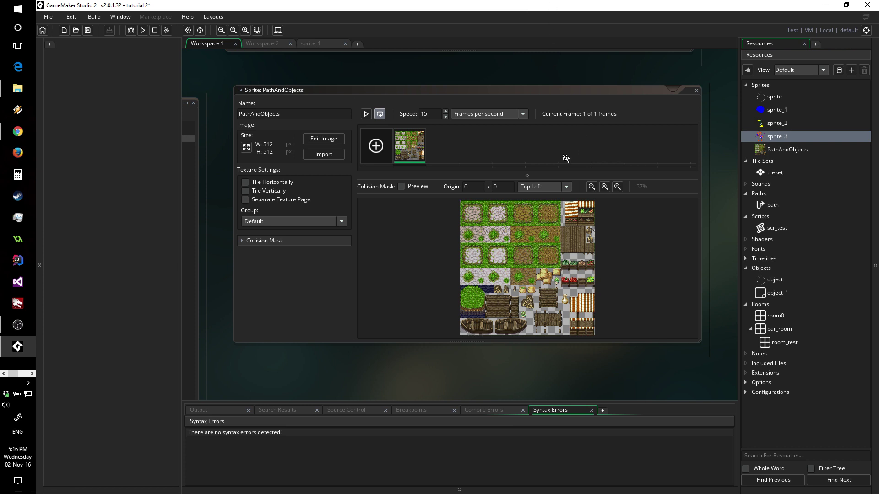
scroll(489, 235, up, 1)
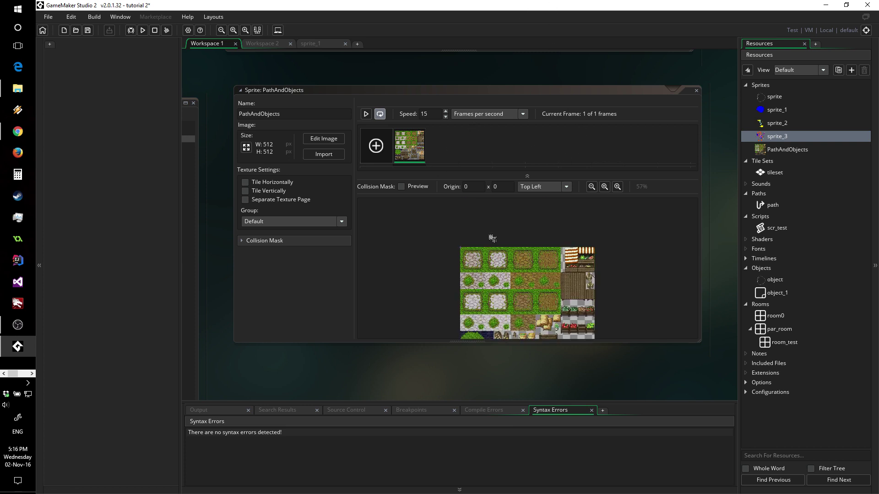
scroll(490, 236, down, 1)
drag(501, 94, 467, 74)
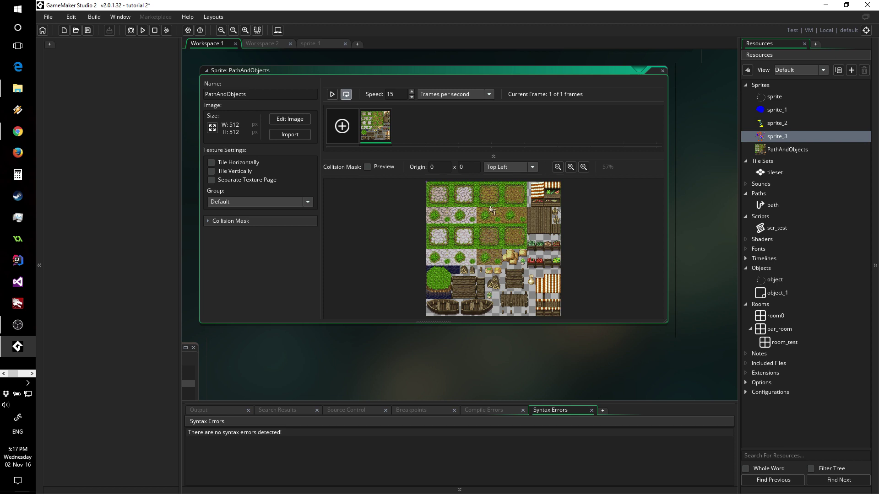
scroll(442, 197, down, 5)
scroll(516, 180, down, 2)
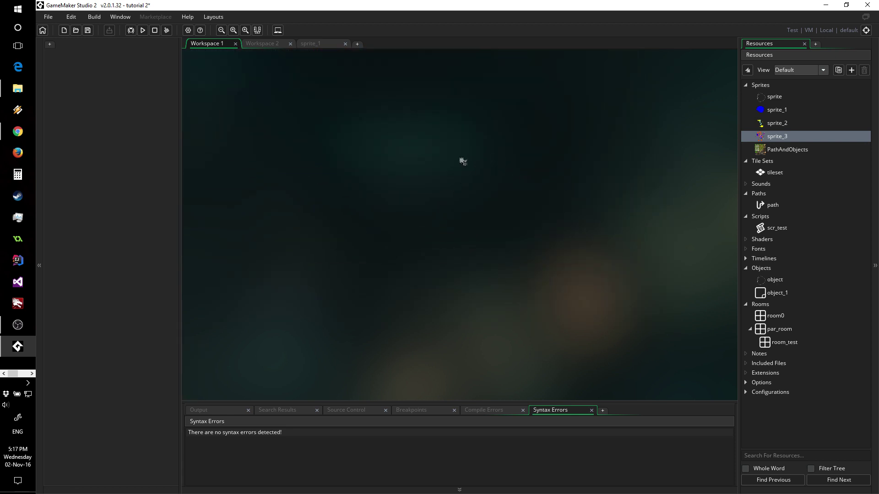
scroll(461, 161, up, 7)
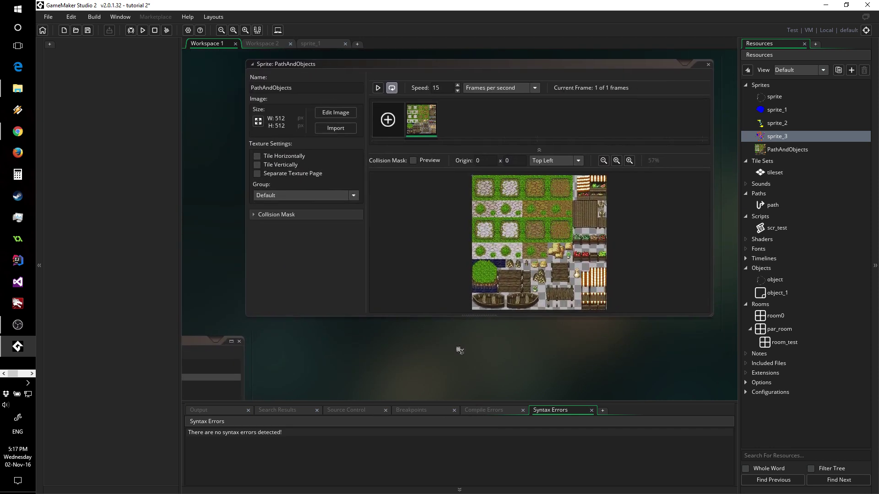
Create a new tile set resource from an empty area of the workspace
middle_drag(457, 353, 385, 218)
right_click(385, 217)
mouse_move(412, 223)
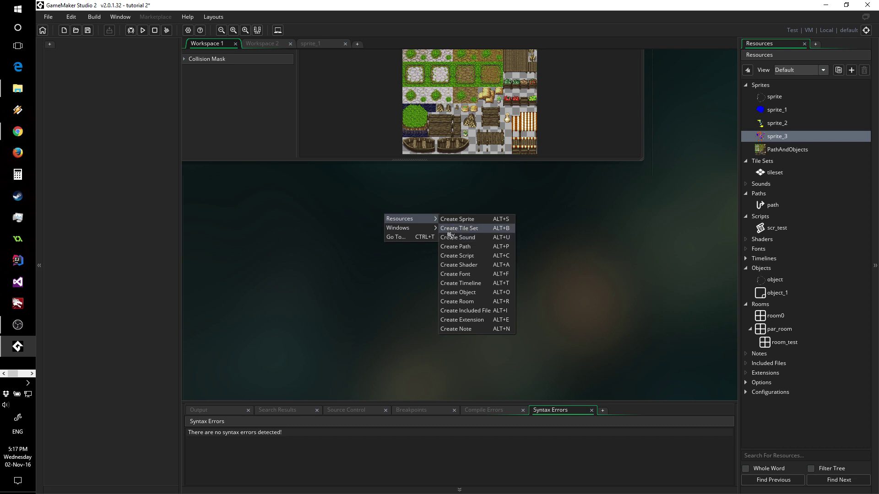
click(451, 228)
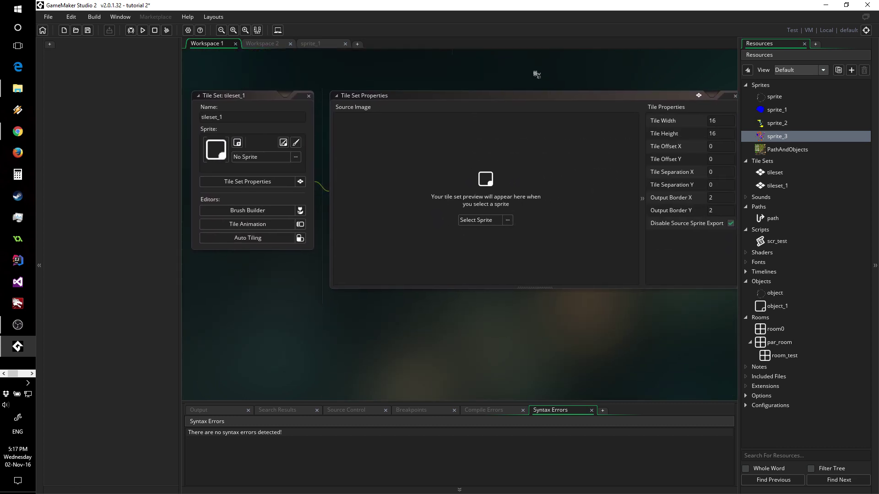
Shrink the empty side dock and the resource tree to widen the workspace around the new tile set editor
drag(179, 57, 42, 74)
drag(740, 359, 821, 356)
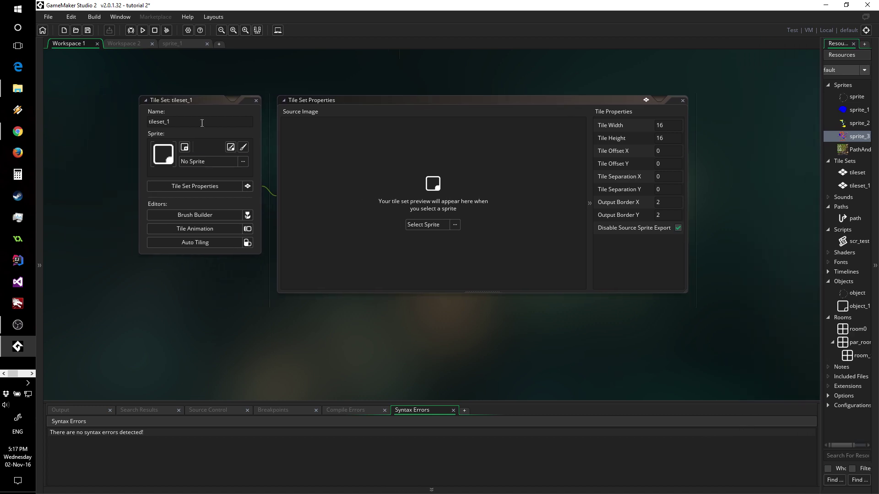
ctrl+scroll(365, 156, up, 1)
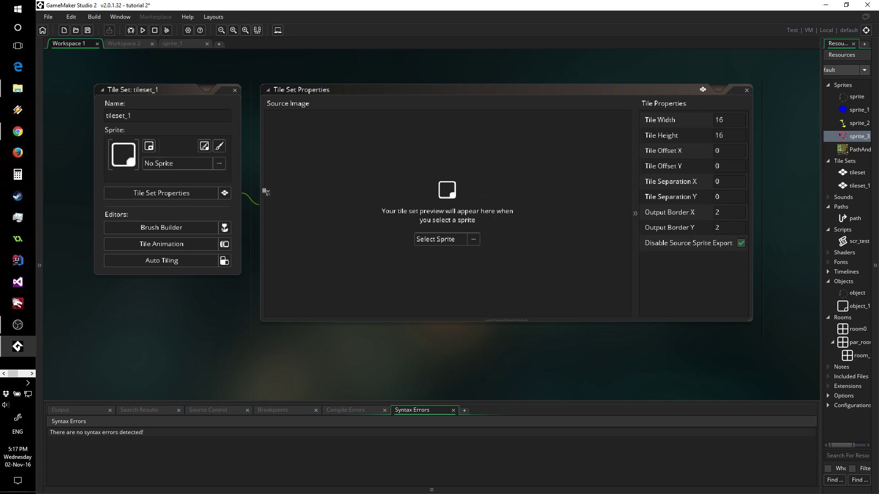
Assign the PathAndObjects sprite to the new tile set and set its tile width and height to 32
click(474, 242)
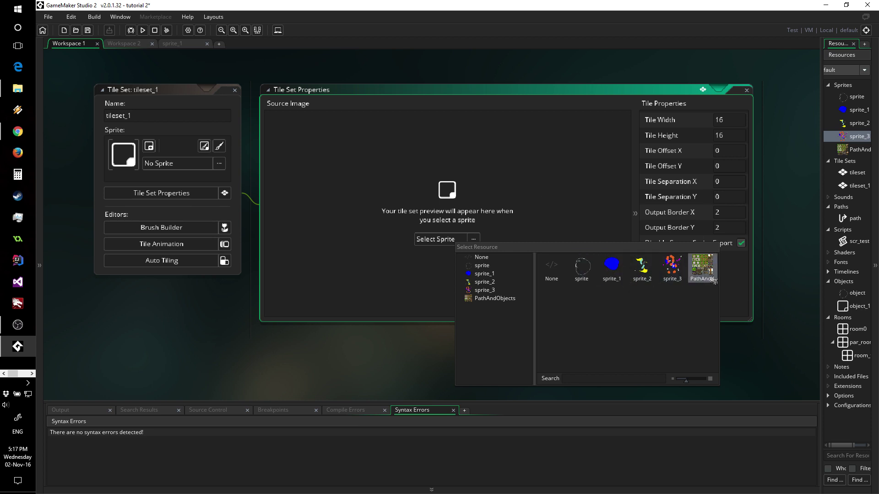
click(709, 277)
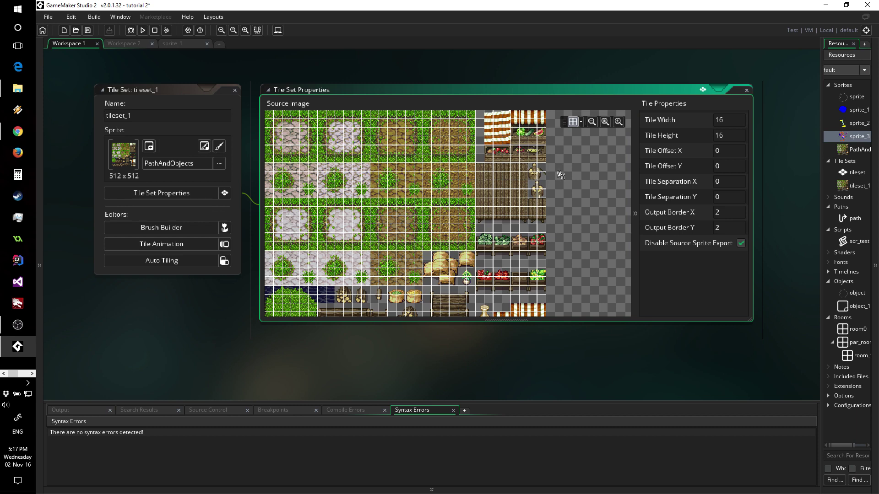
click(735, 118)
click(731, 133)
text(32)
key(Return)
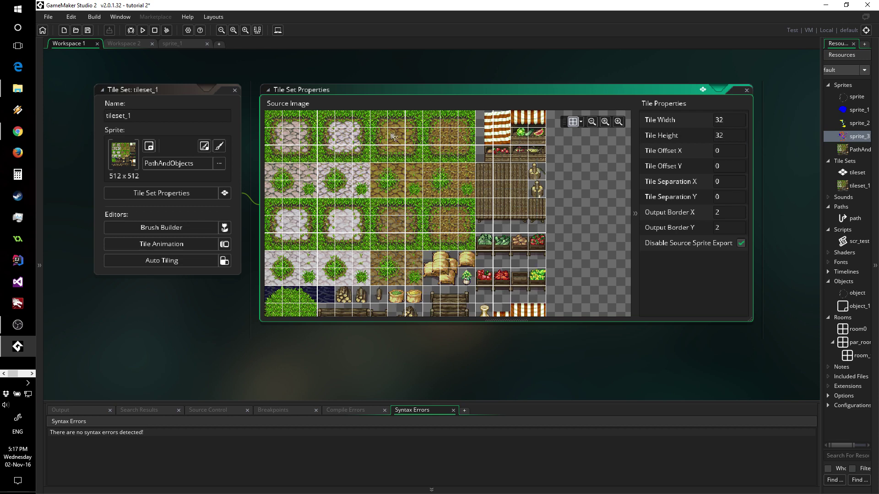
Examine the tile grid over the whole source image together with the tile offset, separation and output border properties
scroll(548, 206, down, 4)
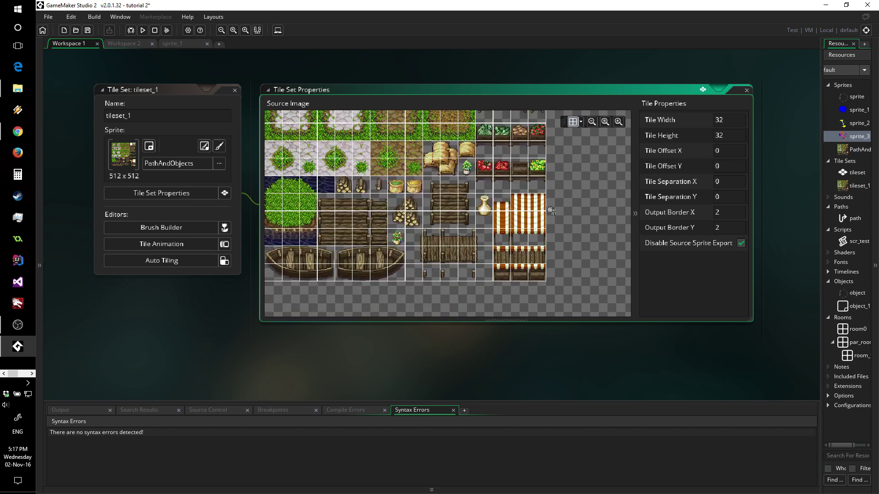
scroll(547, 206, up, 4)
scroll(524, 176, up, 2)
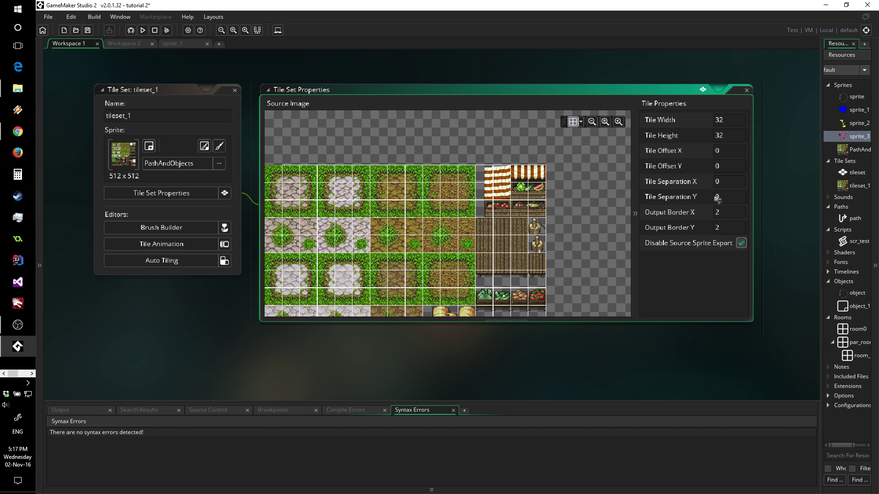
drag(727, 153, 709, 154)
drag(728, 153, 675, 142)
middle_drag(546, 191, 593, 169)
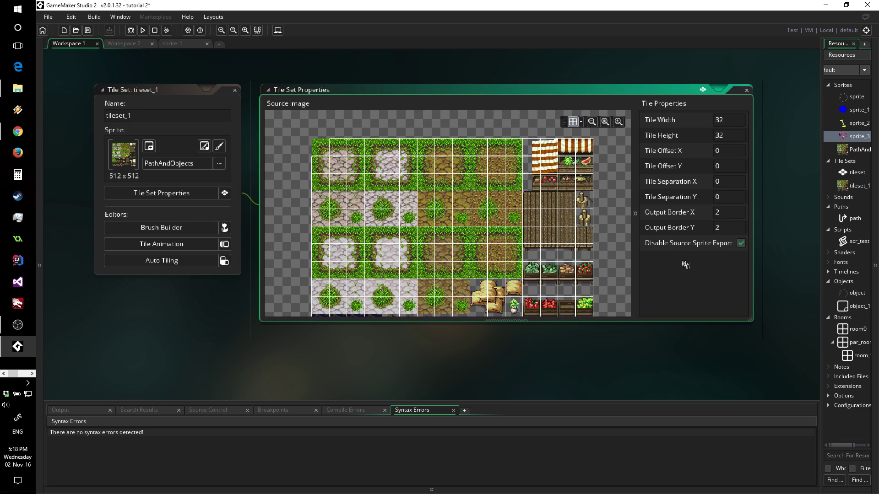
ctrl+scroll(694, 252, up, 3)
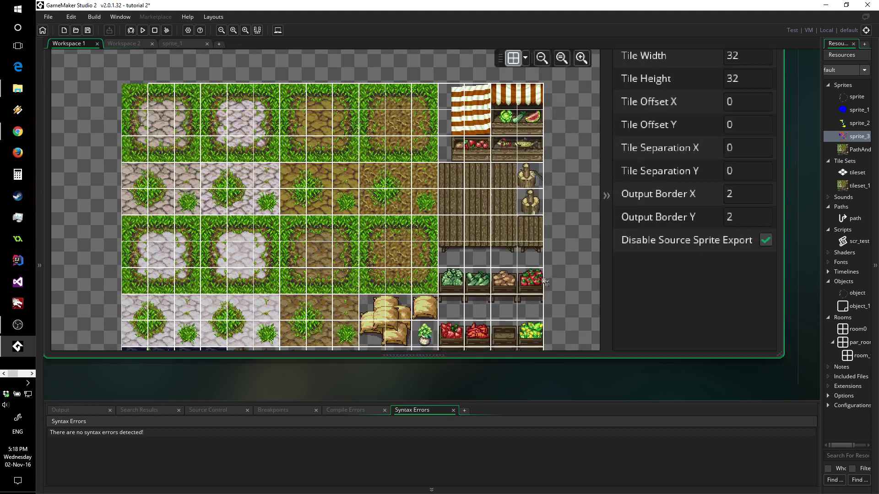
middle_drag(676, 401, 516, 400)
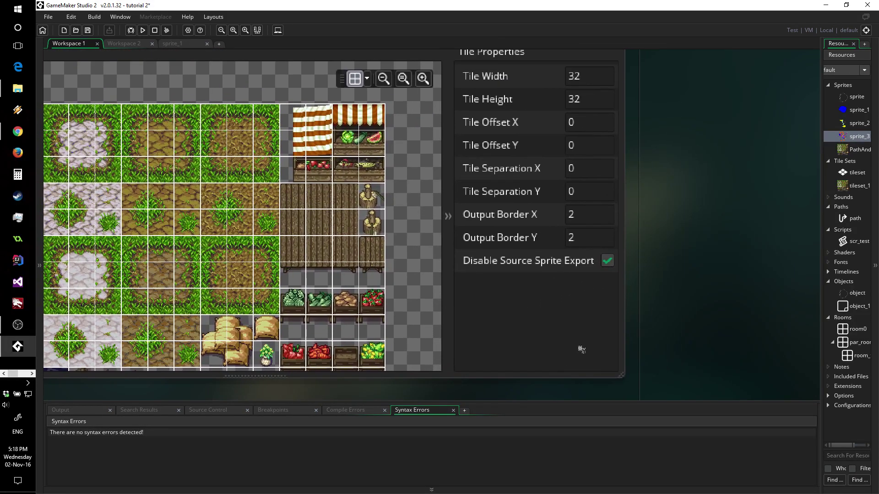
ctrl+scroll(706, 226, down, 4)
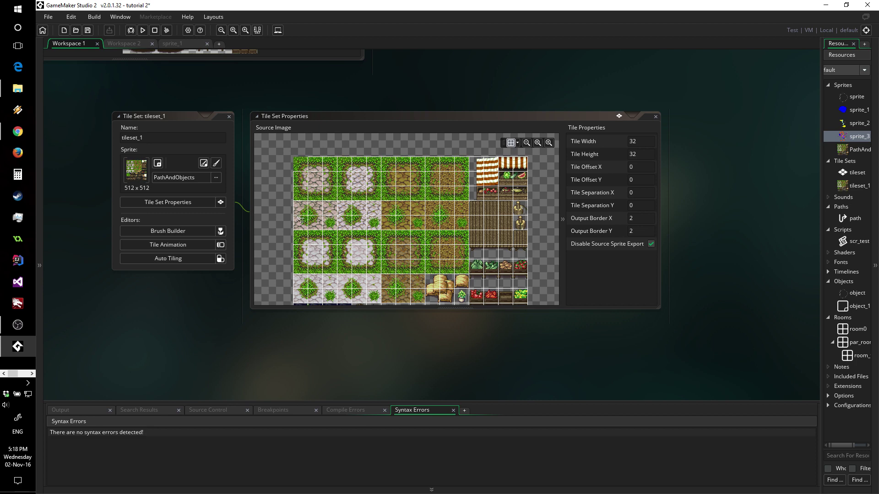
Examine up close how the grass-bordered stone path tiles in the source image line up with the grid
ctrl+scroll(297, 217, up, 6)
middle_drag(145, 280, 160, 370)
middle_drag(352, 282, 380, 347)
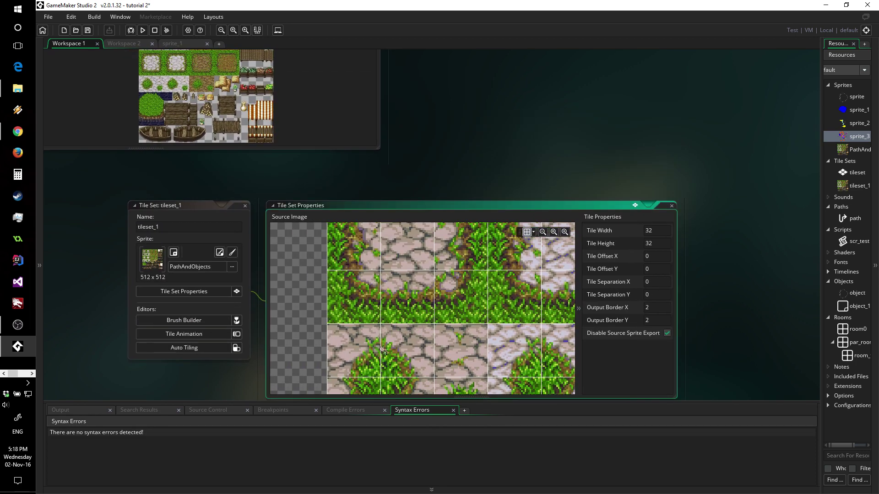
scroll(383, 350, up, 5)
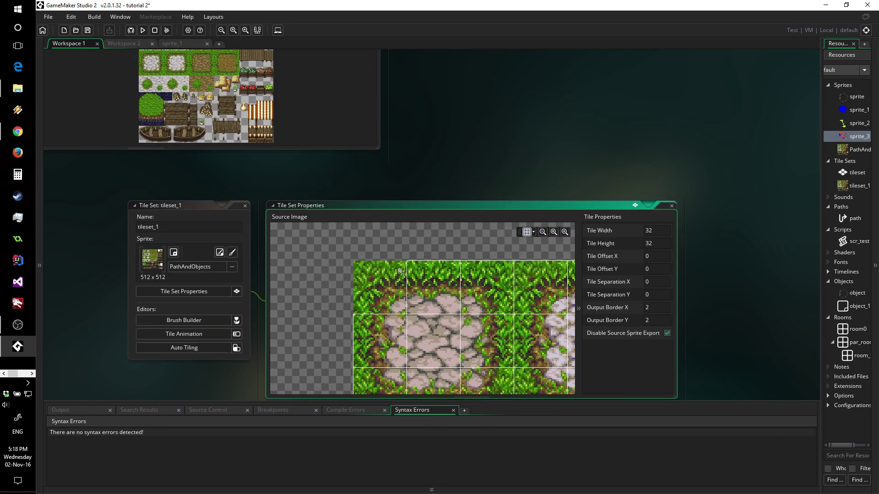
ctrl+scroll(401, 271, up, 2)
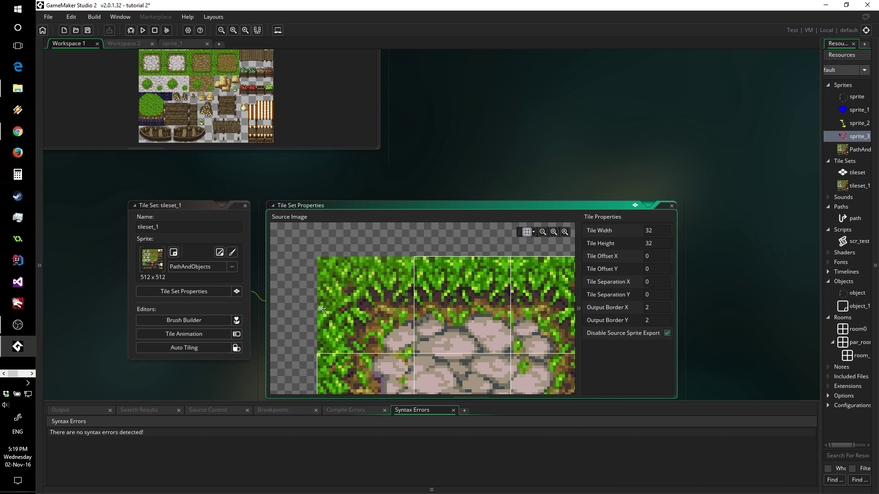
scroll(322, 309, down, 3)
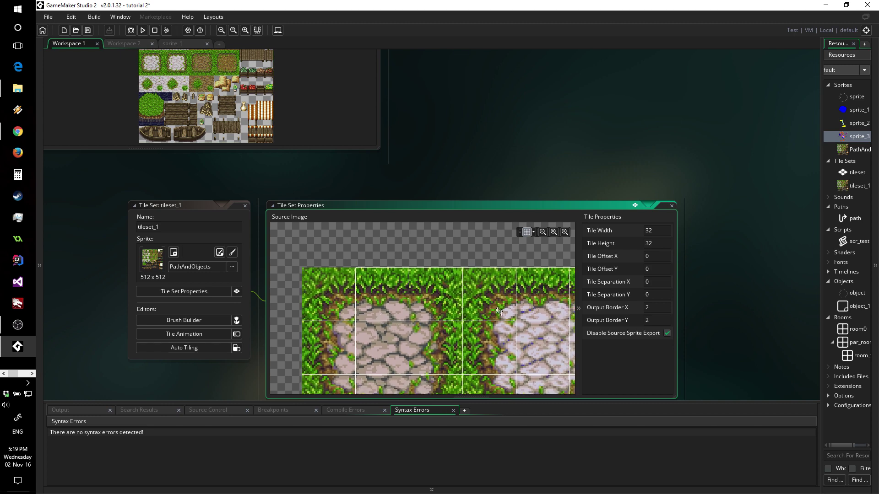
middle_drag(477, 311, 409, 268)
middle_drag(396, 328, 495, 332)
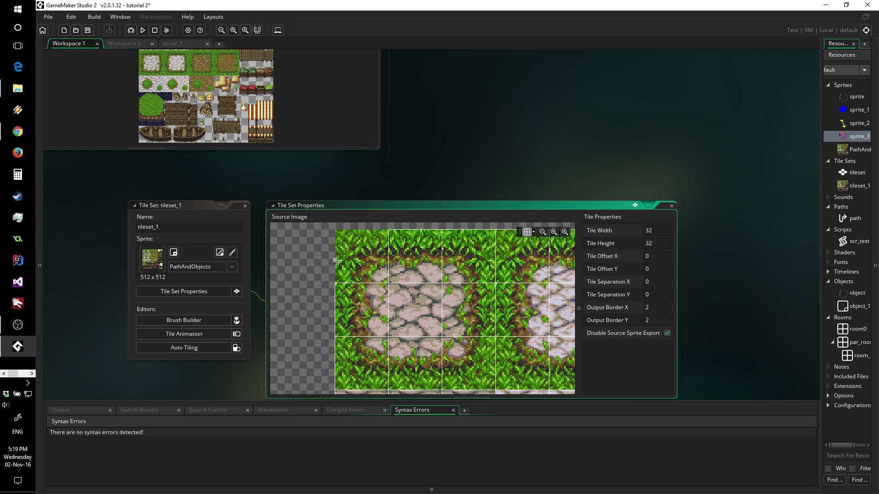
scroll(409, 274, down, 1)
scroll(409, 273, down, 3)
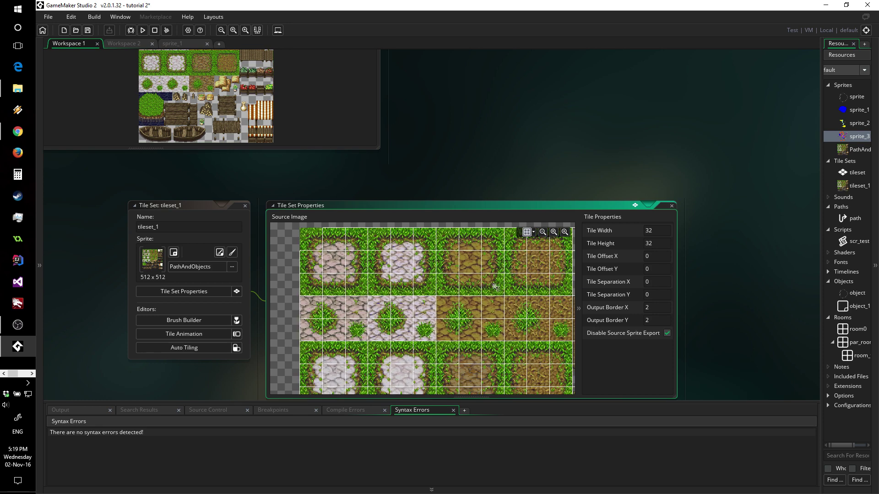
middle_drag(475, 292, 507, 306)
scroll(507, 306, up, 2)
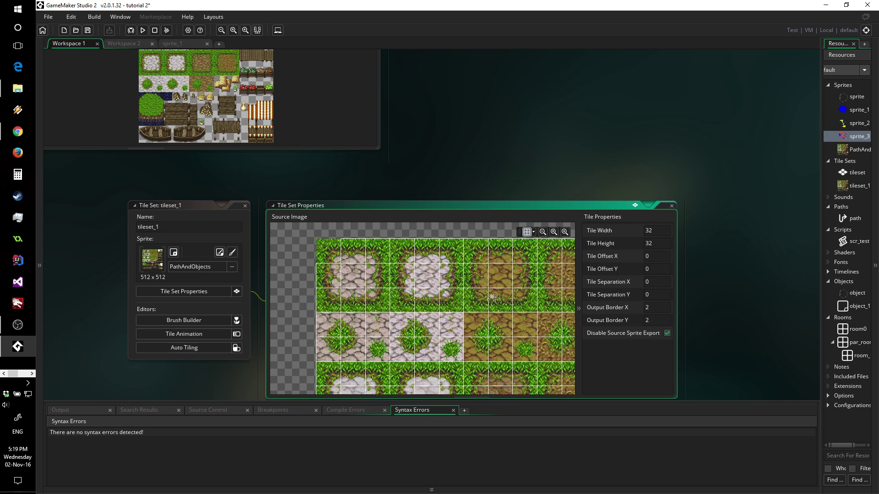
middle_drag(377, 271, 429, 303)
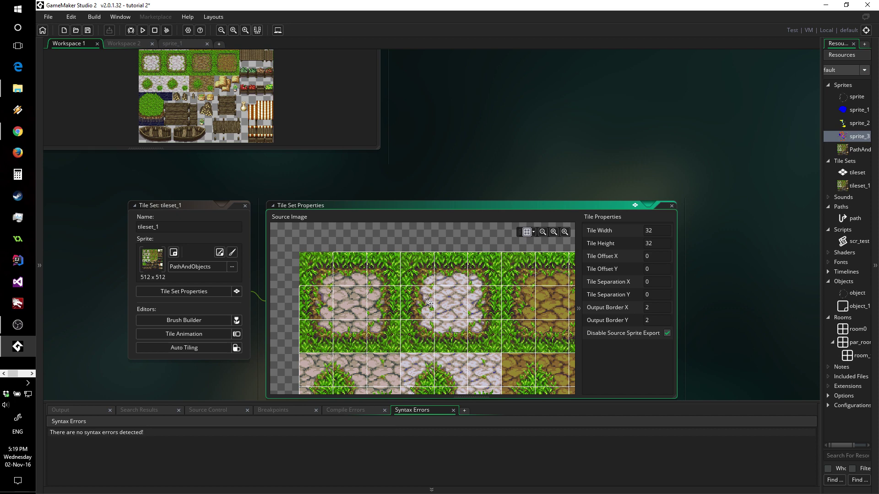
Examine the rest of the source image, including the bushes, boats, sacks and wooden objects, against the tile grid
scroll(436, 304, down, 4)
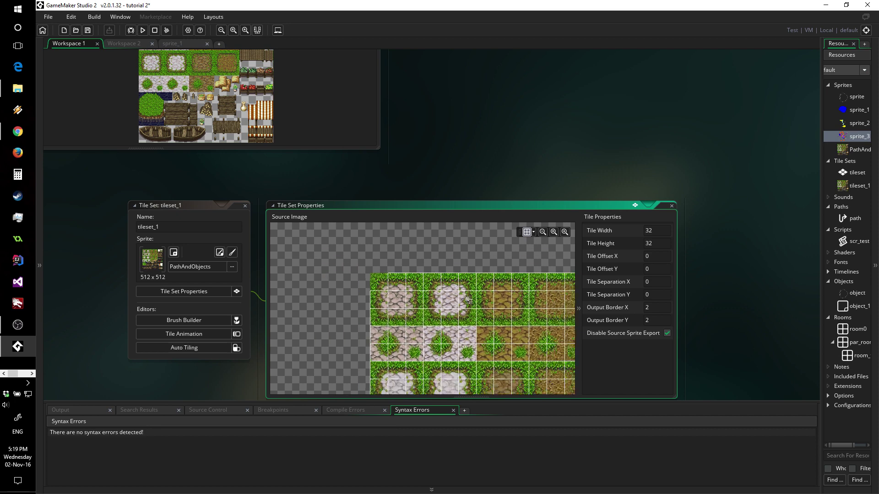
scroll(445, 296, up, 2)
middle_drag(493, 328, 398, 201)
scroll(476, 284, up, 2)
middle_drag(453, 275, 389, 161)
scroll(522, 276, down, 4)
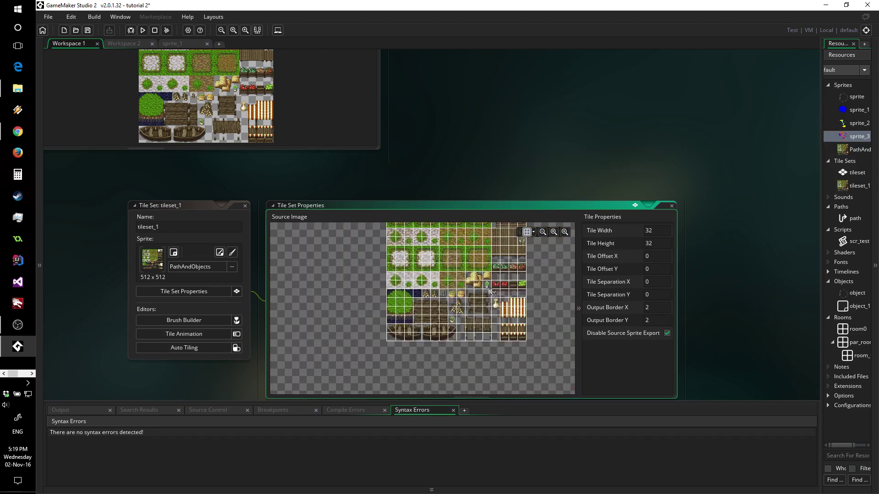
scroll(491, 293, up, 3)
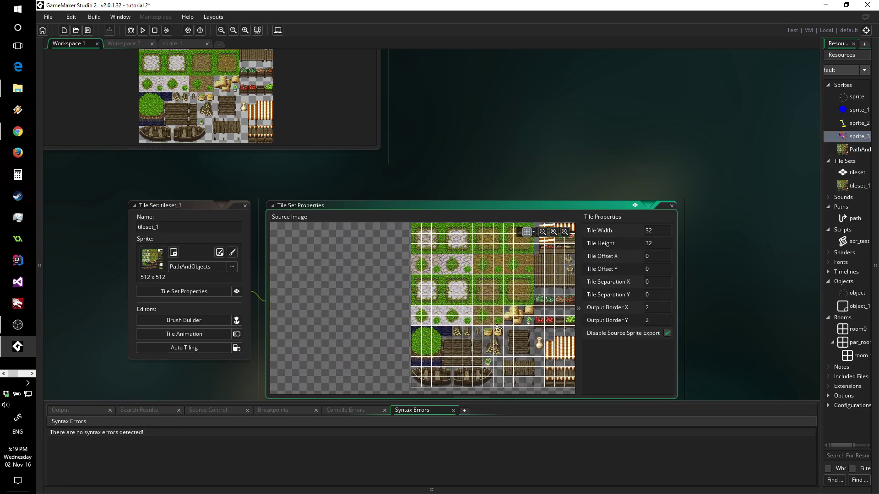
middle_drag(476, 274, 449, 314)
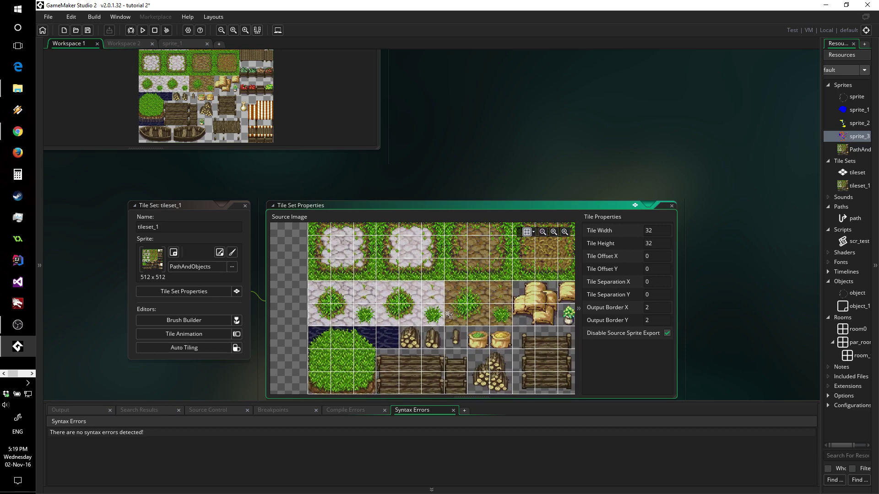
middle_drag(426, 188, 418, 95)
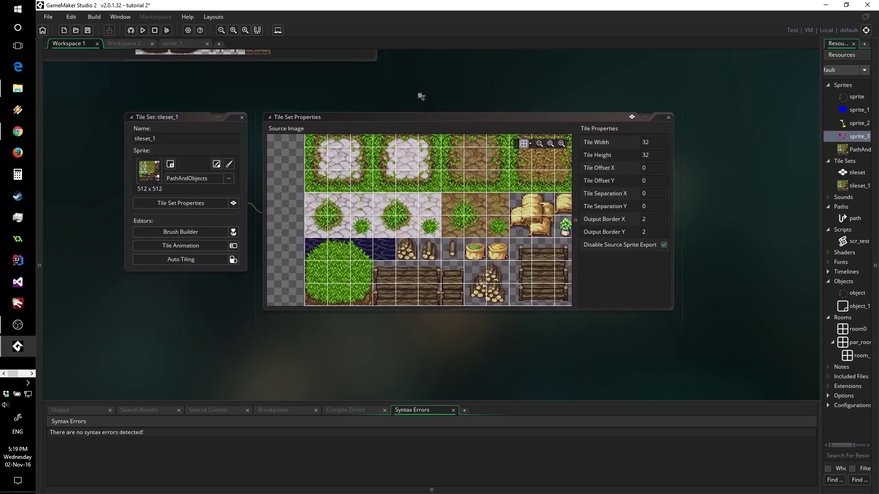
Open room0 for editing and delete the sprite_3 graphic from its Assets_1 layer
click(858, 334)
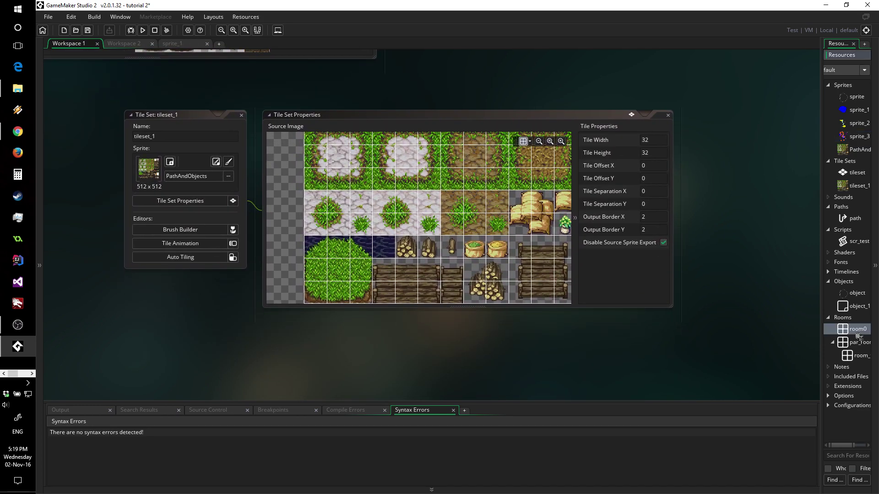
double_click(845, 334)
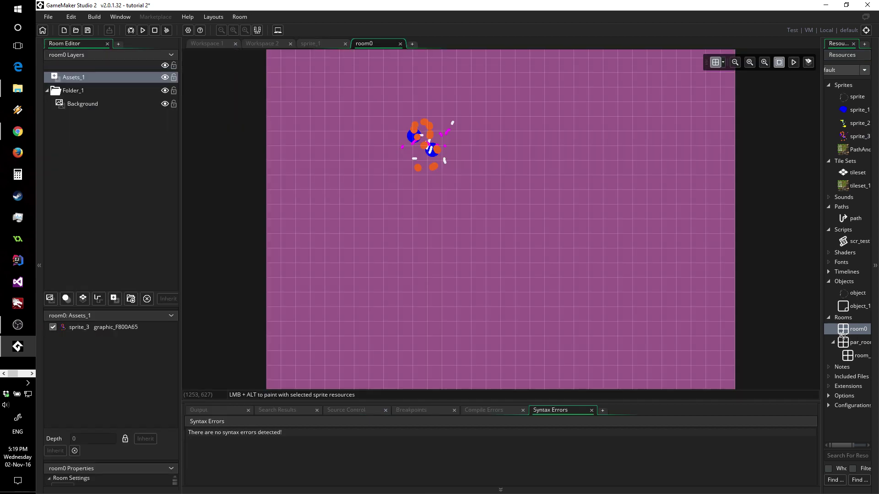
click(443, 155)
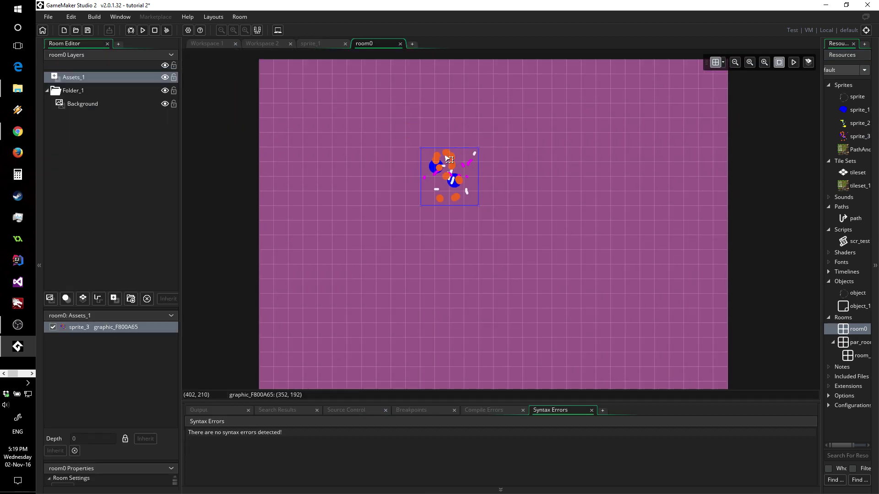
key(Delete)
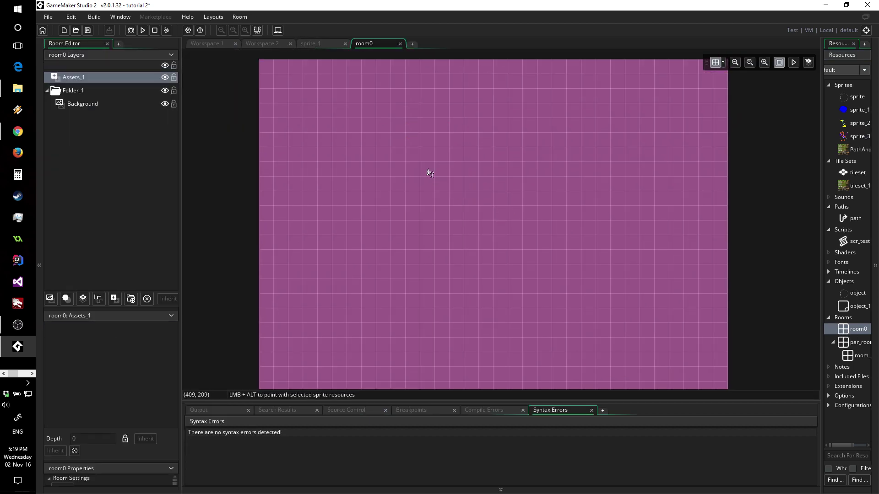
Change the Background layer's colour to grey 999999 by reducing the saturation to 0
click(87, 107)
click(154, 359)
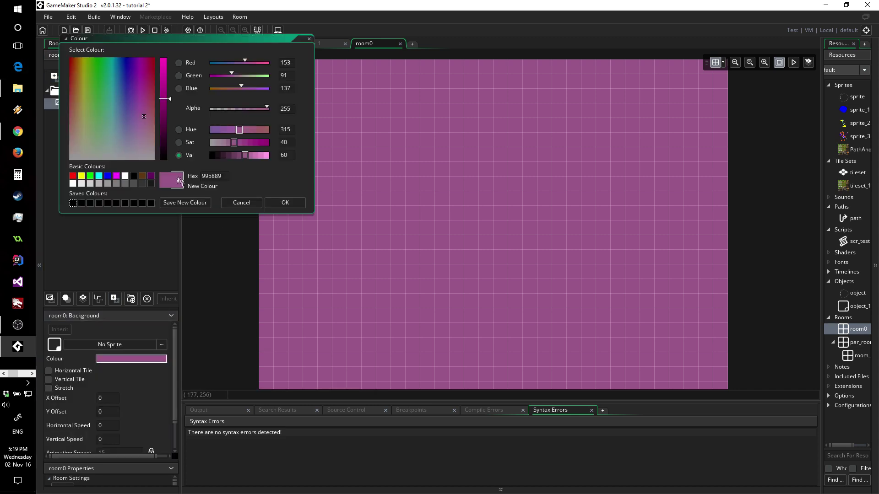
drag(234, 143, 202, 145)
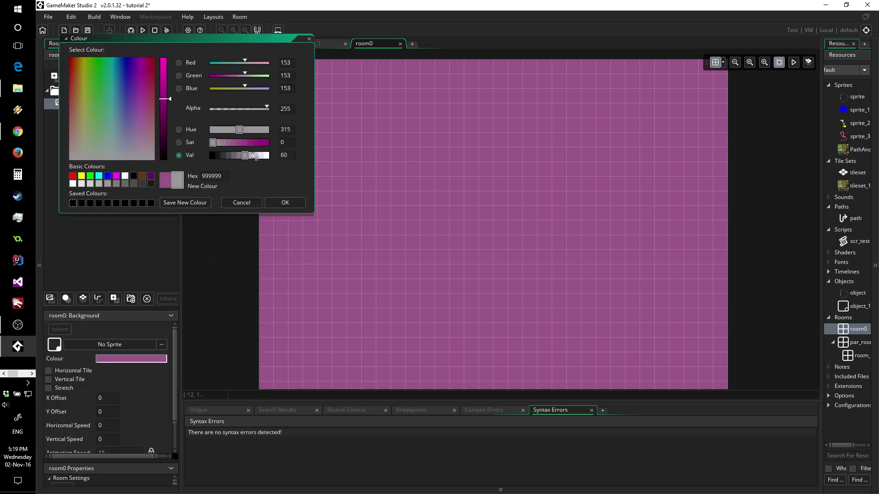
click(283, 202)
Add a tile layer to room0 above the Background layer and assign tileset_1 to it
middle_drag(455, 197, 423, 197)
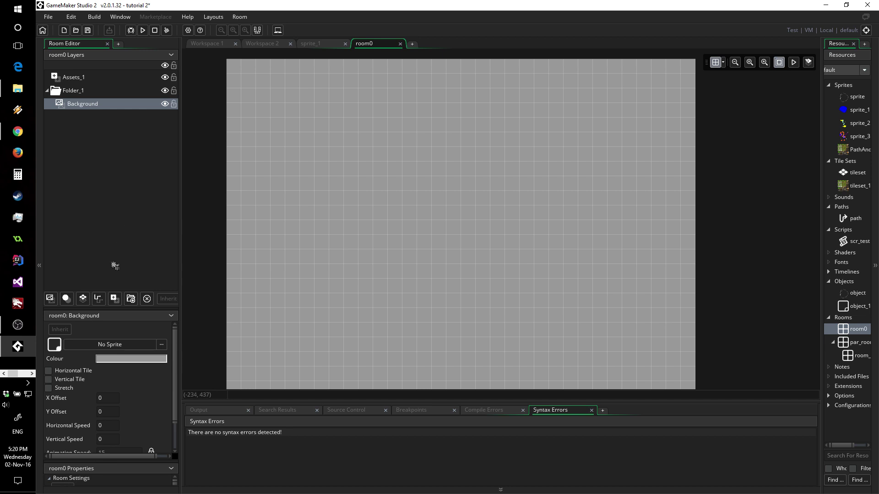
click(83, 299)
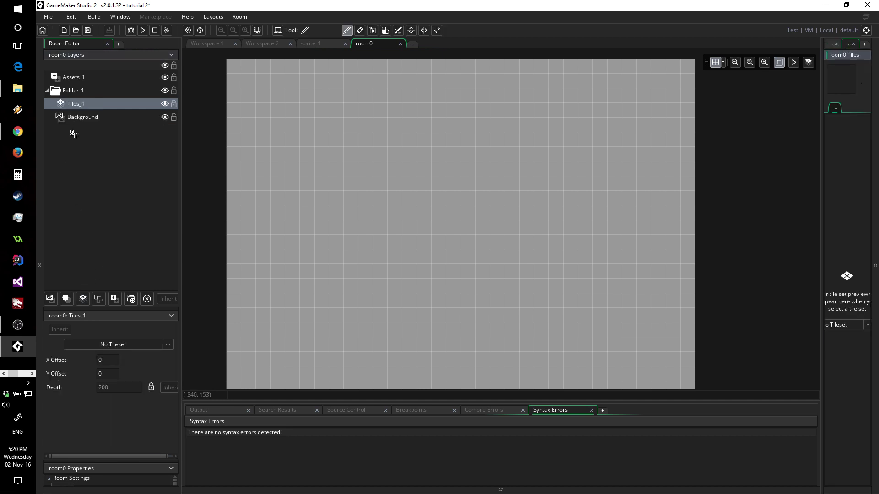
click(77, 107)
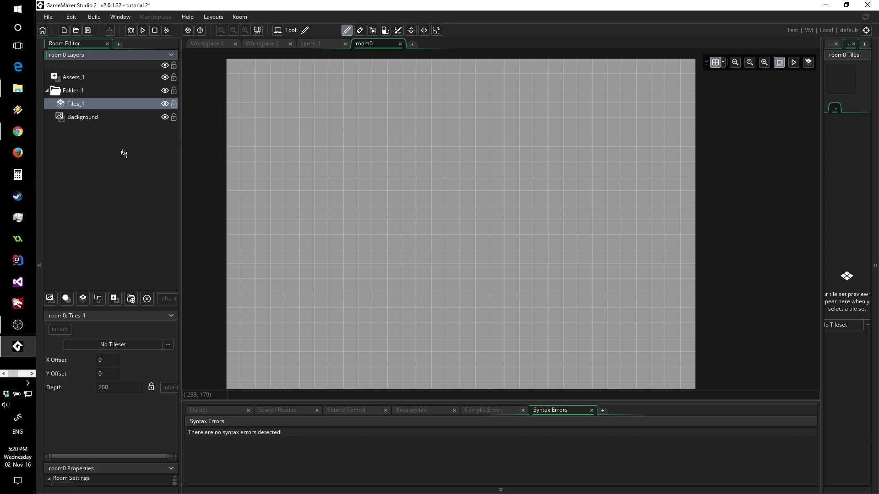
click(168, 345)
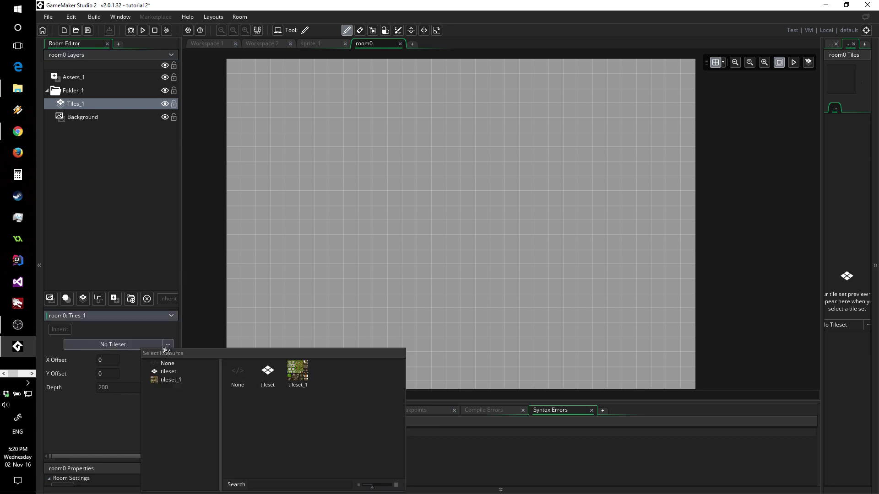
click(302, 379)
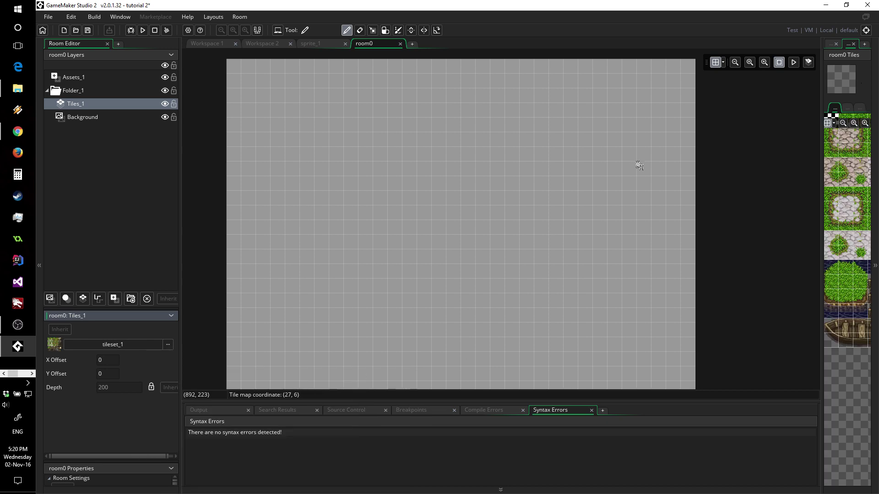
Widen the tile palette and paint a seven-tile top edge of the grass-bordered white stone path, with a corner tile at each end
drag(826, 155, 619, 157)
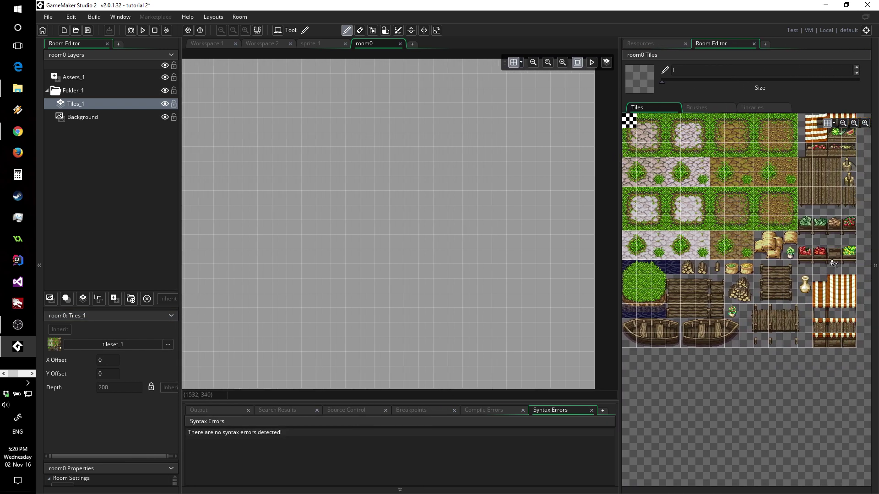
middle_drag(466, 170, 488, 186)
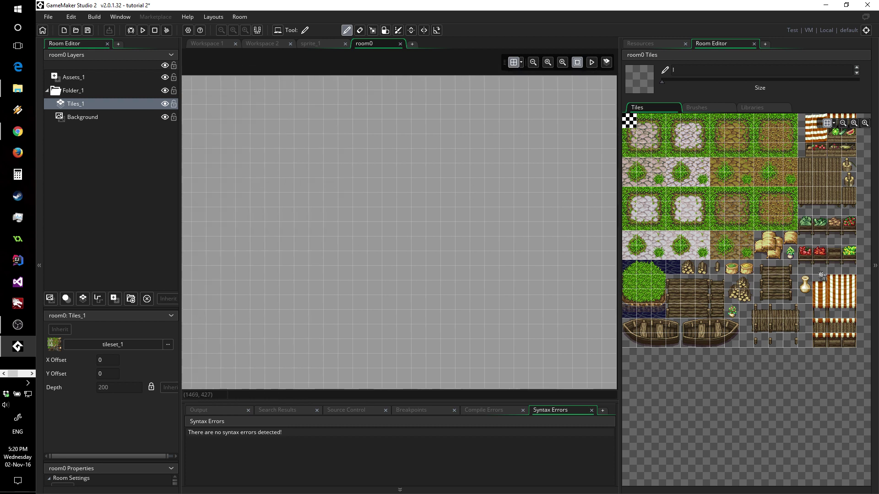
click(676, 123)
click(316, 141)
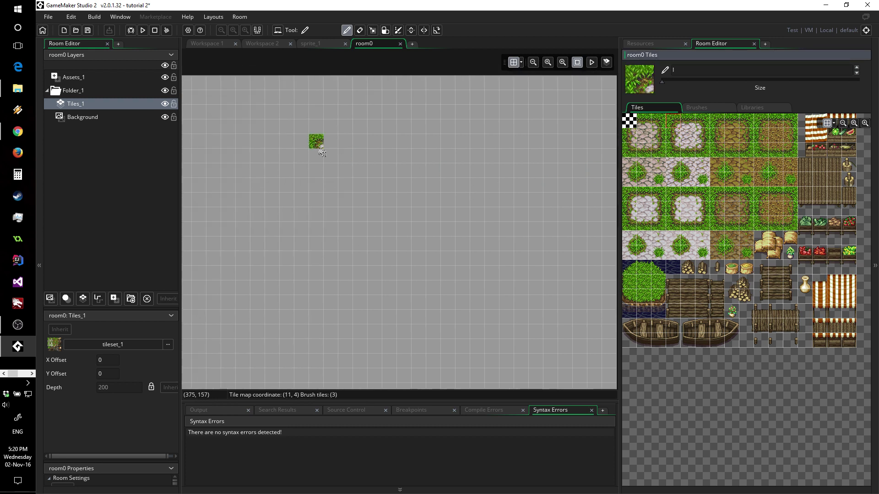
click(688, 127)
mouse_move(318, 141)
mouse_down()
mouse_move(396, 146)
mouse_move(420, 158)
mouse_up()
click(705, 123)
click(403, 146)
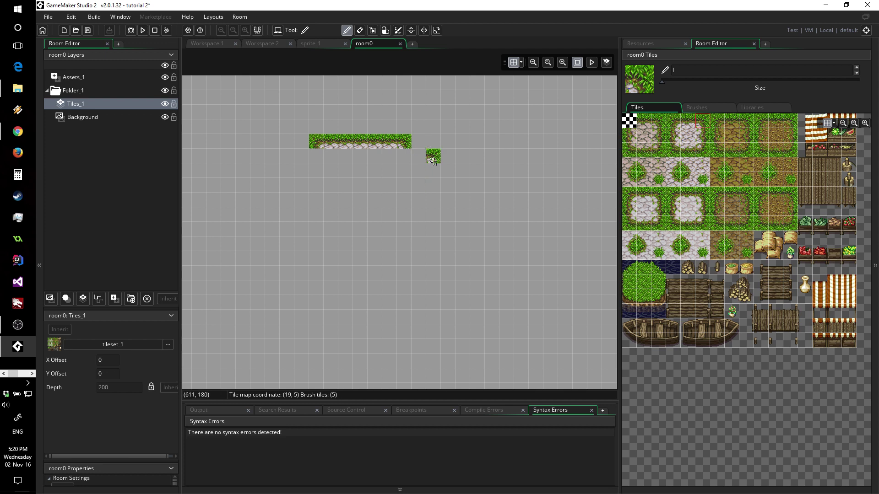
Paint the path's right edge four tiles down from the top-right corner and finish it with a bottom-right corner tile
click(701, 140)
drag(404, 154, 407, 201)
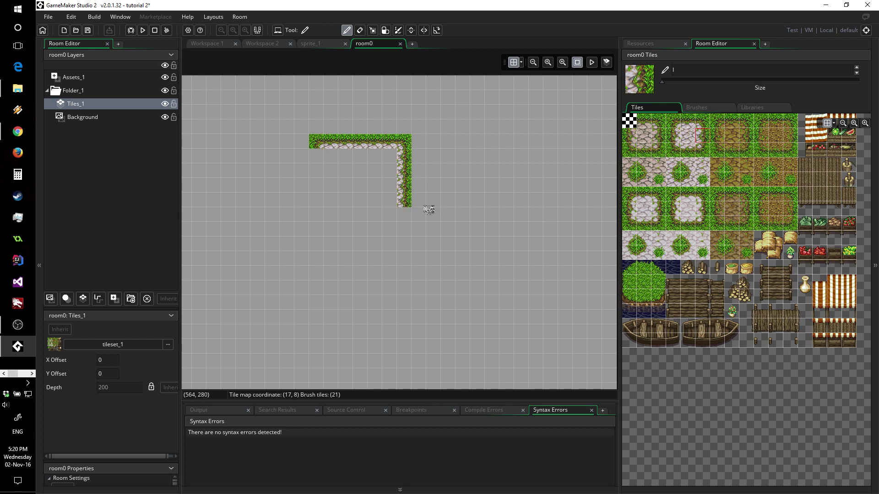
click(701, 155)
click(404, 215)
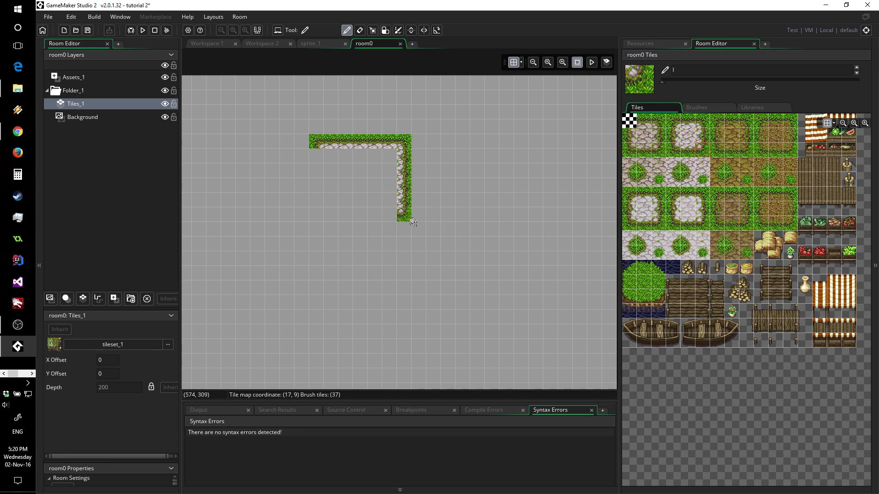
Paint the path's bottom edge six tiles leftward and end it with a bottom-left corner tile
click(689, 150)
drag(403, 216, 315, 221)
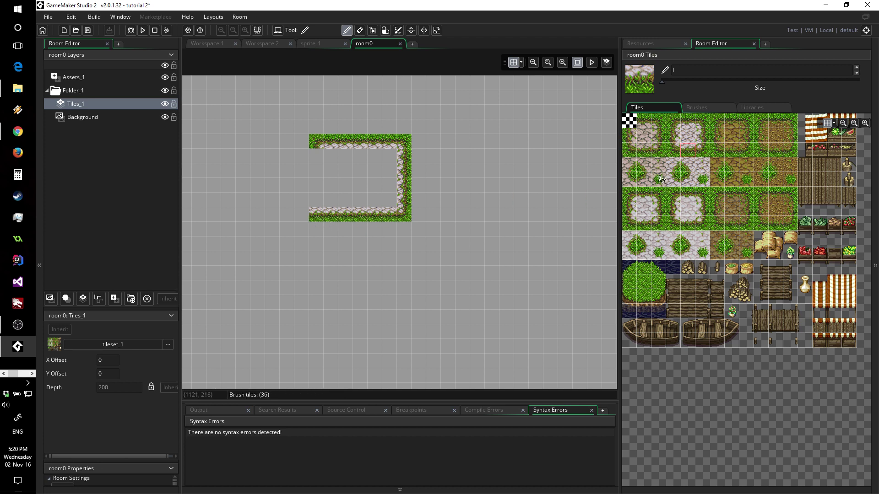
click(677, 152)
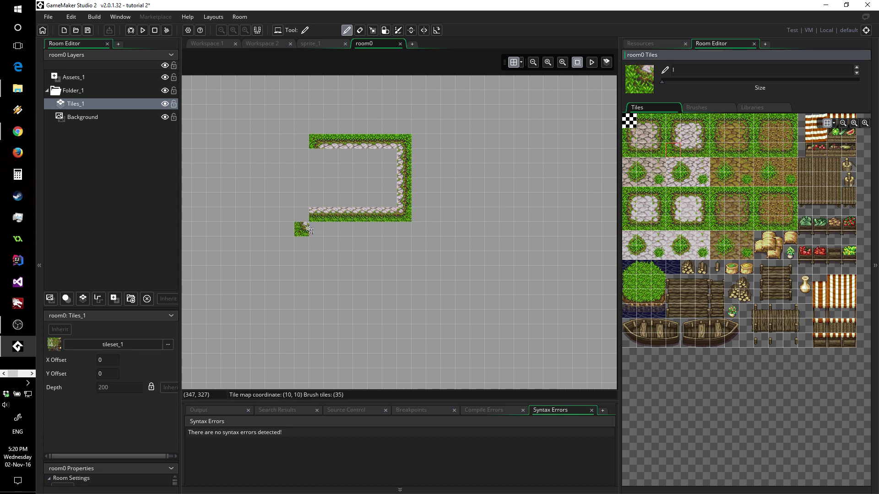
click(306, 222)
Paint the path's left edge two tiles up from the bottom-left corner and cap it with a top-left corner tile
click(673, 136)
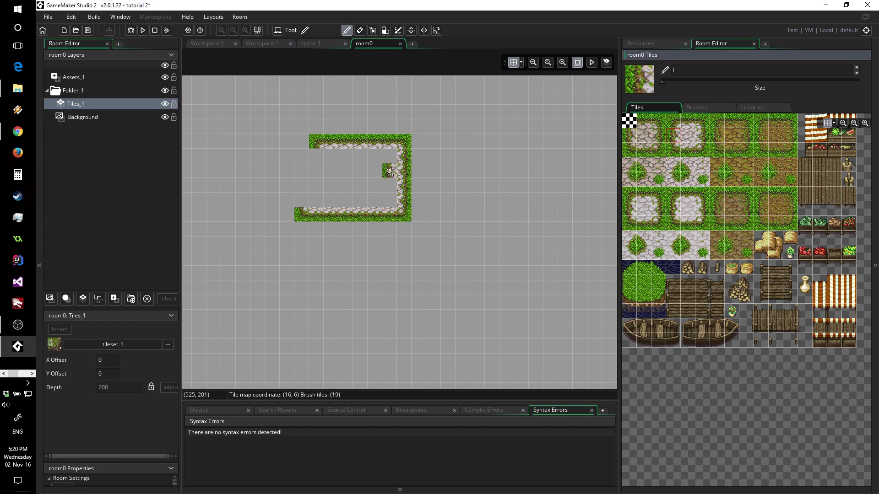
drag(301, 200, 301, 185)
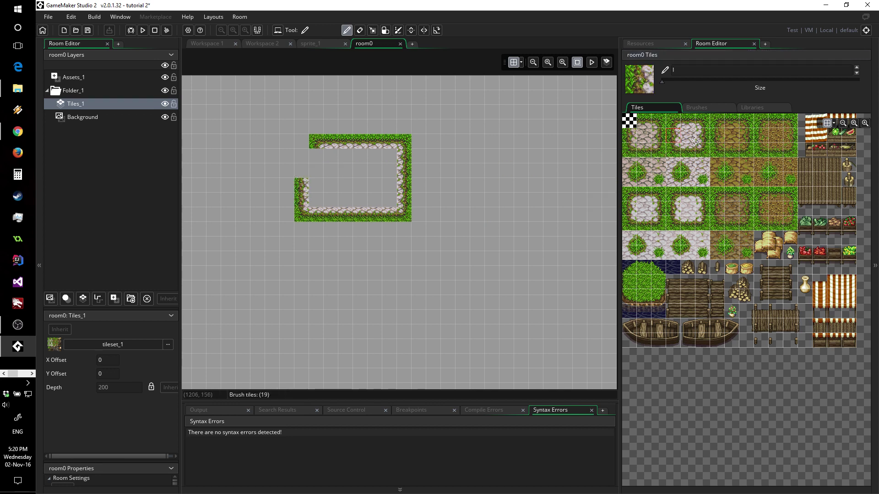
click(674, 121)
click(301, 170)
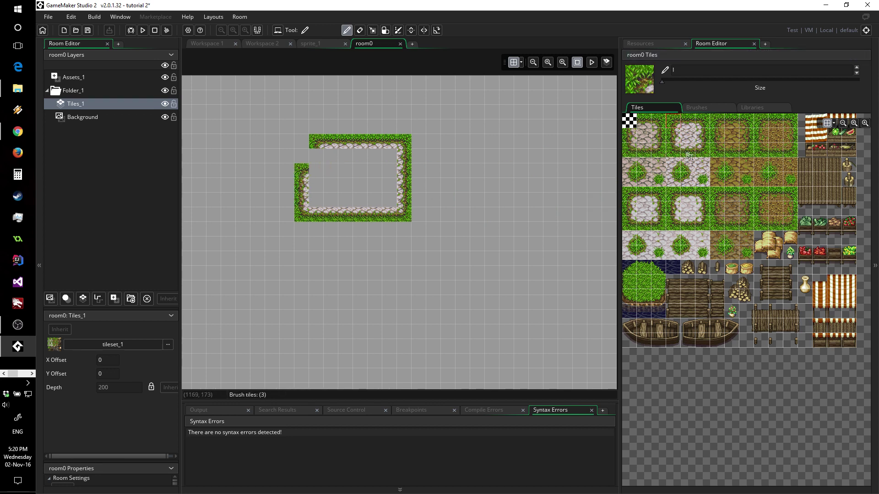
Place an inner-corner stone tile directly right of the lower top-left corner and choose the left grass-edge tile for painting
click(701, 151)
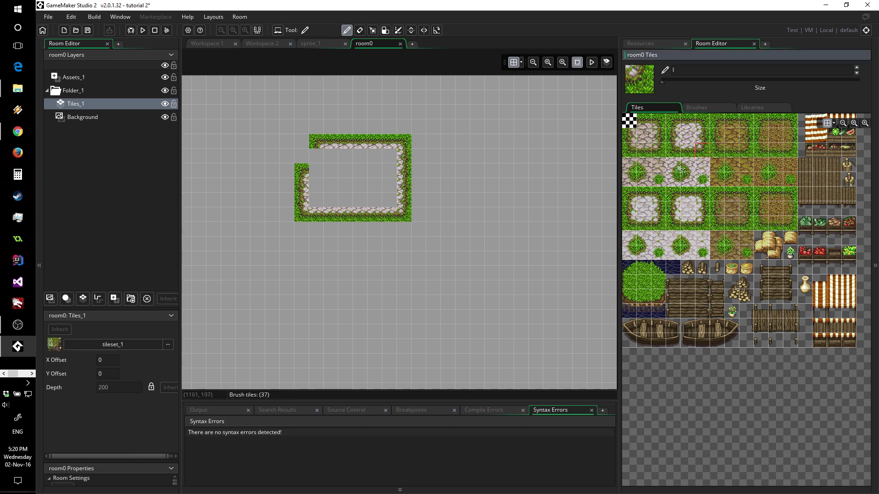
click(692, 180)
click(316, 171)
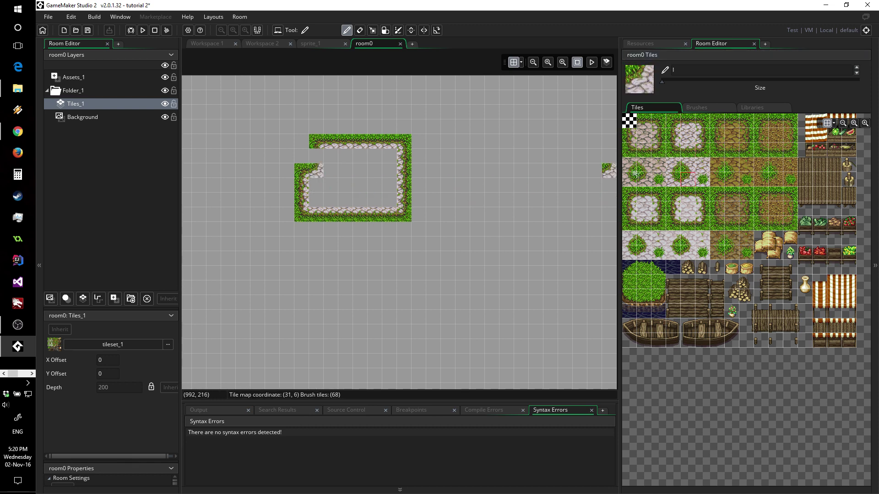
click(677, 136)
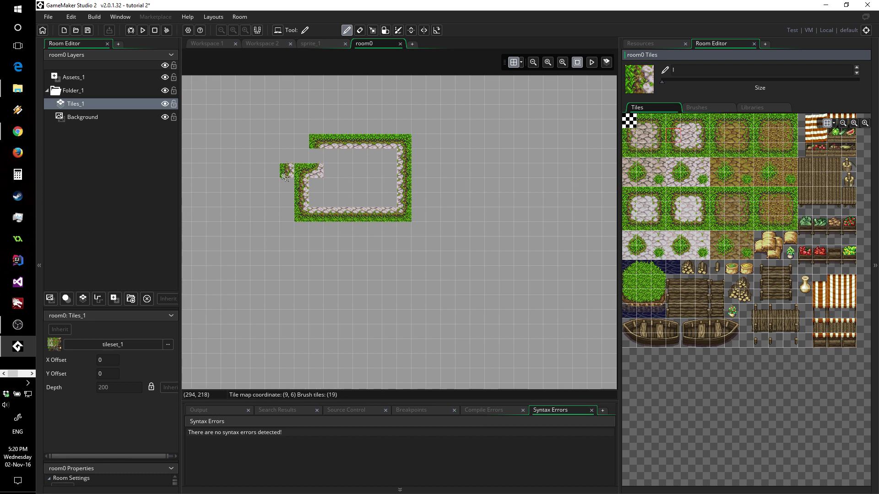
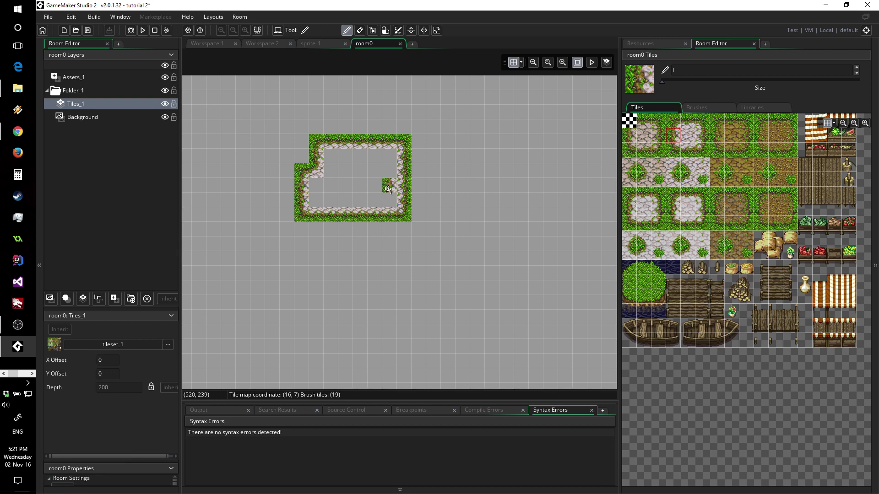
Fill the interior of the grass-bordered path in room0 with the plain stone tile
click(687, 137)
mouse_move(327, 172)
mouse_down()
mouse_move(388, 160)
mouse_move(389, 169)
mouse_move(332, 179)
mouse_move(319, 192)
mouse_move(389, 186)
mouse_move(385, 204)
mouse_move(313, 207)
mouse_up()
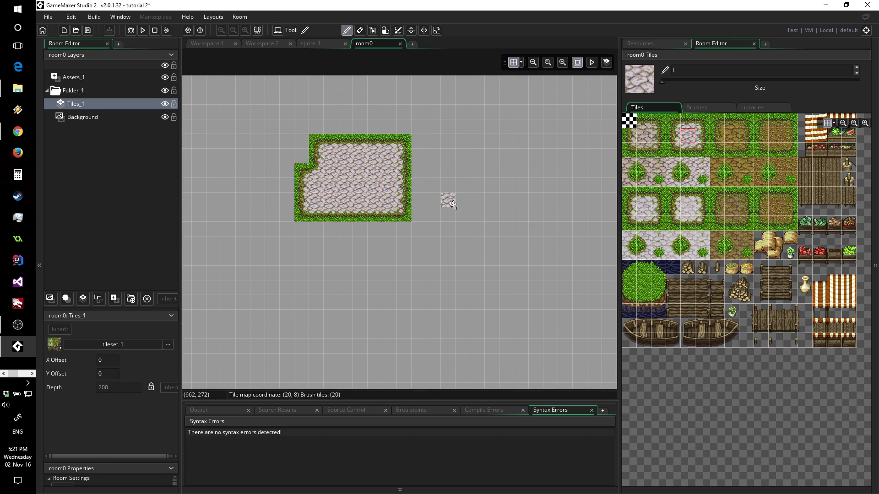
scroll(450, 200, down, 1)
ctrl+scroll(450, 200, down, 1)
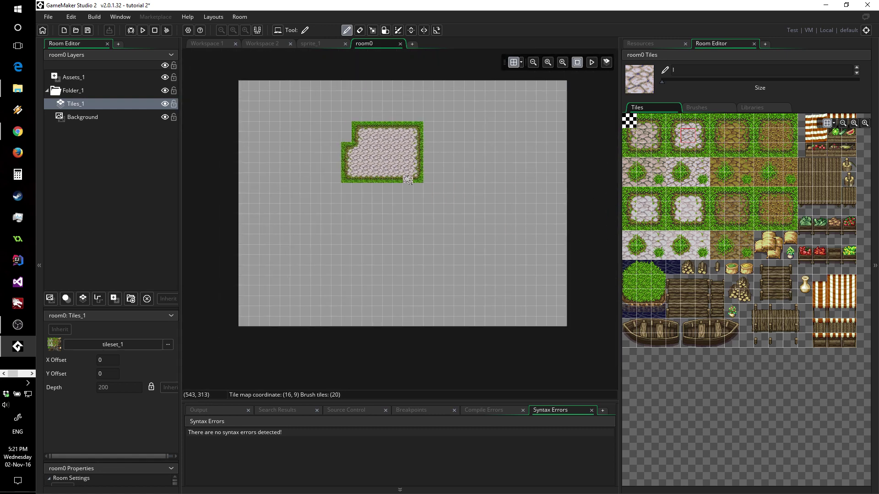
scroll(438, 197, up, 2)
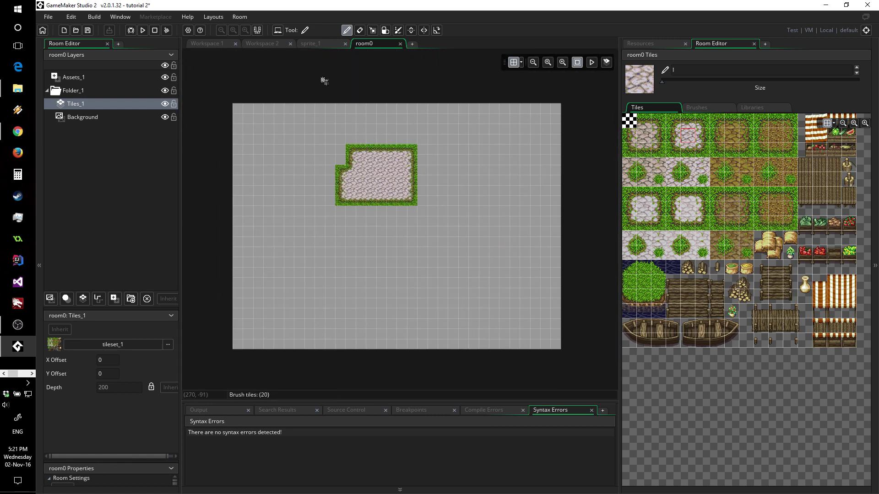
Return to tileset_1 in Workspace 1 and open its Brush Builder
click(222, 46)
middle_drag(379, 275, 279, 215)
ctrl+scroll(311, 201, down, 2)
middle_drag(341, 187, 386, 177)
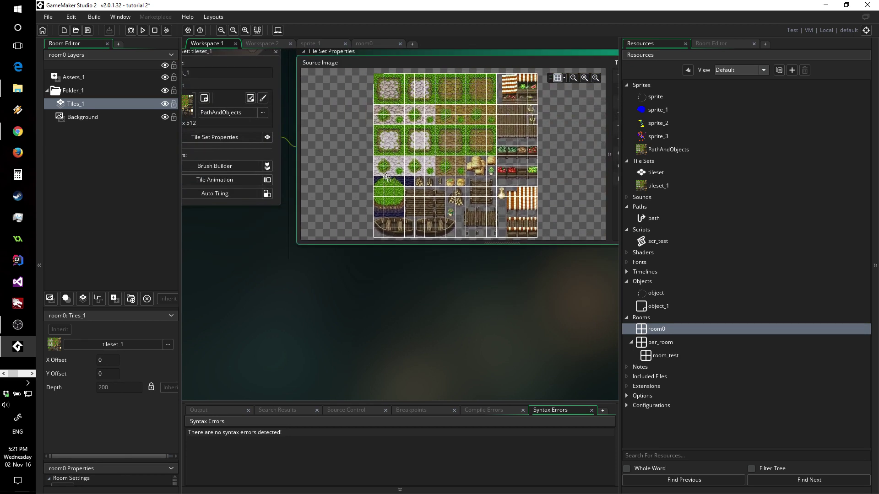
middle_drag(246, 245, 276, 249)
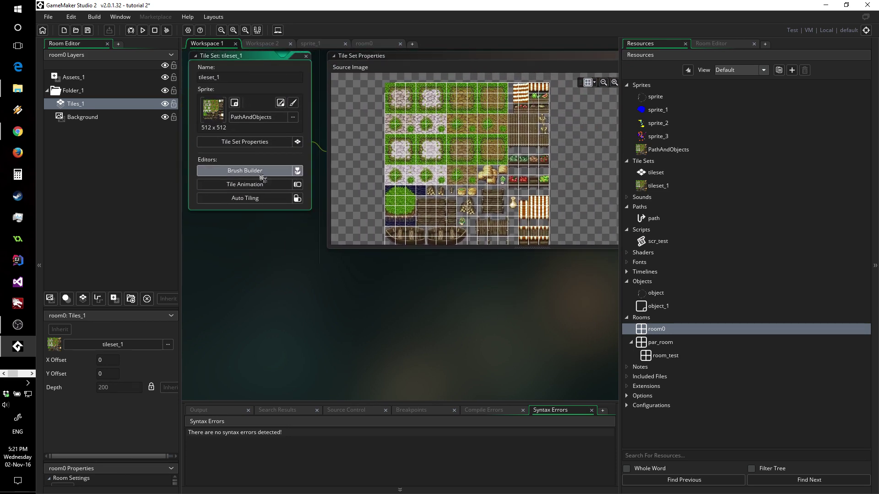
click(263, 178)
middle_drag(222, 165, 455, 220)
click(342, 163)
middle_drag(391, 274, 522, 440)
mouse_move(377, 228)
middle_down()
mouse_move(197, 90)
mouse_move(219, 93)
middle_up()
middle_drag(190, 227, 177, 368)
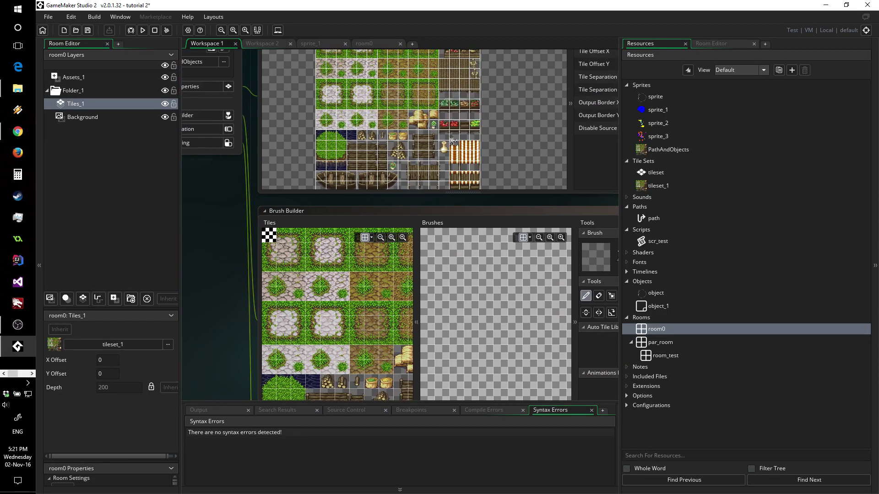
scroll(285, 229, up, 1)
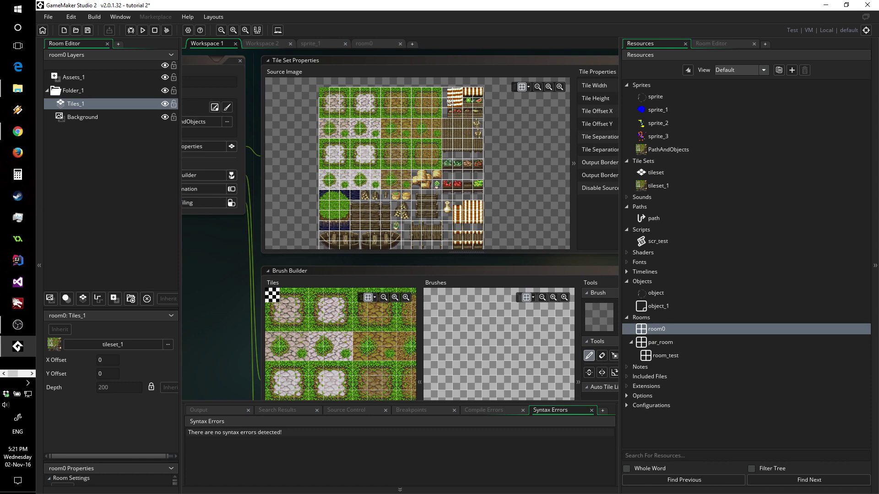
middle_drag(389, 156, 423, 139)
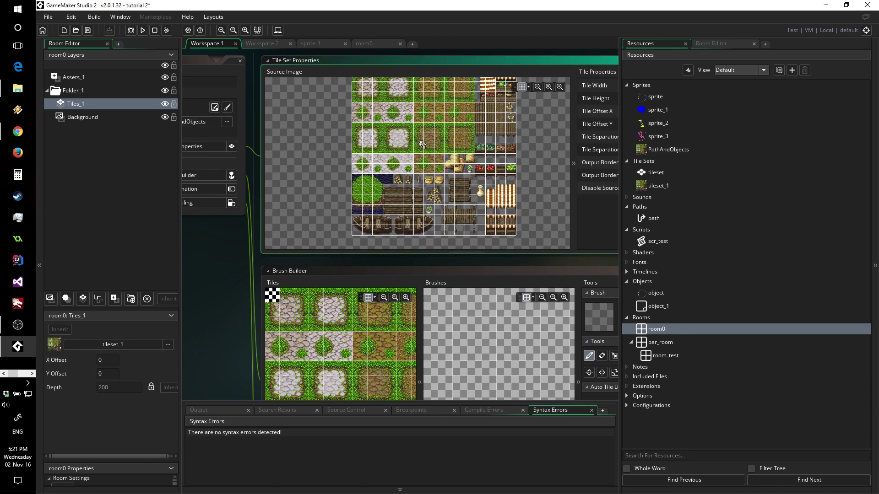
middle_drag(240, 282, 185, 106)
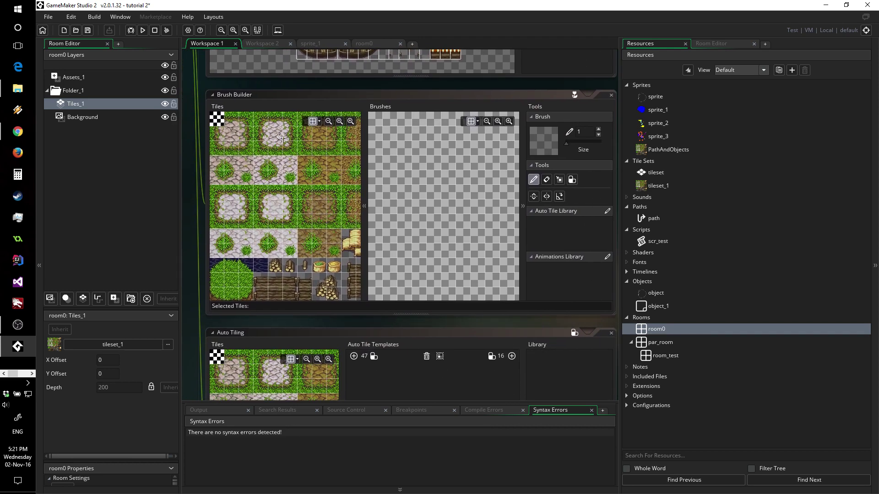
Widen the workspace by narrowing the Resources area and bring the boat tiles into view in the Brush Builder
drag(619, 117, 771, 128)
middle_drag(645, 139, 683, 133)
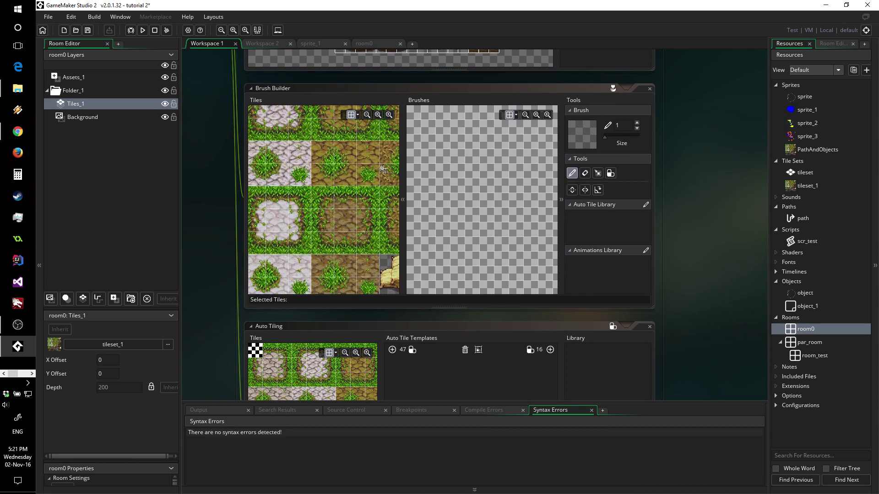
mouse_move(682, 190)
middle_down()
mouse_move(731, 150)
mouse_move(777, 242)
middle_up()
ctrl+scroll(732, 150, up, 1)
scroll(276, 248, down, 5)
scroll(276, 247, up, 3)
mouse_move(214, 305)
middle_down()
mouse_move(211, 178)
mouse_move(199, 313)
middle_up()
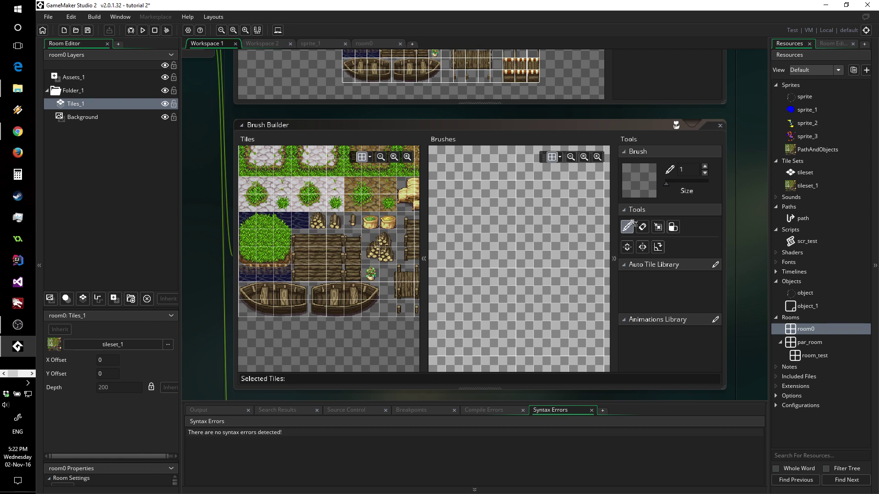
Lay out the upper row of the first boat's tiles at the top-left corner of the brush canvas
click(246, 296)
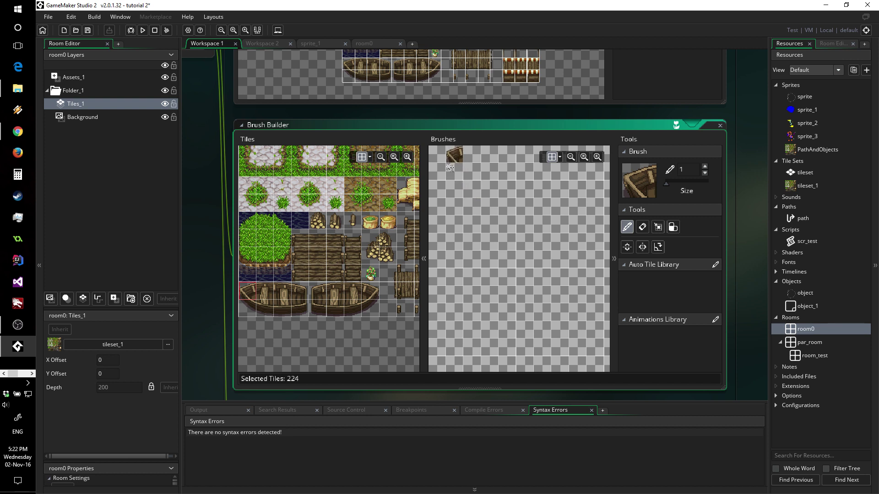
click(267, 291)
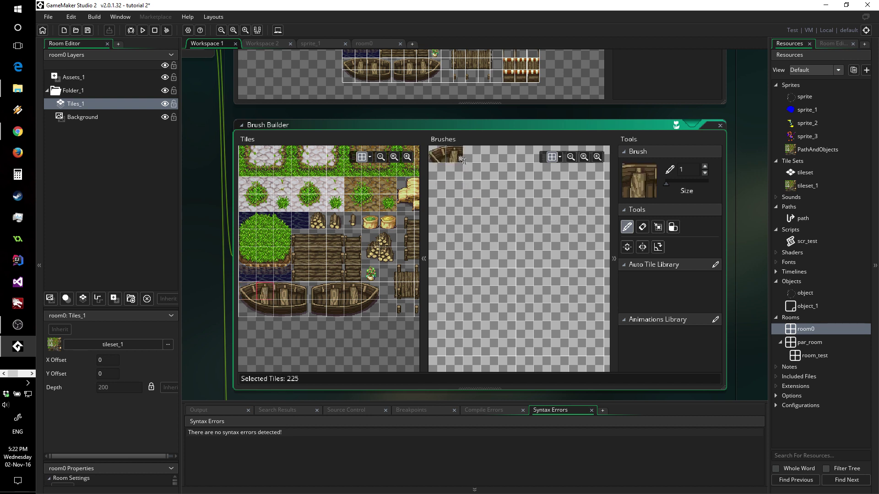
click(289, 299)
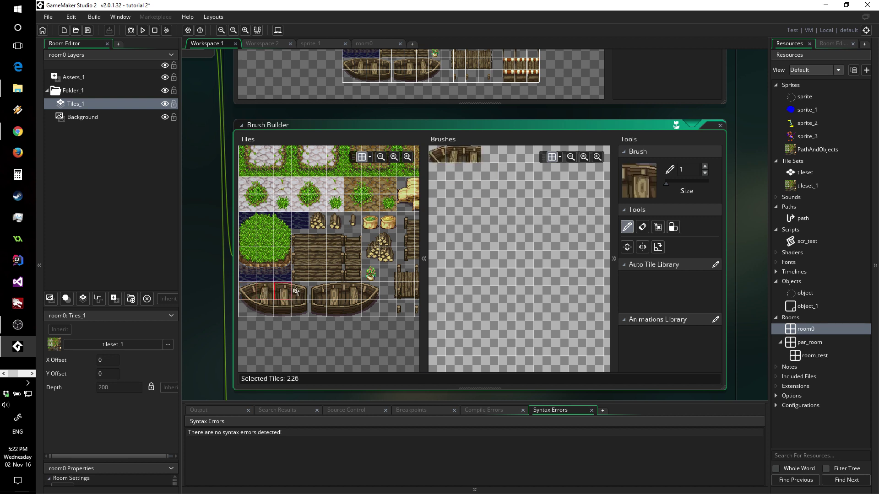
Add the boat's four lower tiles beneath its upper row on the brush canvas, working from right to left
click(300, 308)
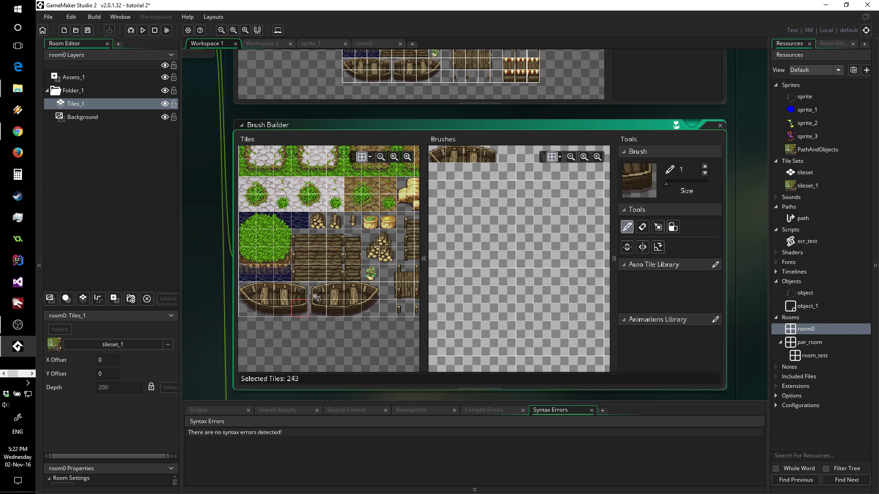
click(488, 175)
click(282, 307)
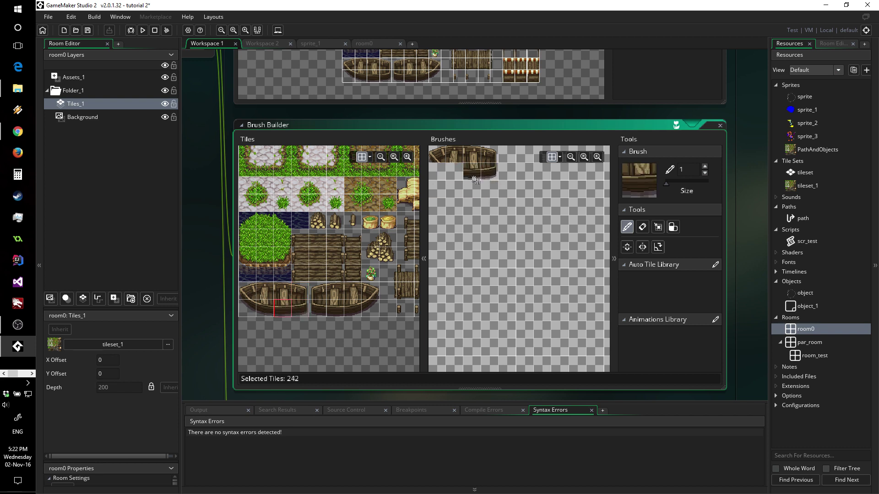
click(265, 308)
click(456, 171)
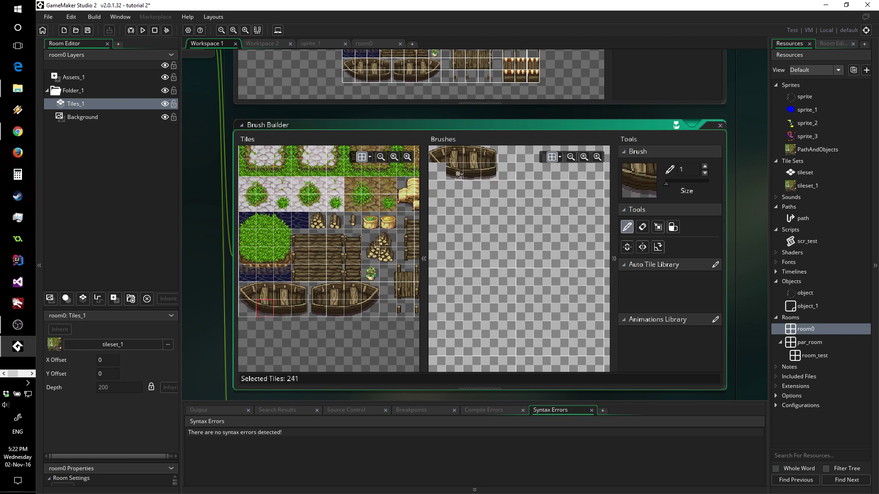
click(253, 306)
click(576, 186)
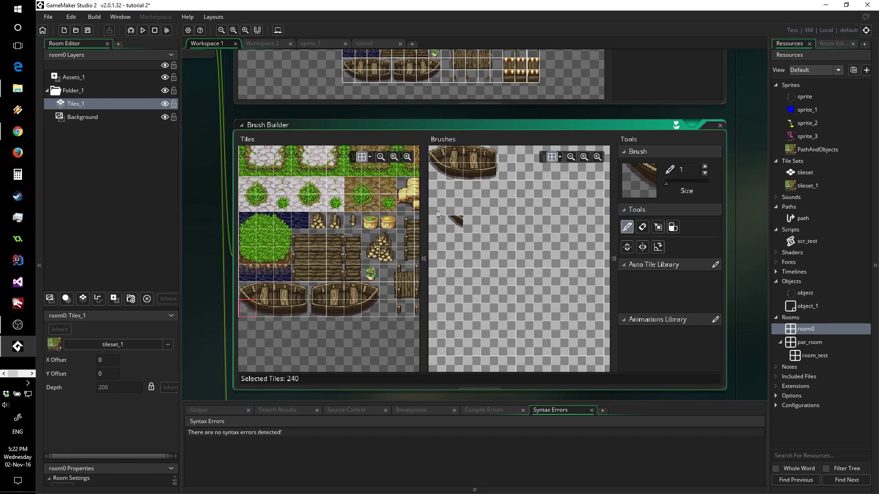
Reopen room0 and choose the assembled boat brush for painting on Tiles_1
double_click(806, 330)
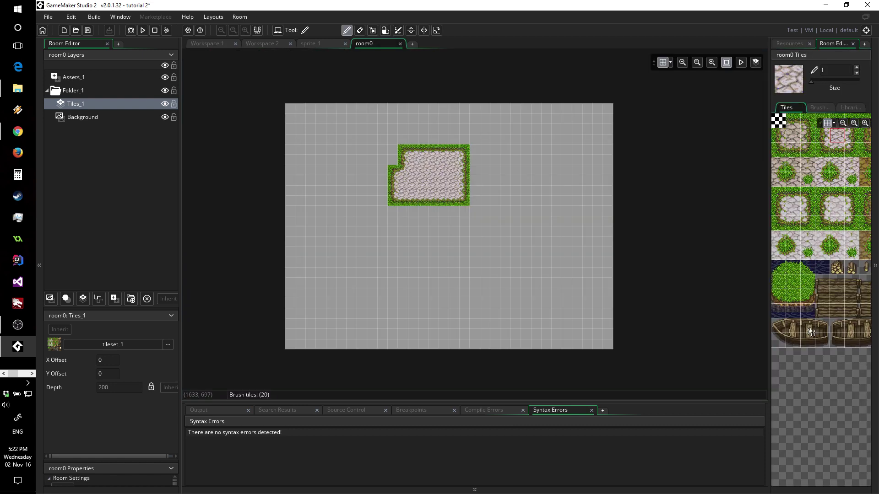
click(822, 107)
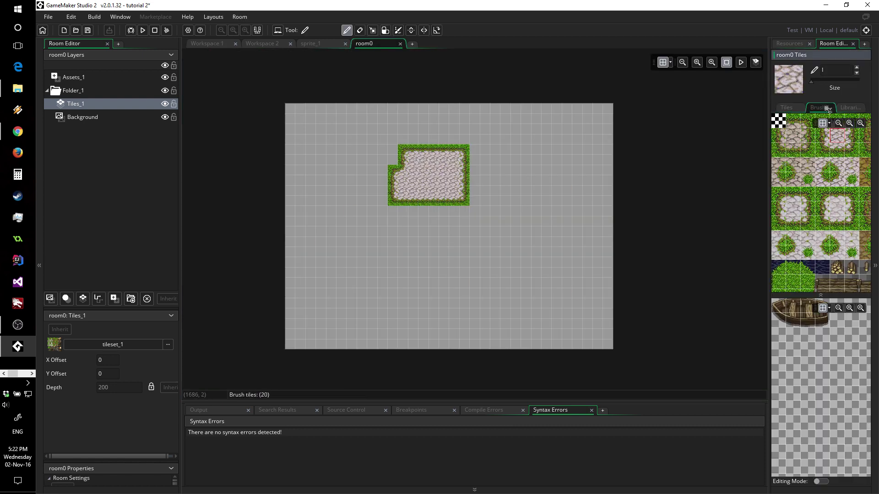
click(811, 319)
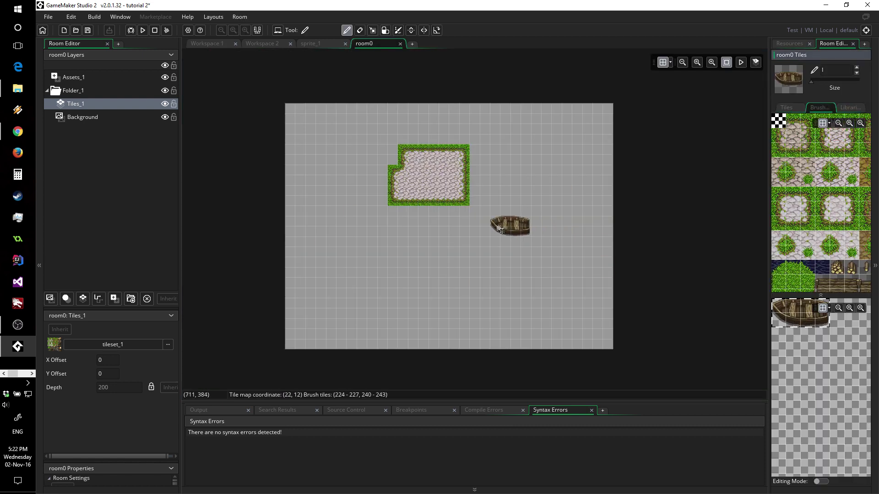
Stamp four boats around the path: one to its upper left, one above it and two along its right side
click(379, 140)
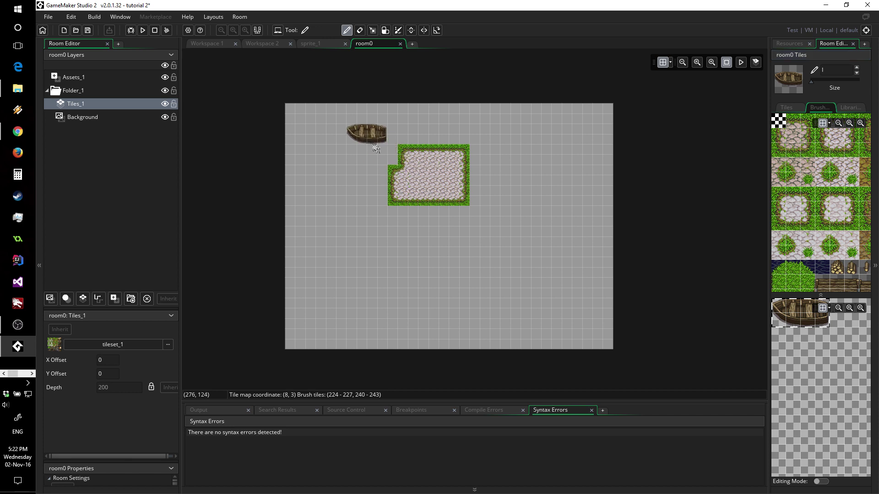
click(462, 140)
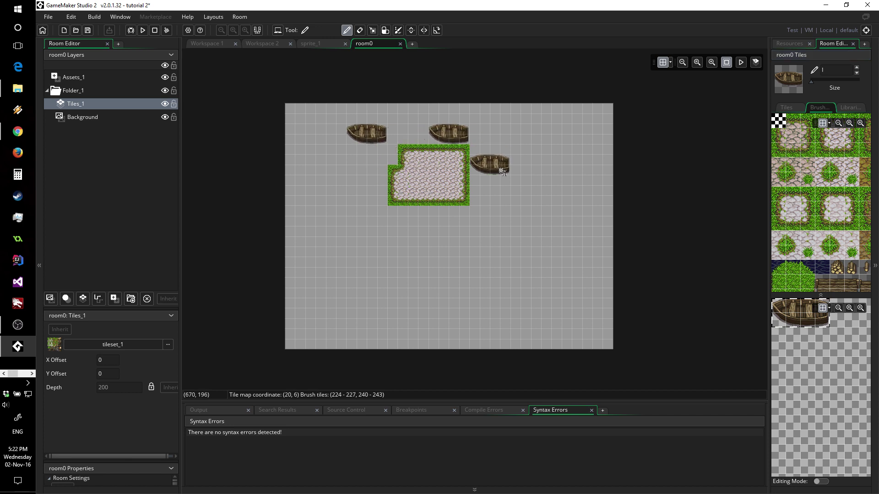
click(503, 172)
click(499, 221)
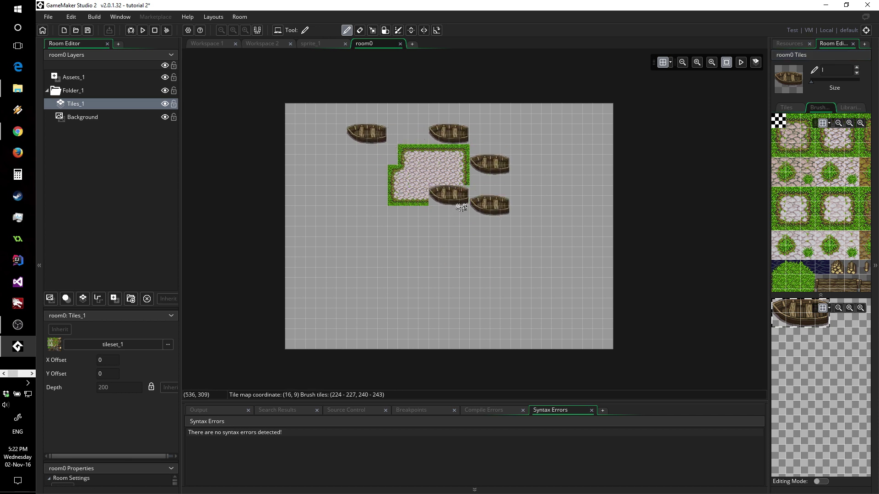
Try stamping a boat onto the stone path in the Tiles_1 layer and undo it
click(442, 185)
ctrl+scroll(442, 185, up, 6)
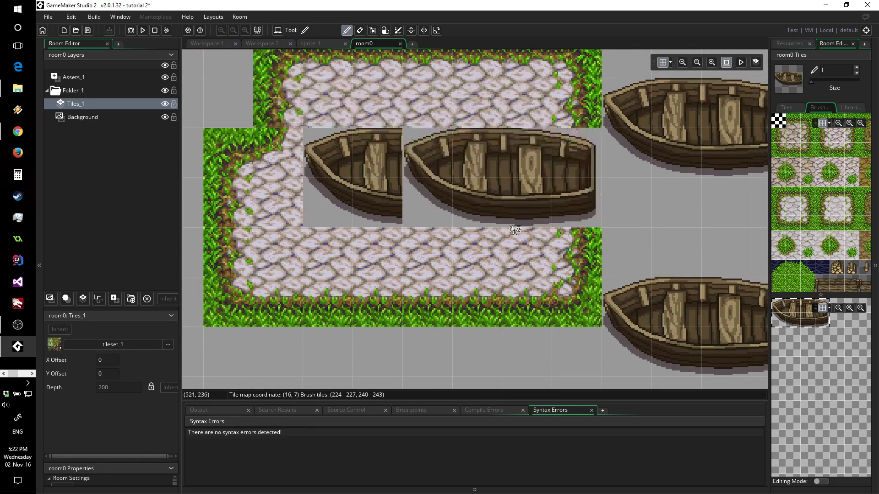
key(ctrl+z)
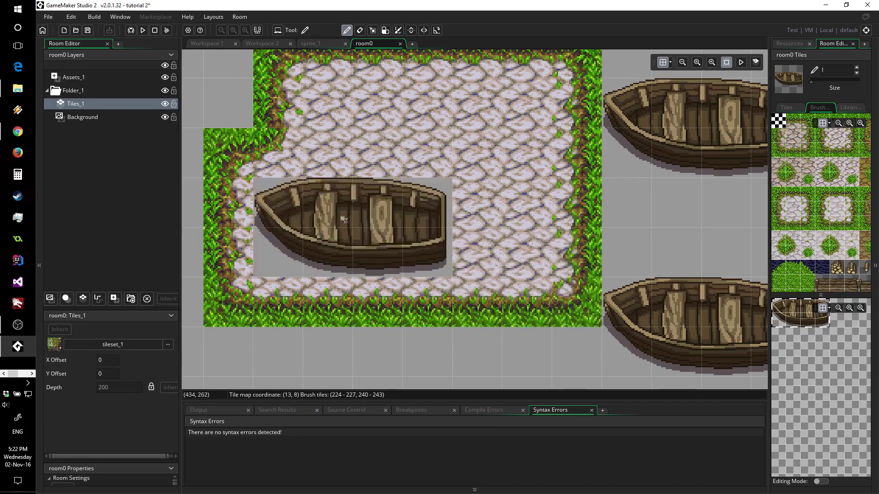
Add a second tile layer above Tiles_1 and assign tileset_1 to it
click(87, 301)
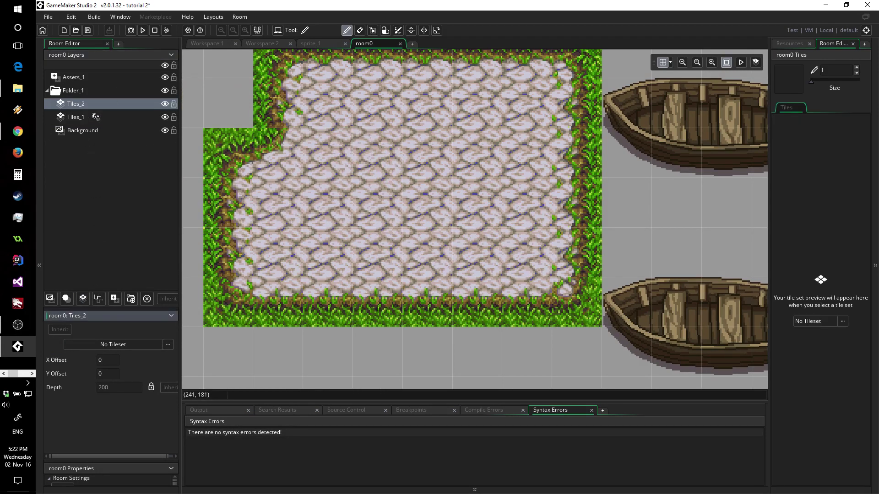
scroll(449, 300, down, 4)
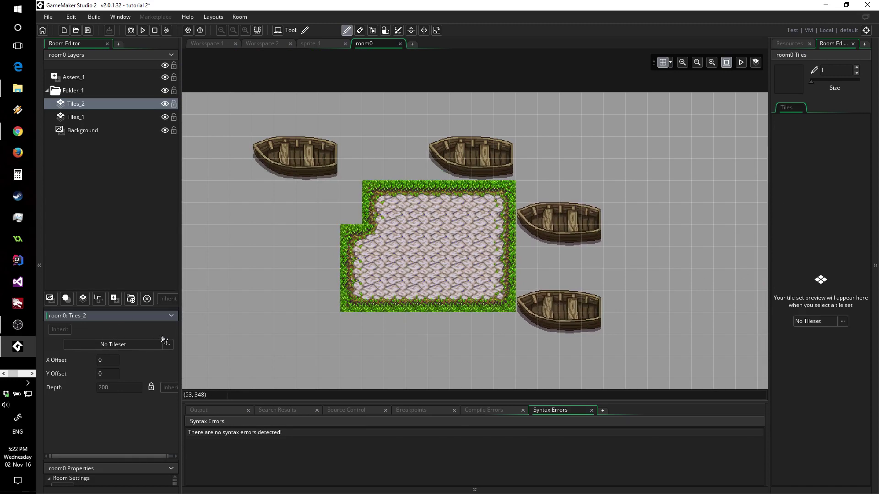
click(157, 344)
click(307, 368)
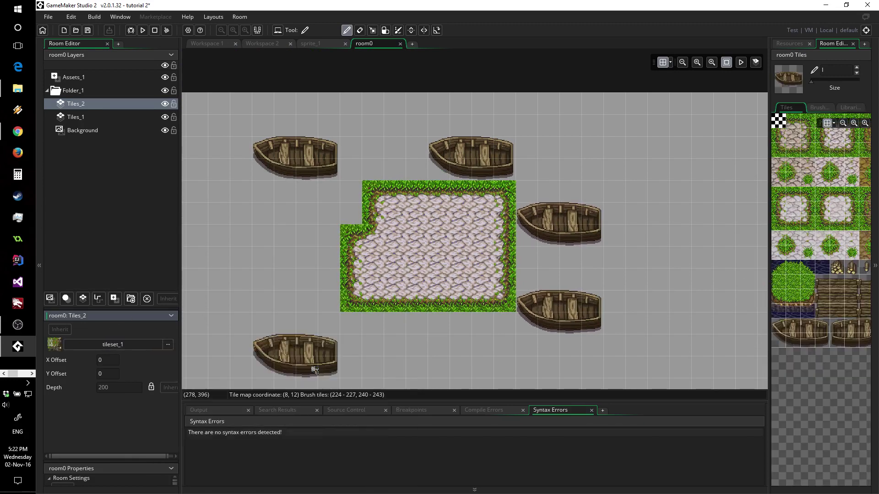
Choose the boat brush and stamp one boat over the left part of the stone path on the Tiles_2 layer
click(808, 341)
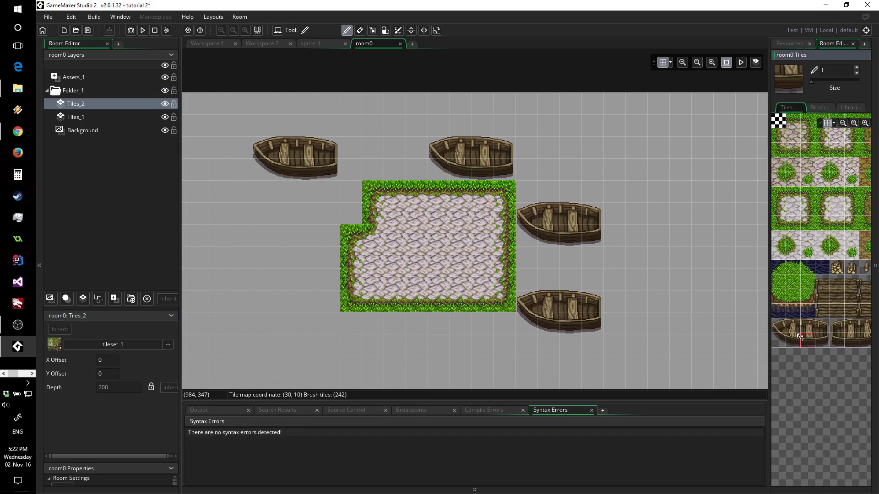
click(822, 107)
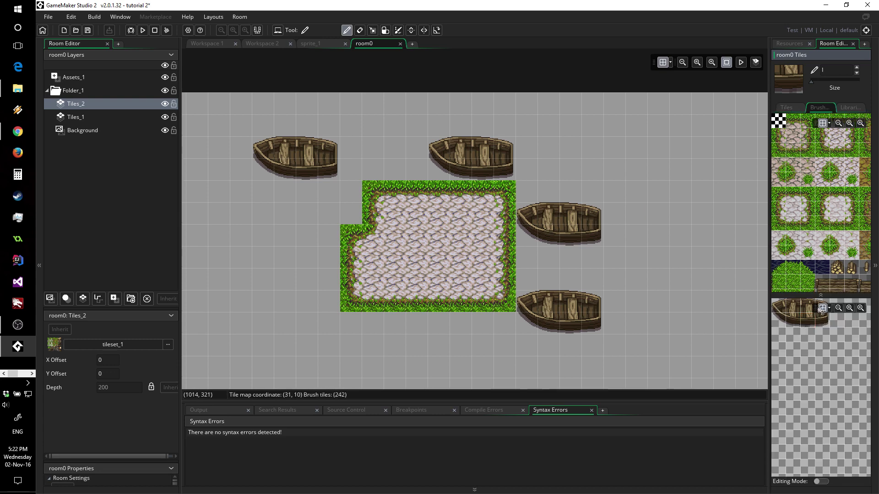
click(795, 317)
click(426, 249)
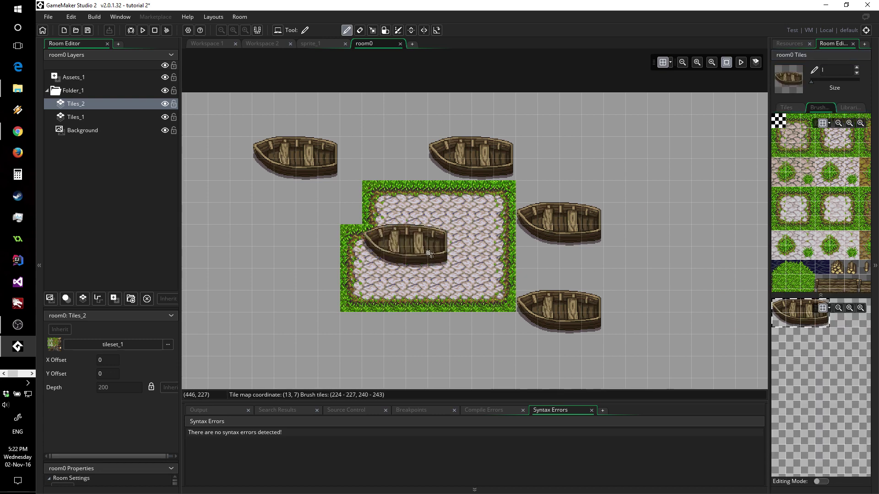
ctrl+scroll(399, 274, up, 1)
ctrl+scroll(402, 277, up, 1)
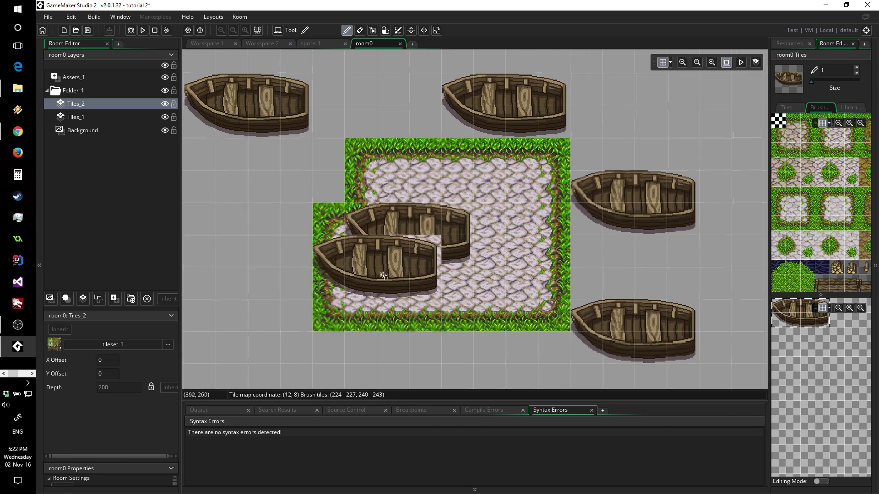
ctrl+scroll(402, 277, up, 1)
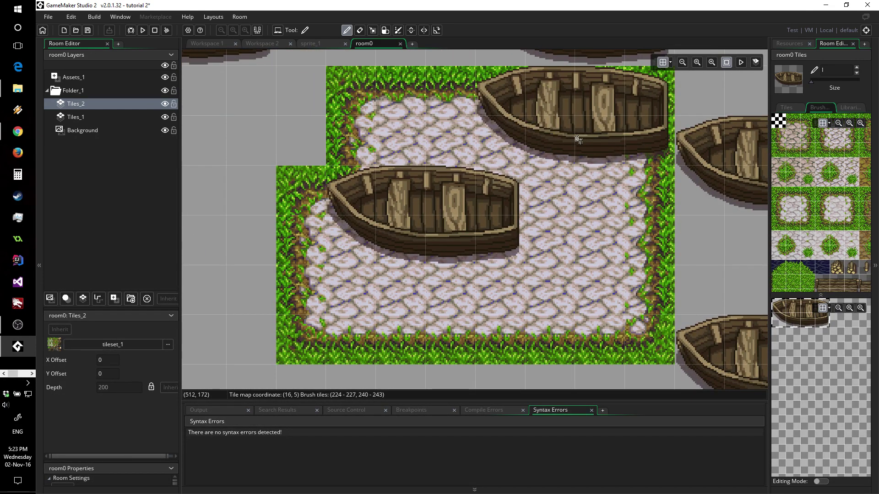
ctrl+scroll(578, 140, down, 2)
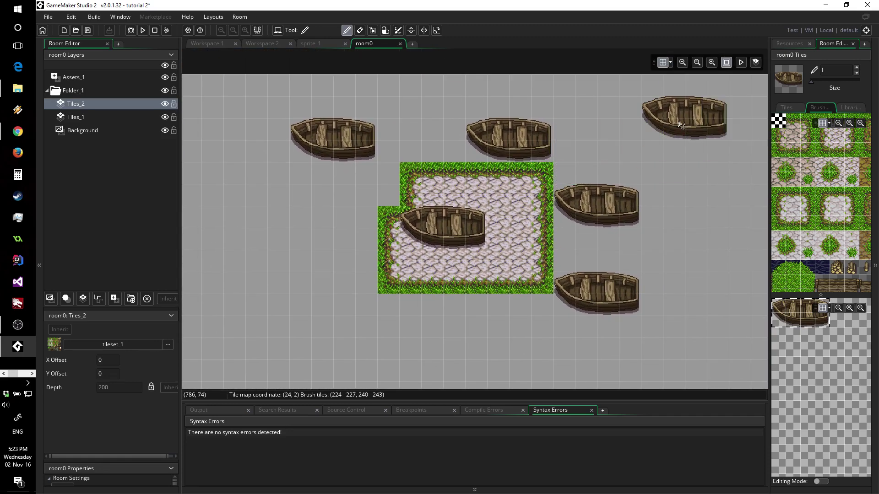
Return to the tile set in Workspace 1 and add a 16-tile auto tile template in its Auto Tiling section
click(210, 45)
scroll(248, 131, down, 4)
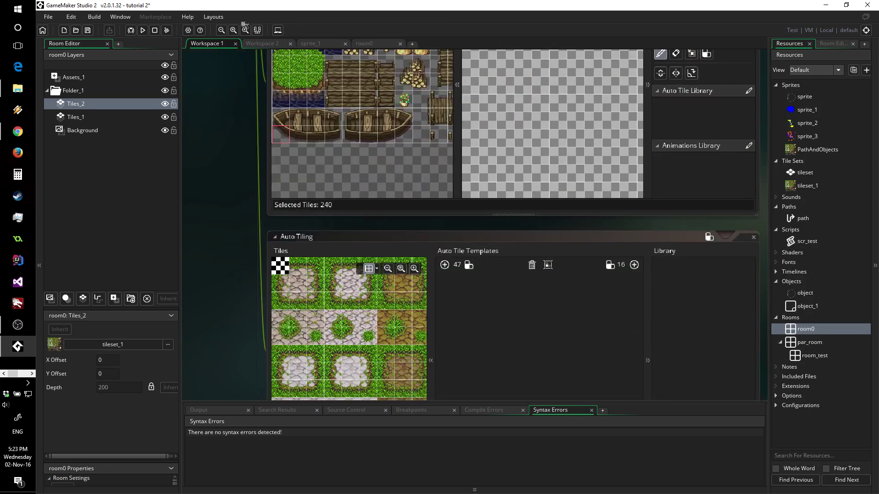
scroll(248, 132, down, 3)
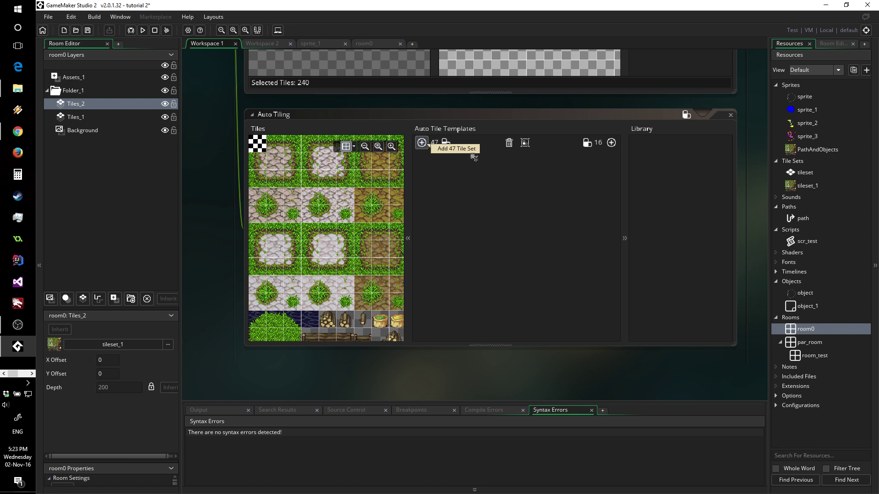
click(611, 142)
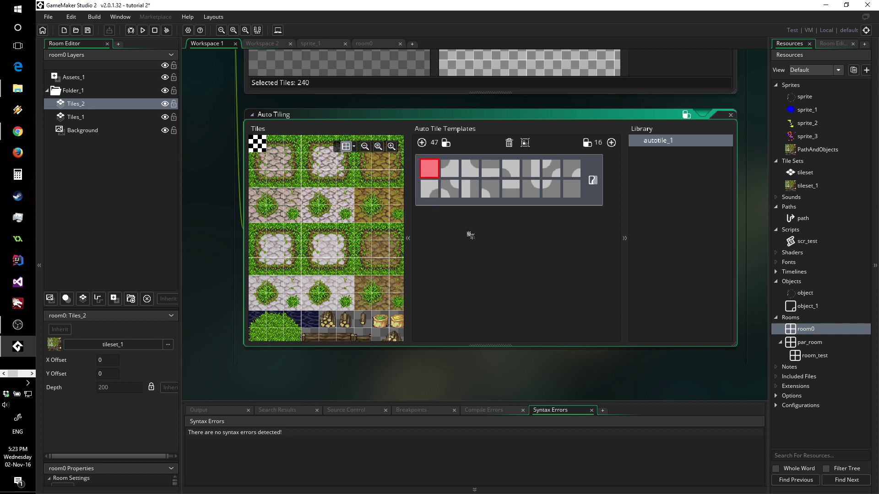
Fill the template's first six slots with light stone tiles: plain centre, top-left and top-right grass corners, top edge, bottom-left grass corner, left edge
middle_drag(227, 195, 210, 215)
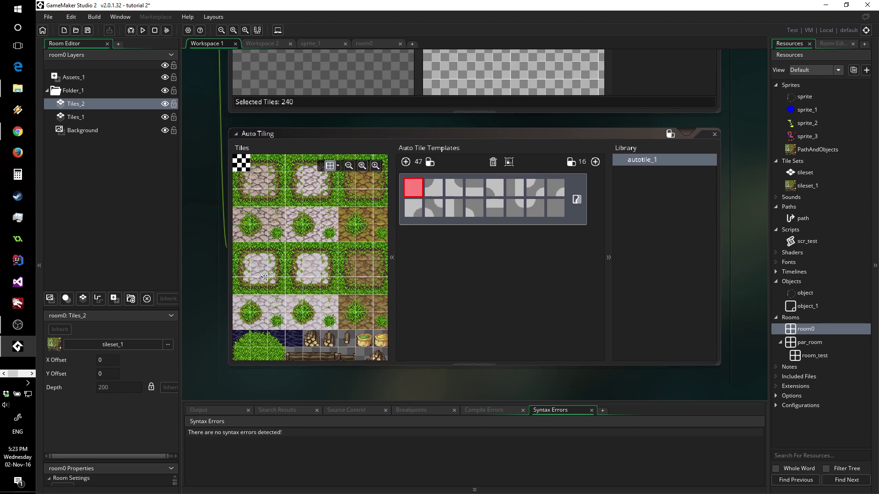
click(263, 275)
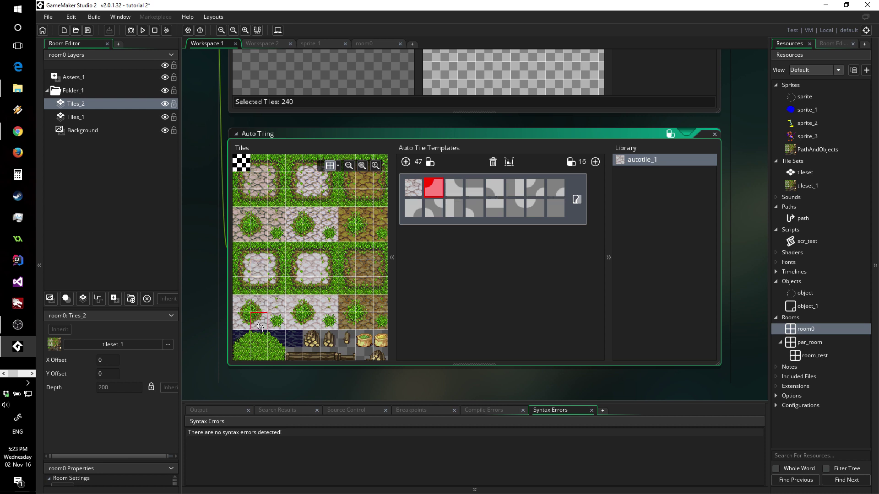
click(260, 326)
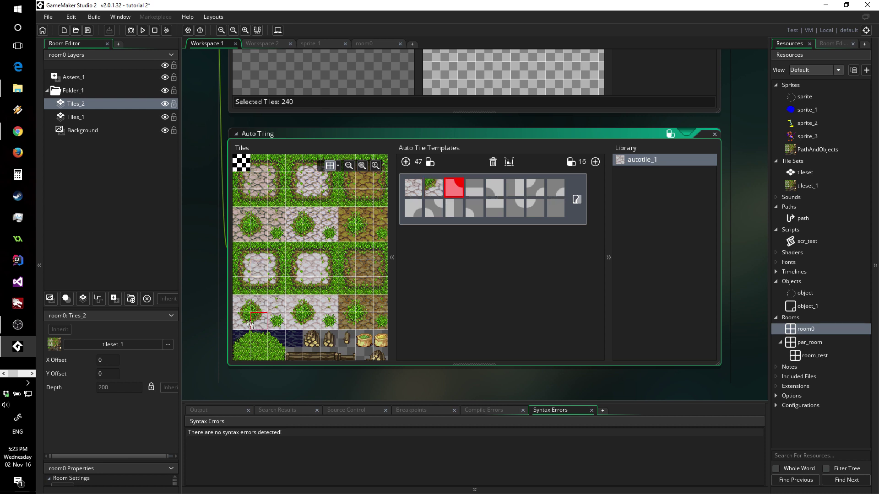
click(237, 322)
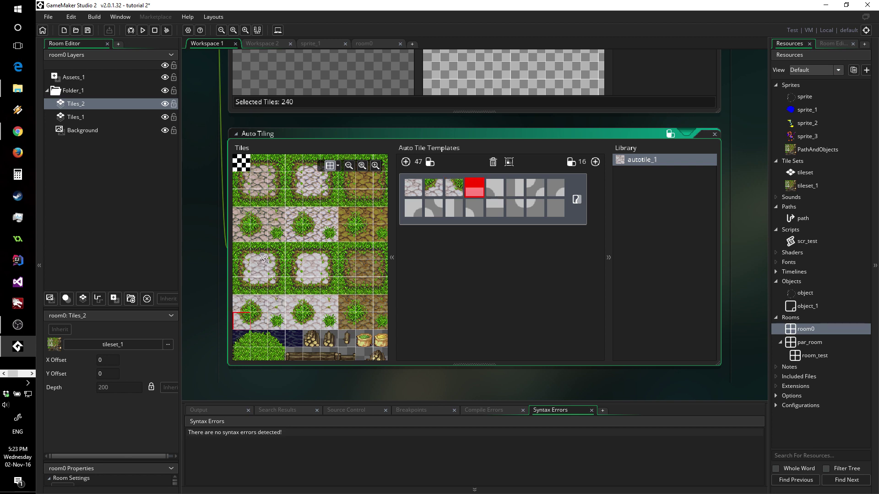
click(264, 257)
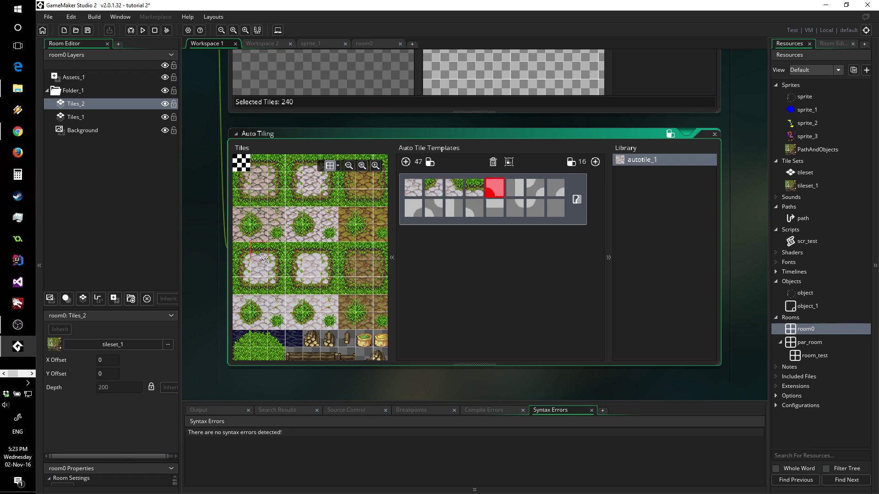
click(260, 308)
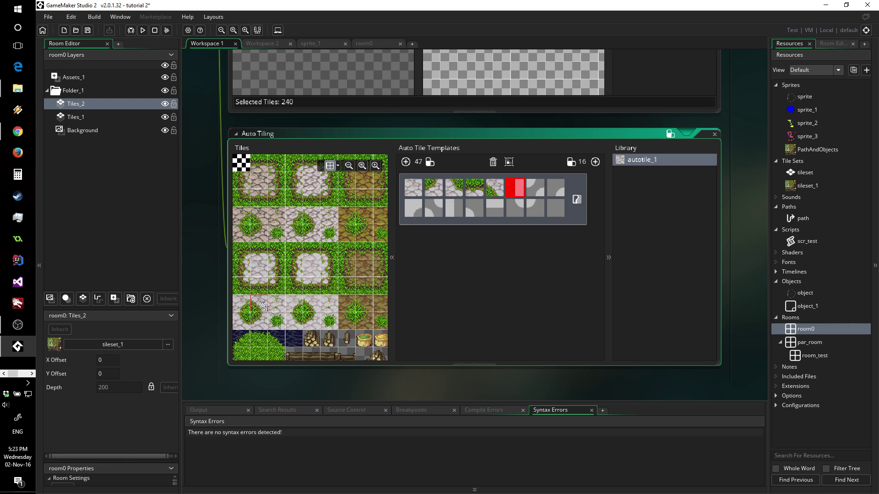
click(243, 276)
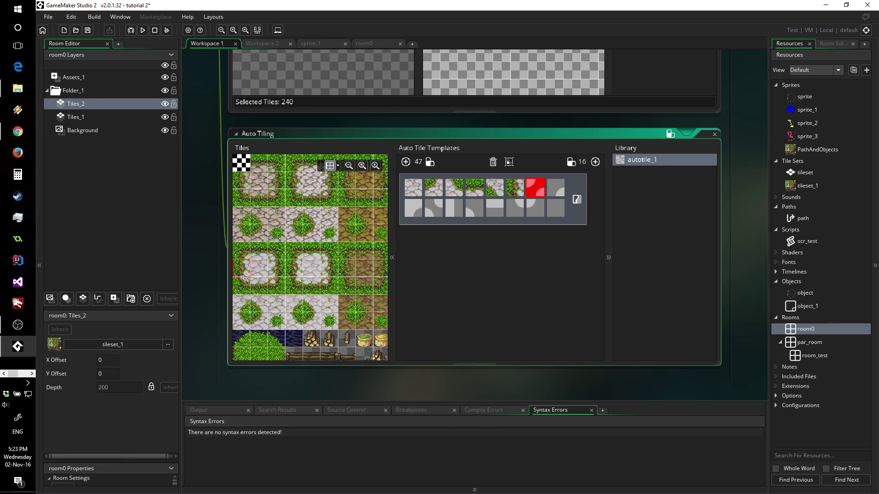
Fill the last two slots of the template's first row with the small bush tile and the stone block's top-left grass border corner
middle_drag(310, 303, 341, 200)
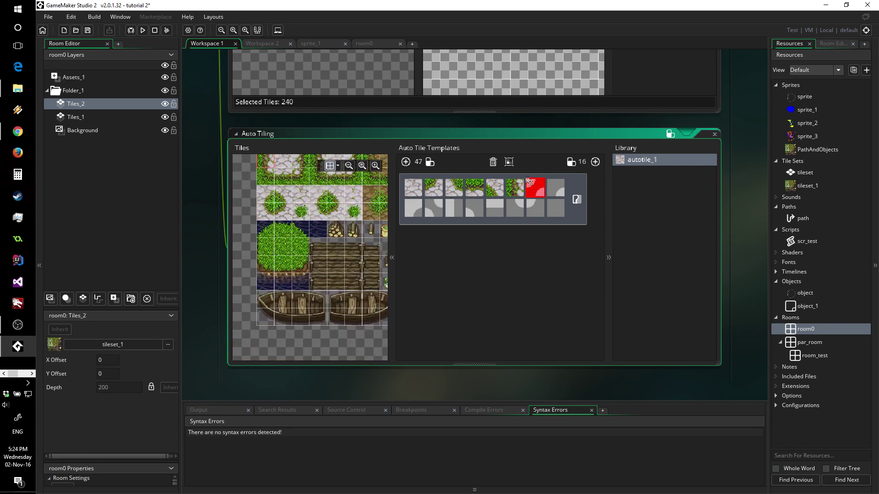
middle_drag(320, 229, 328, 278)
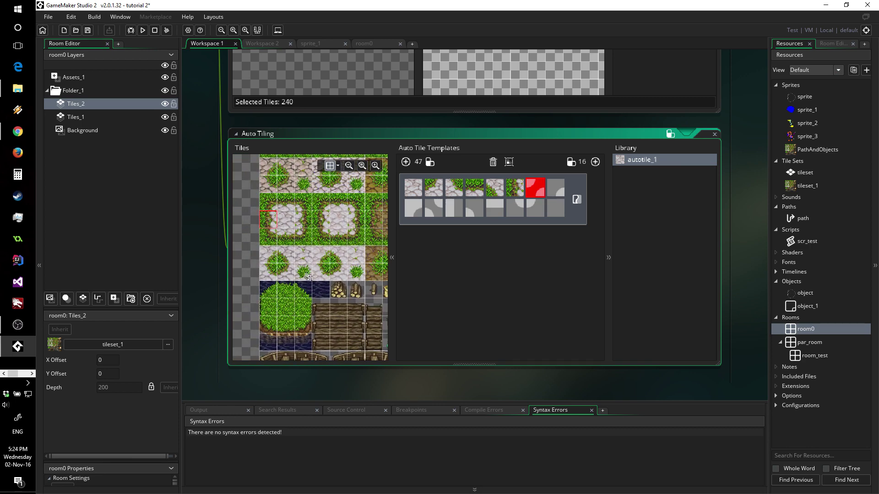
middle_drag(310, 267, 317, 283)
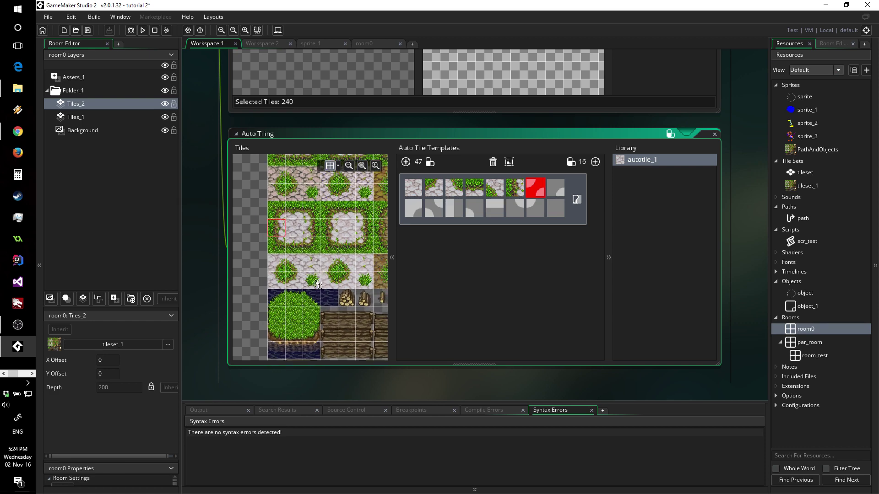
click(317, 283)
scroll(373, 292, up, 1)
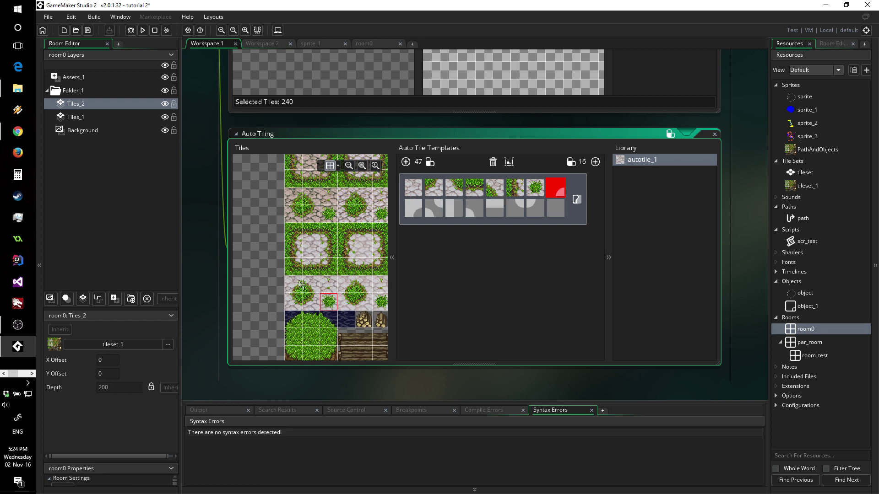
scroll(309, 269, up, 2)
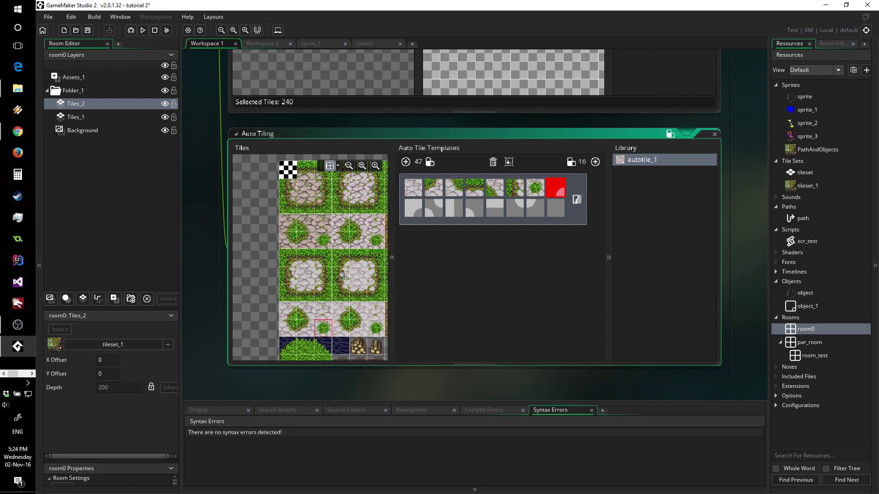
click(291, 264)
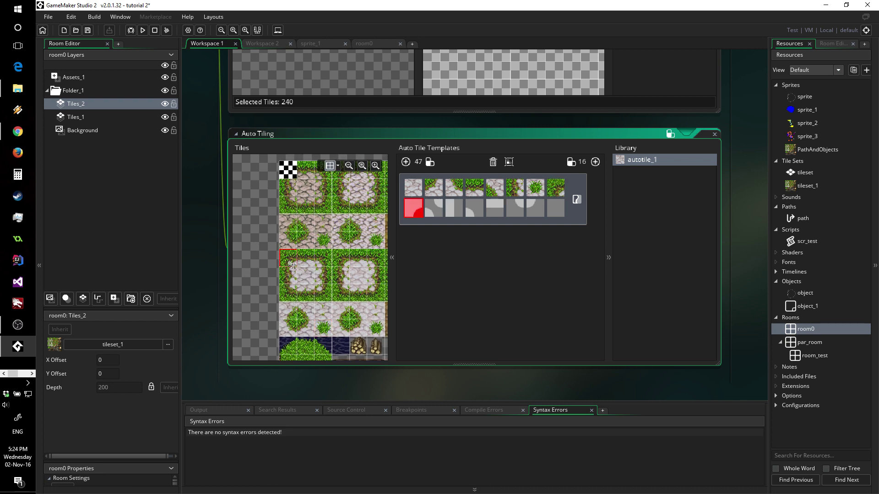
Fill the second row's first four slots with the bottom-right grass corner, small bush, right edge and top-right border corner tiles
click(289, 313)
scroll(304, 288, down, 2)
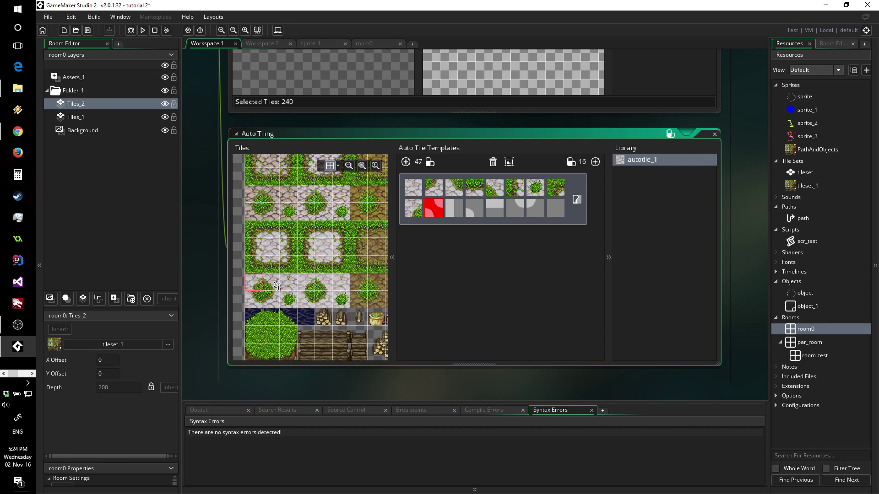
click(289, 300)
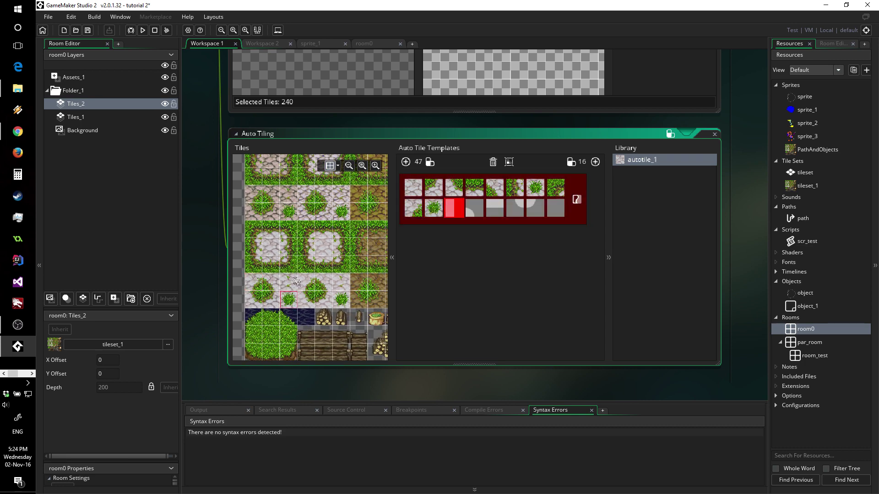
click(293, 251)
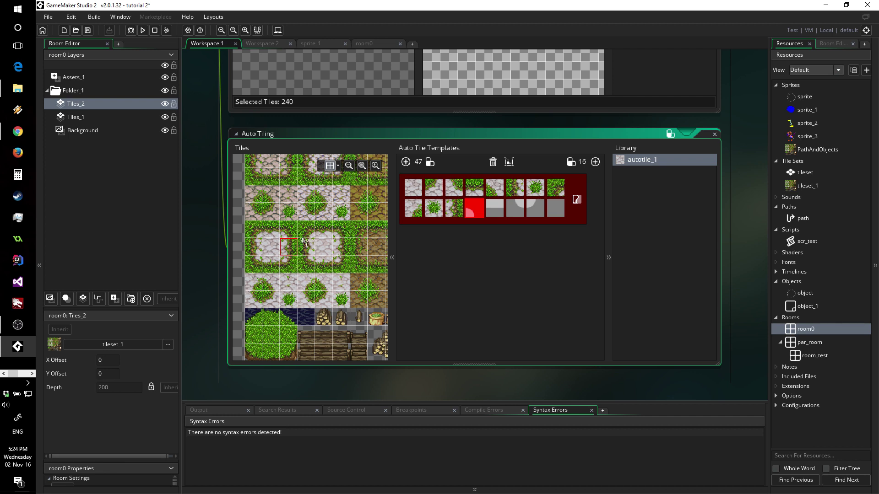
click(285, 235)
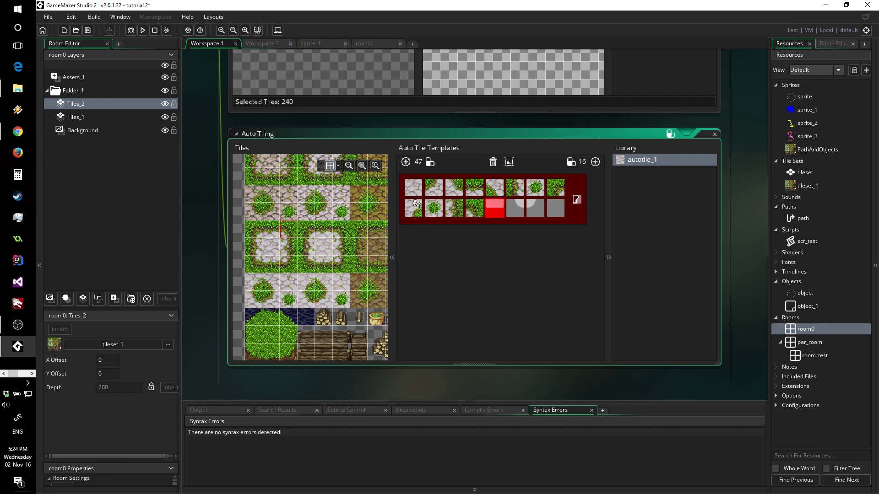
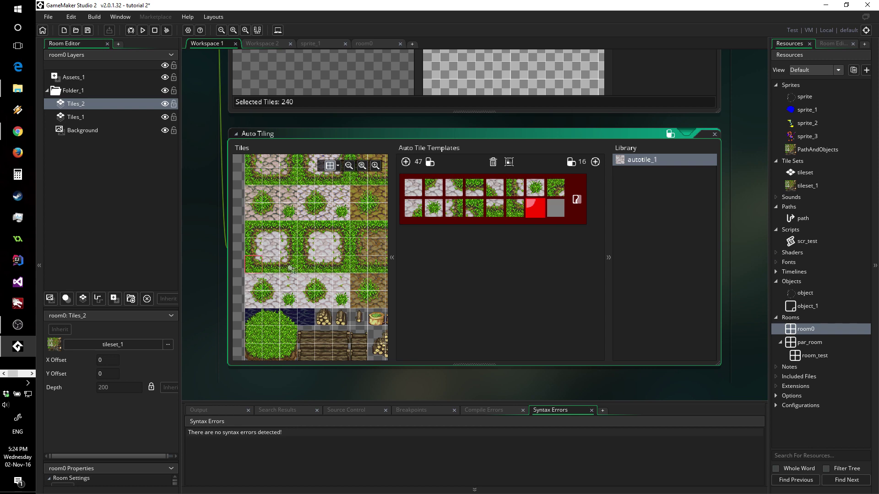
Fill the template's last two slots with the stone block's bottom-right grass border corner and the plain full grass tile
click(289, 266)
middle_drag(307, 263, 298, 157)
click(261, 225)
mouse_move(293, 193)
middle_down()
mouse_move(293, 250)
mouse_move(336, 223)
mouse_move(375, 221)
middle_up()
ctrl+scroll(365, 249, down, 4)
middle_drag(364, 251, 289, 281)
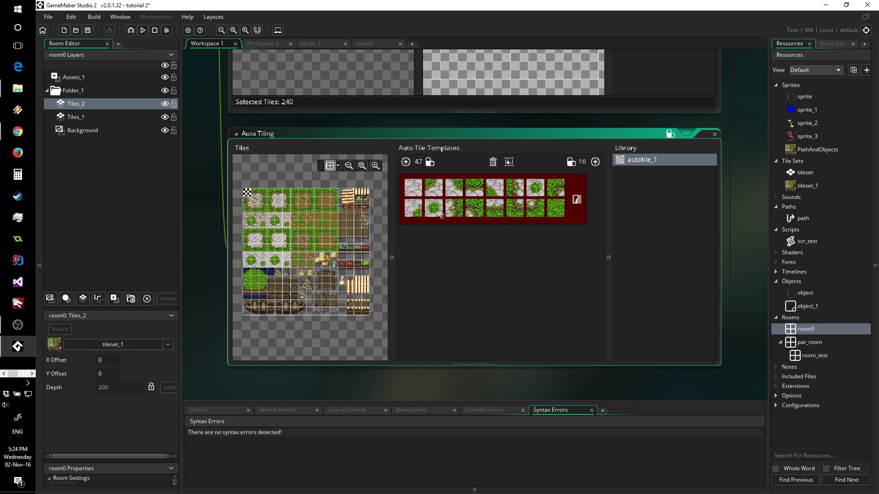
Swap the template's first slot to the empty tile and back to the plain light stone centre tile
scroll(503, 213, up, 2)
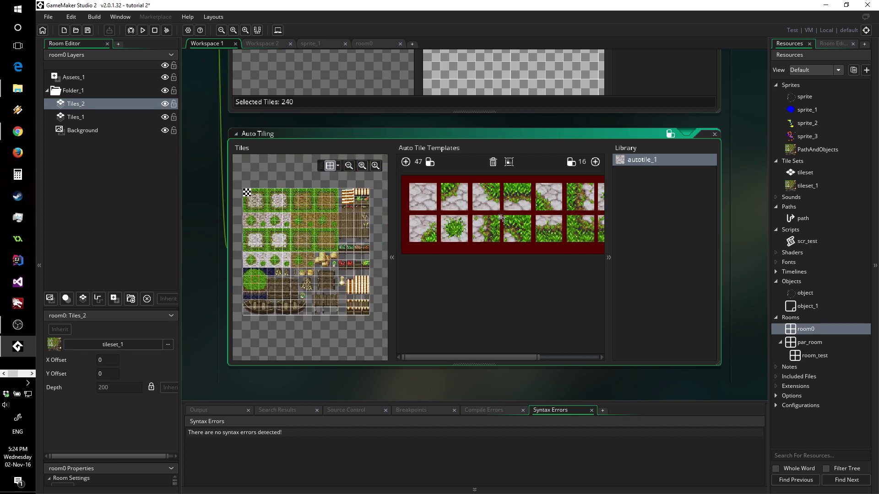
scroll(487, 257, down, 2)
click(414, 187)
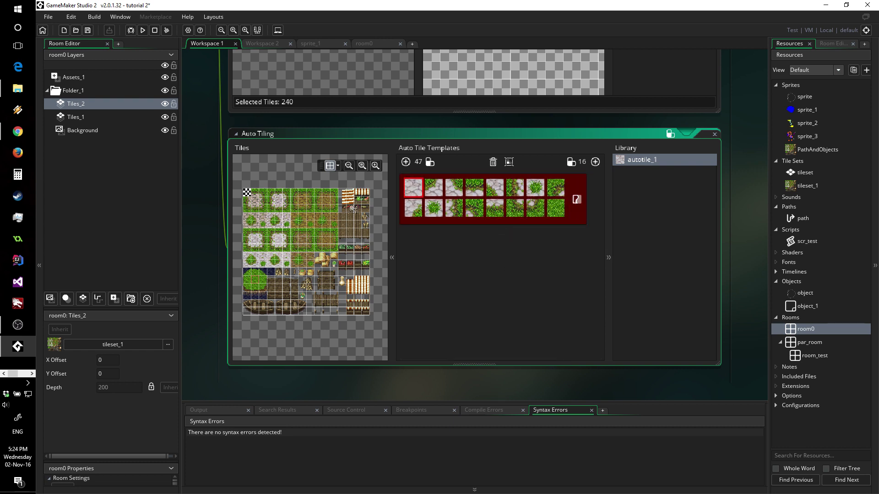
click(248, 194)
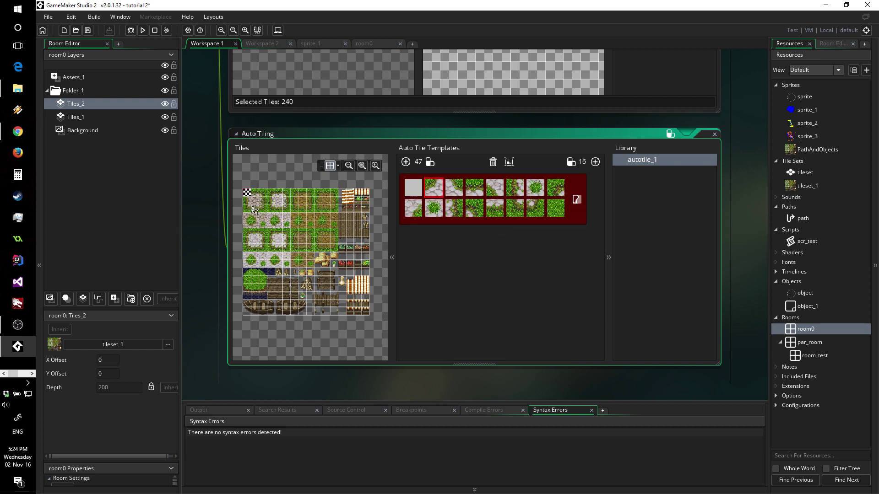
click(417, 189)
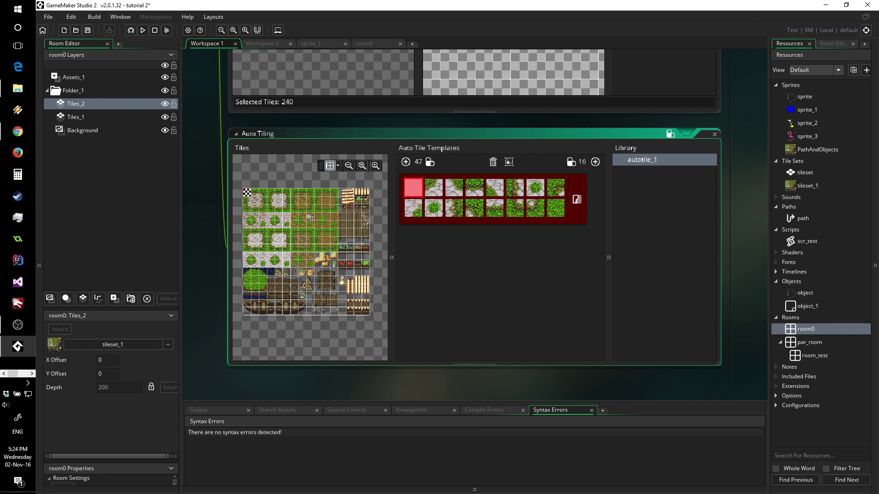
ctrl+scroll(310, 218, up, 5)
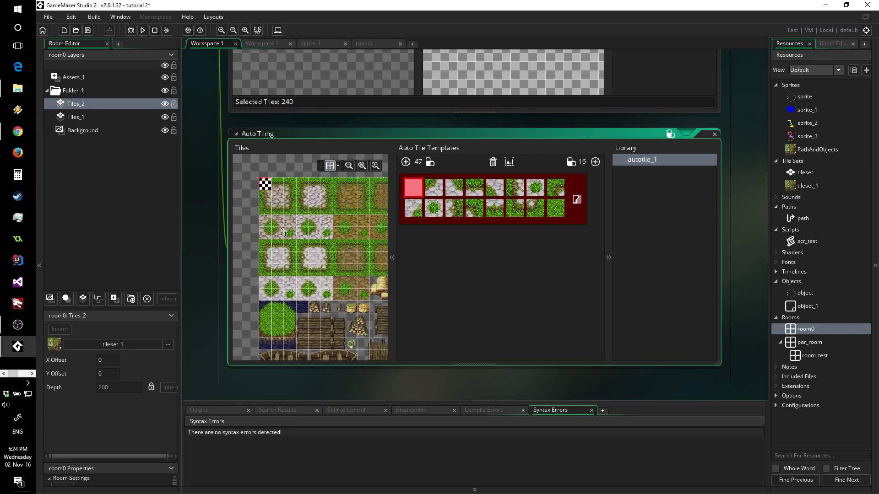
click(281, 259)
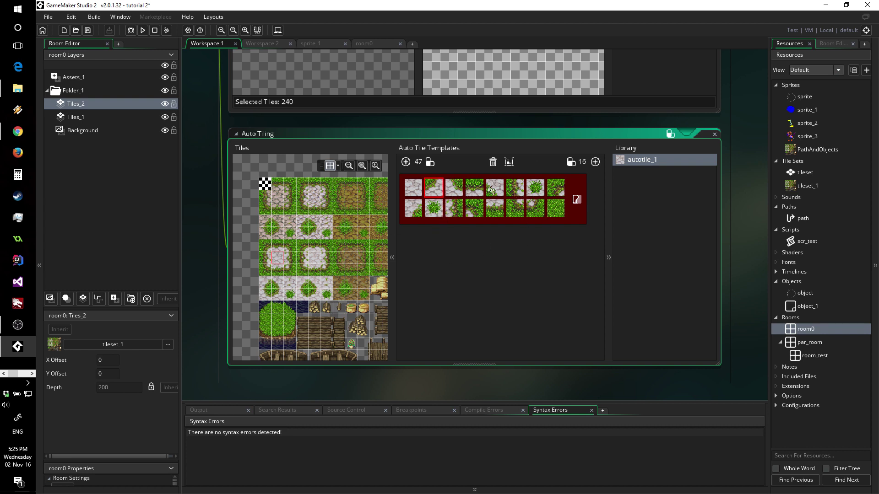
Try the empty tile in the template's last slot and return it to the plain full grass tile
click(552, 191)
click(555, 207)
click(262, 185)
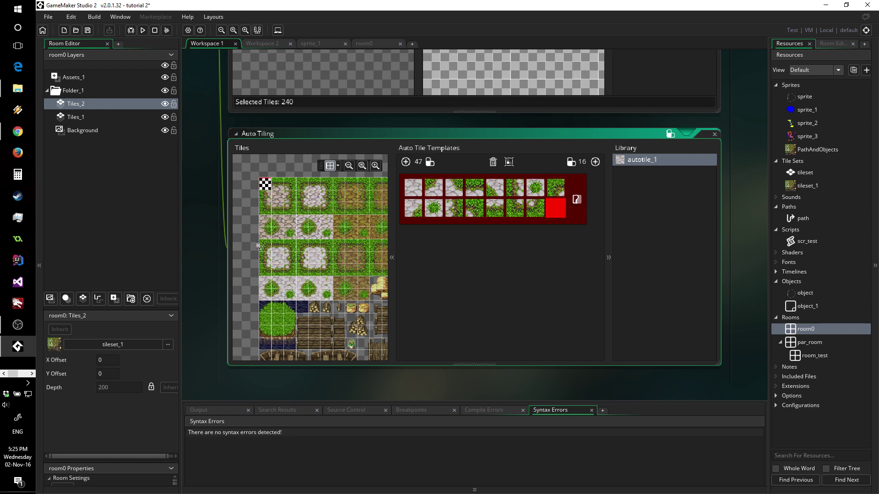
click(284, 333)
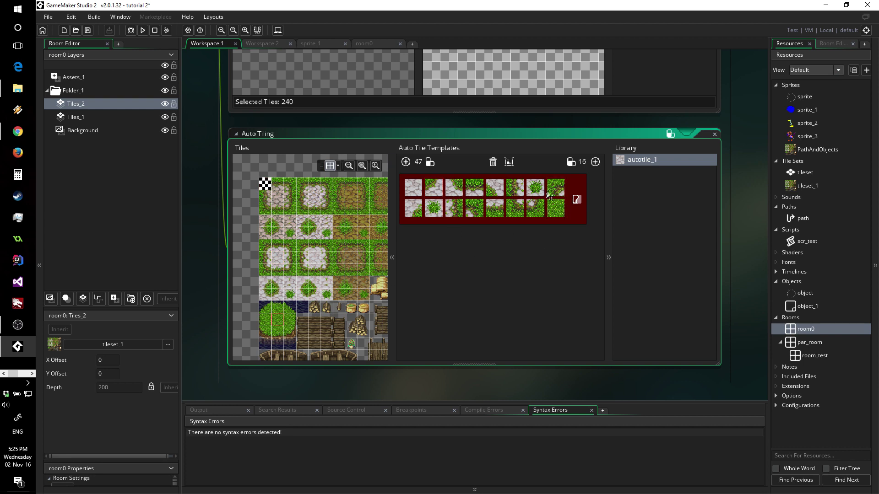
Compare the template's assigned slots with the tiles in the tile set to look for a wrong or repeated tile
click(455, 214)
click(555, 187)
scroll(480, 226, up, 1)
scroll(441, 221, down, 1)
scroll(337, 220, down, 1)
middle_drag(328, 215, 290, 223)
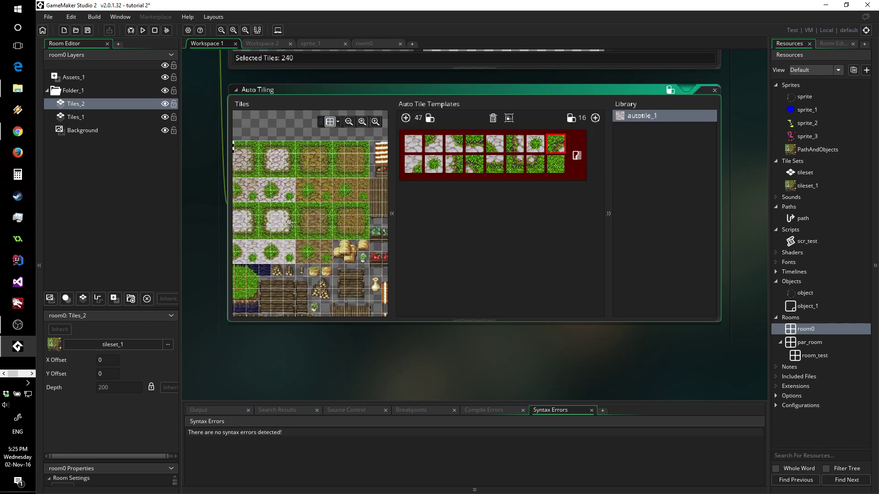
ctrl+scroll(320, 211, down, 3)
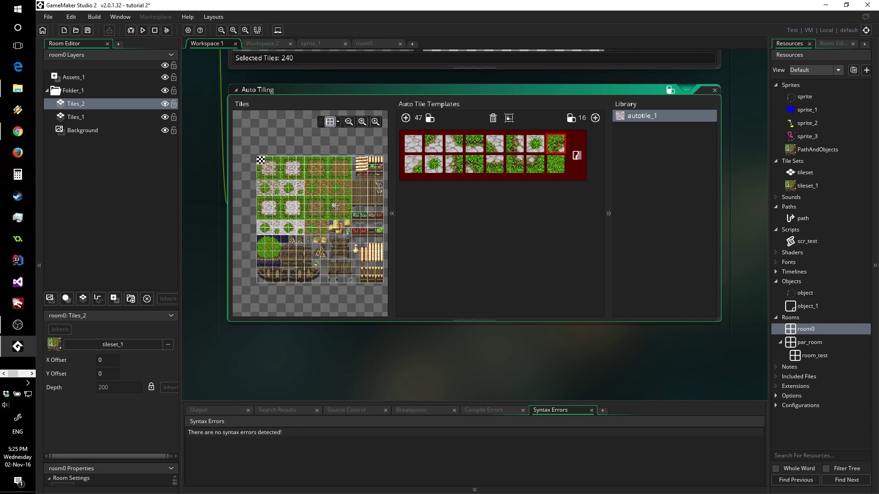
ctrl+scroll(336, 206, up, 3)
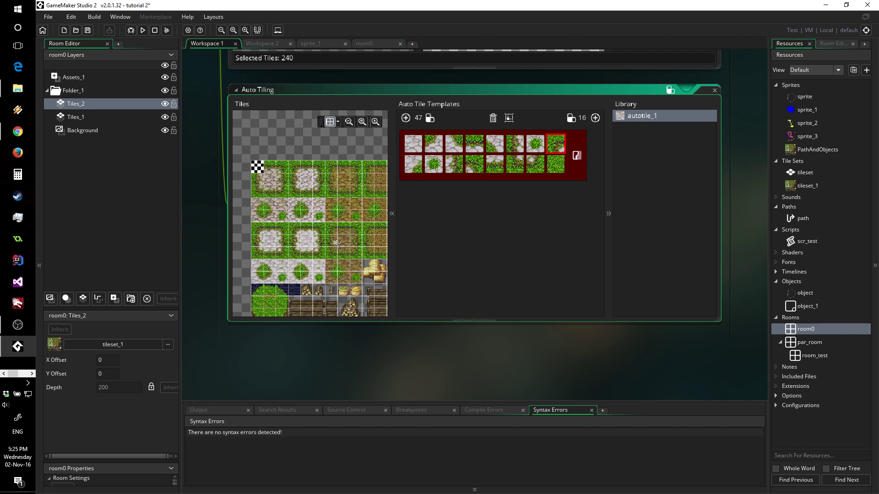
middle_drag(336, 244, 309, 250)
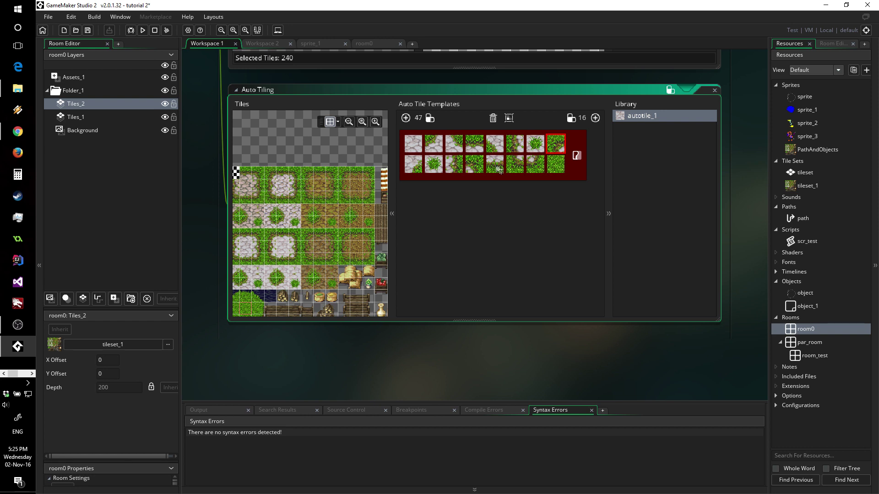
click(561, 164)
click(530, 167)
drag(515, 170, 439, 175)
Clear the second slot of the template's second row and refill it with the second small bush tile on light stone
click(436, 173)
middle_drag(274, 164, 308, 170)
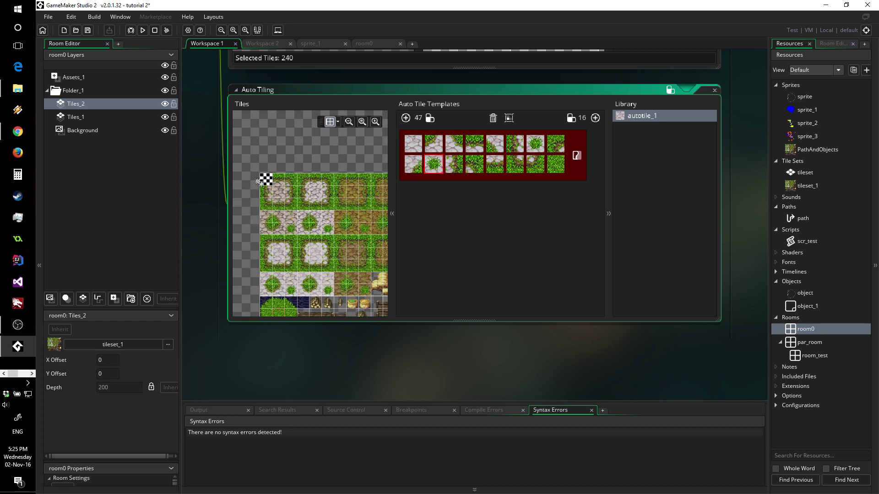
drag(263, 182, 436, 169)
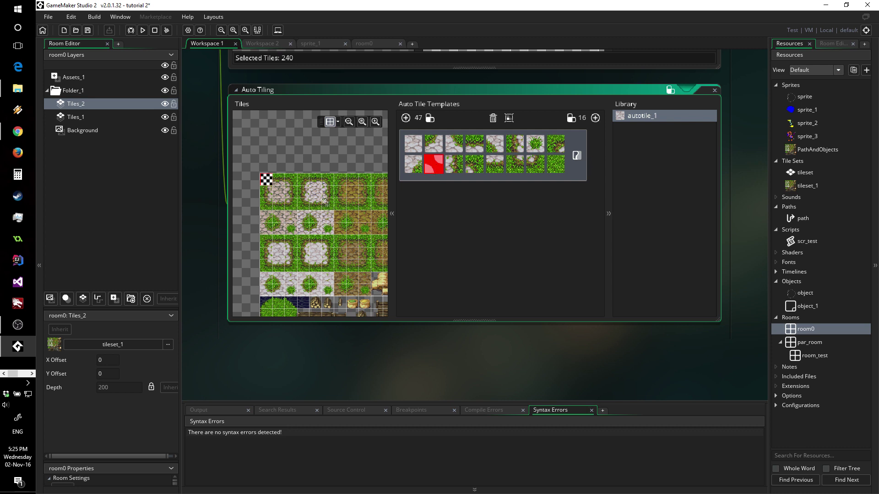
middle_drag(375, 220, 327, 192)
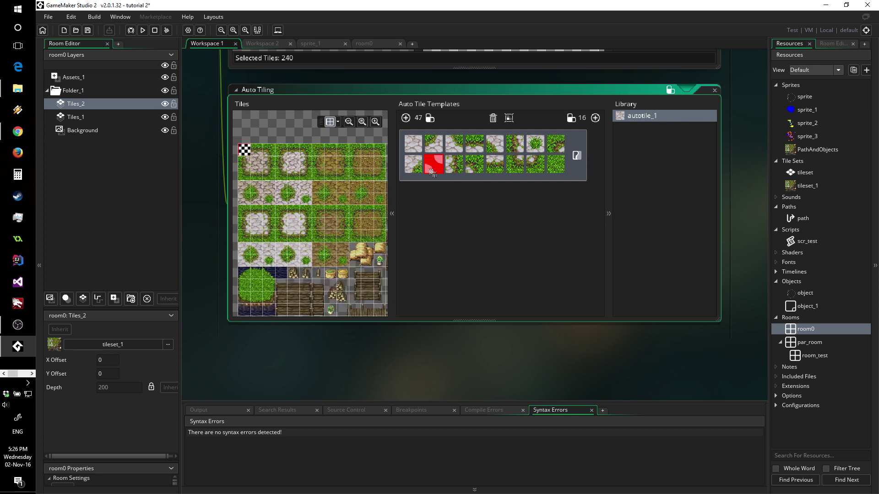
click(306, 262)
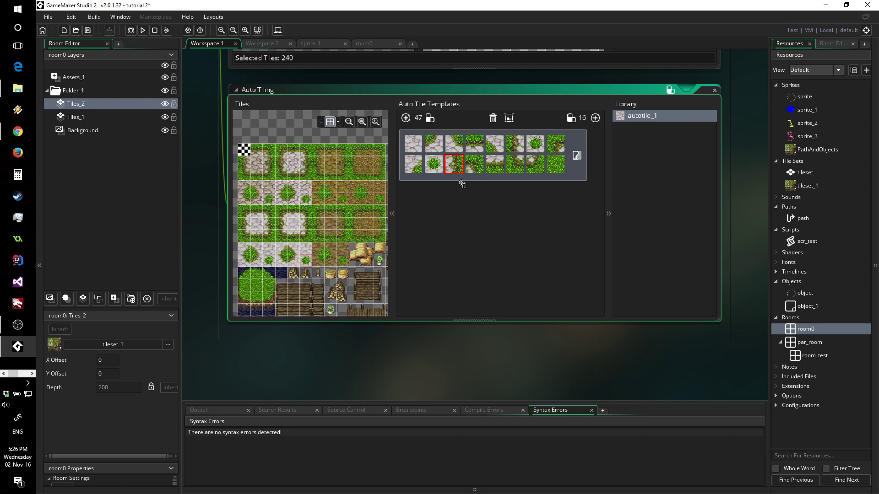
Open room0 and hide its Tiles_2 layer
double_click(805, 330)
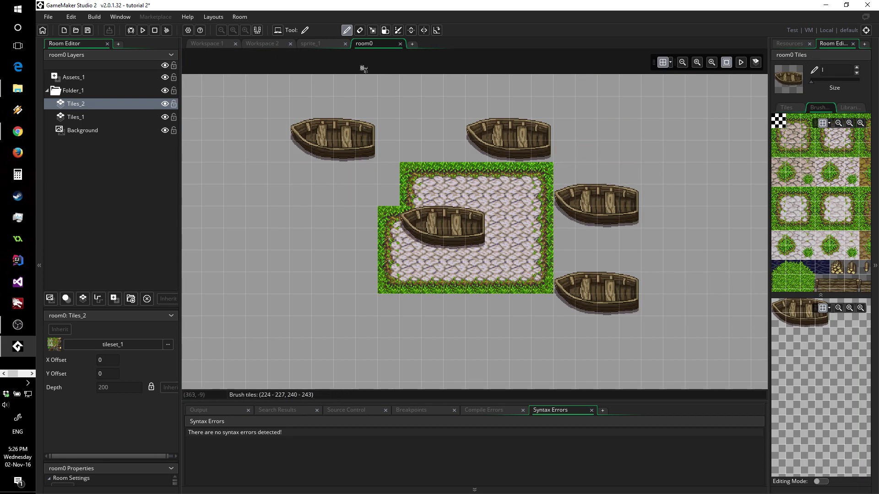
middle_drag(622, 211, 492, 210)
scroll(493, 210, down, 5)
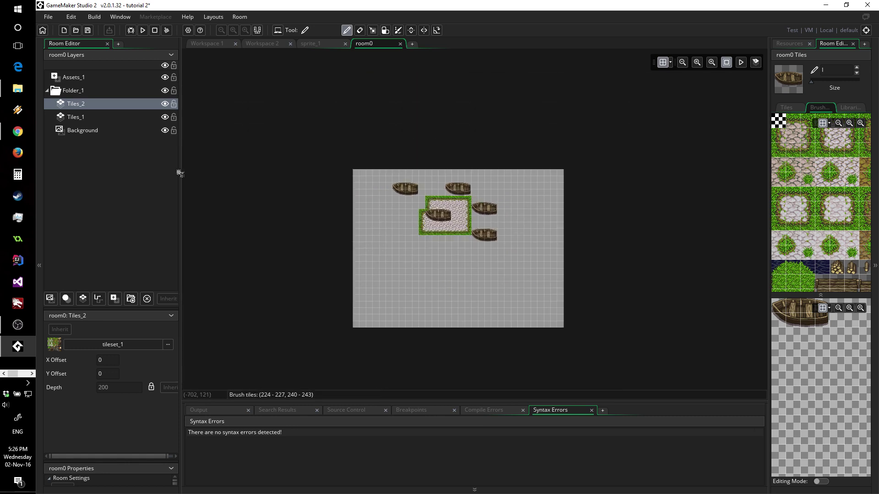
click(165, 104)
ctrl+scroll(472, 247, up, 2)
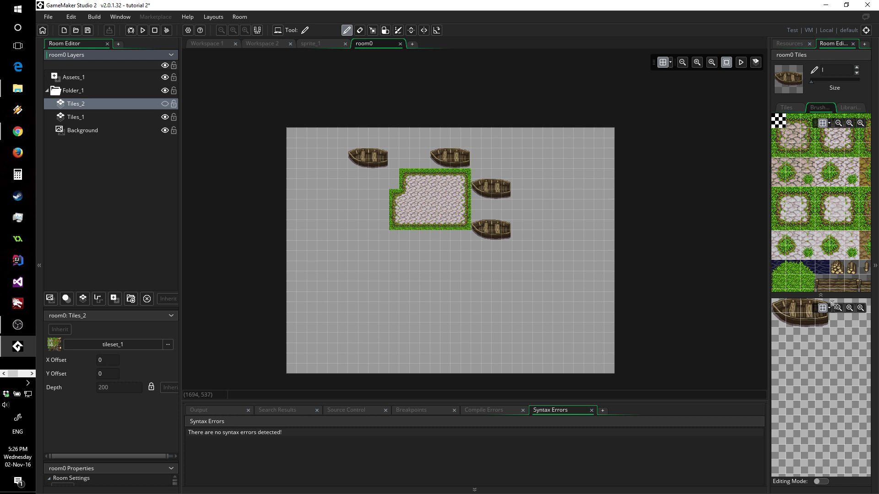
Choose autotile_1 from the auto tile library and enlarge its brush
click(844, 112)
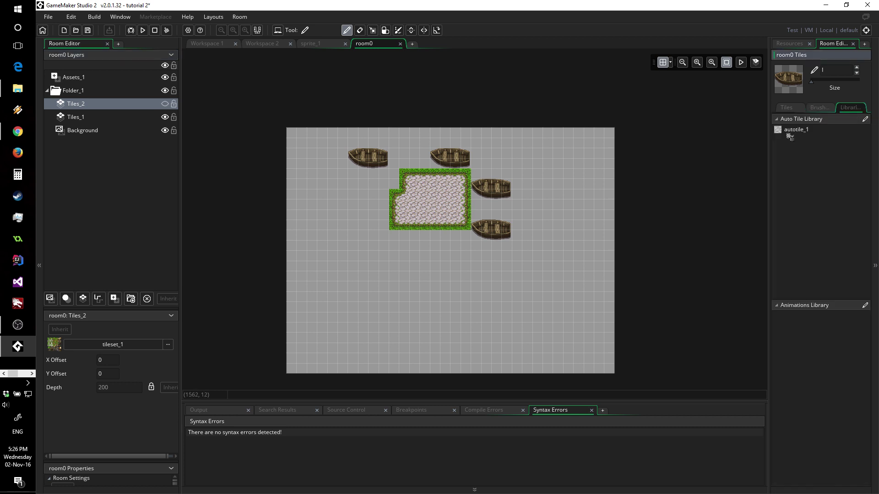
click(805, 130)
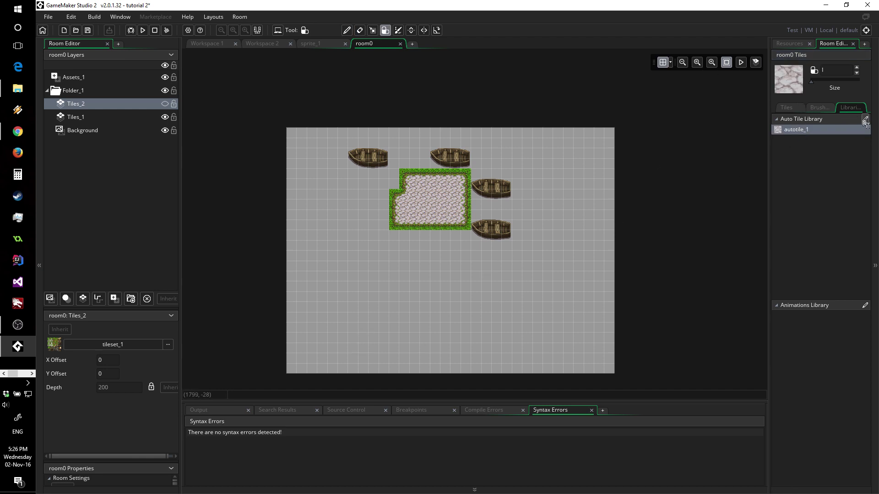
drag(812, 81, 823, 82)
click(814, 81)
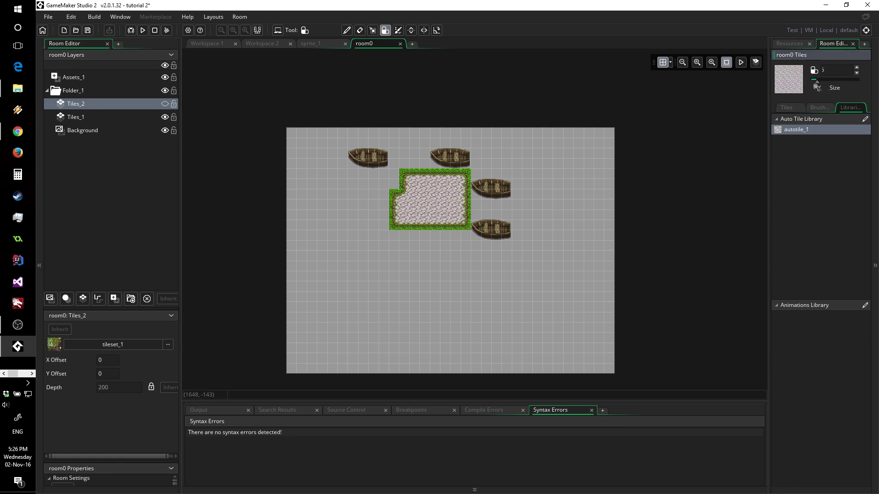
On Tiles_1, auto tile a wide stone block in the room's lower half and a narrower winding path rising from it
click(73, 117)
mouse_move(399, 303)
mouse_down()
mouse_move(407, 312)
mouse_move(467, 294)
mouse_move(550, 300)
mouse_up()
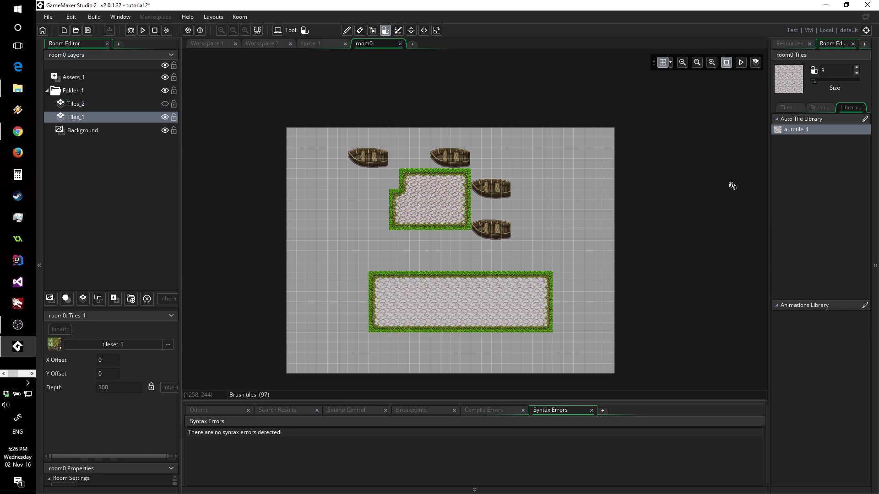
click(812, 82)
mouse_move(396, 288)
mouse_down()
mouse_move(395, 265)
mouse_move(341, 227)
mouse_move(360, 207)
mouse_move(369, 174)
mouse_move(376, 180)
mouse_up()
Make Tiles_1 the active layer with Tiles_2 hidden, and extend the stone path across the room's top and down its right side
click(70, 104)
click(164, 103)
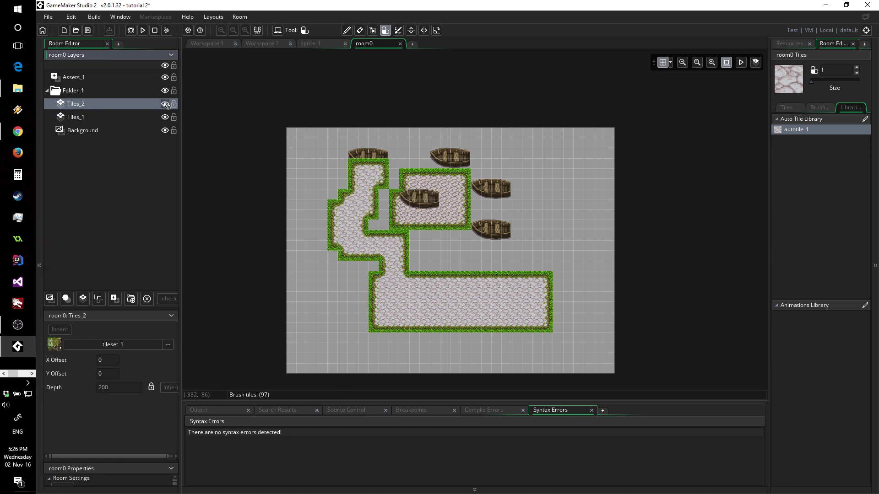
click(124, 119)
click(290, 150)
key(ctrl+z)
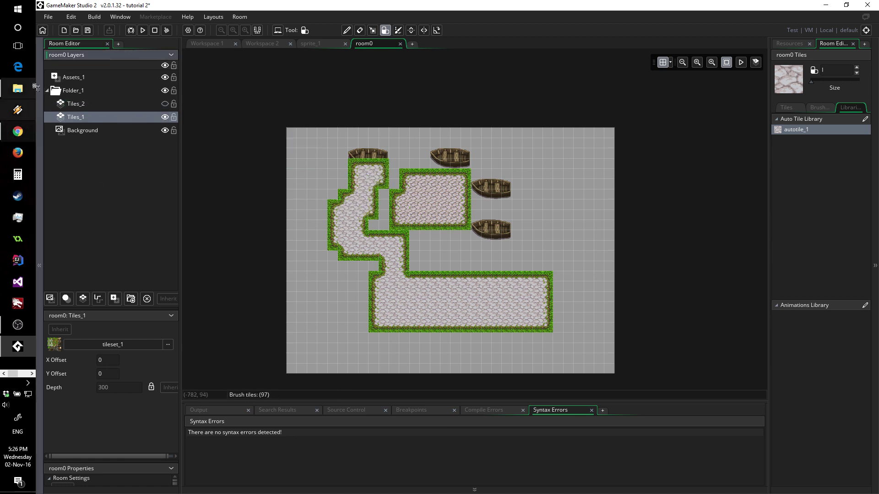
mouse_move(369, 180)
mouse_down()
mouse_move(371, 139)
mouse_move(545, 142)
mouse_move(438, 148)
mouse_move(550, 181)
mouse_move(556, 304)
mouse_up()
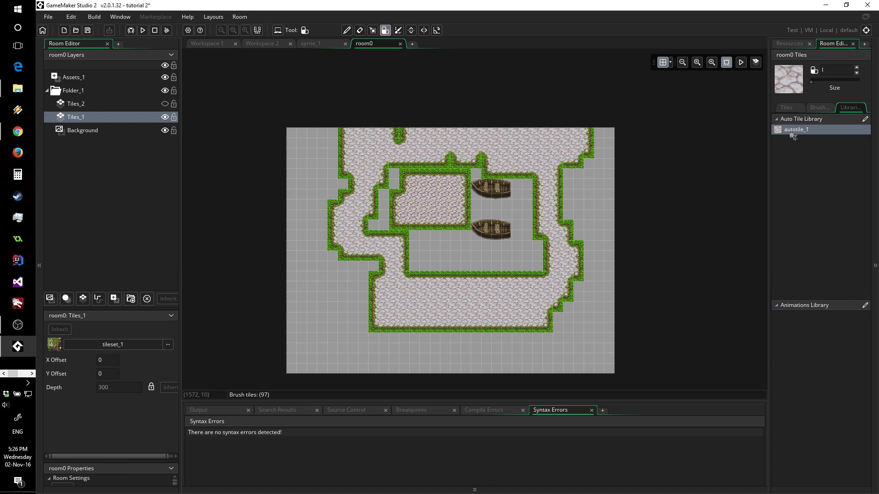
Cover the whole room on Tiles_1 with the full grass tile from the large bush, using an enlarged brush
click(813, 109)
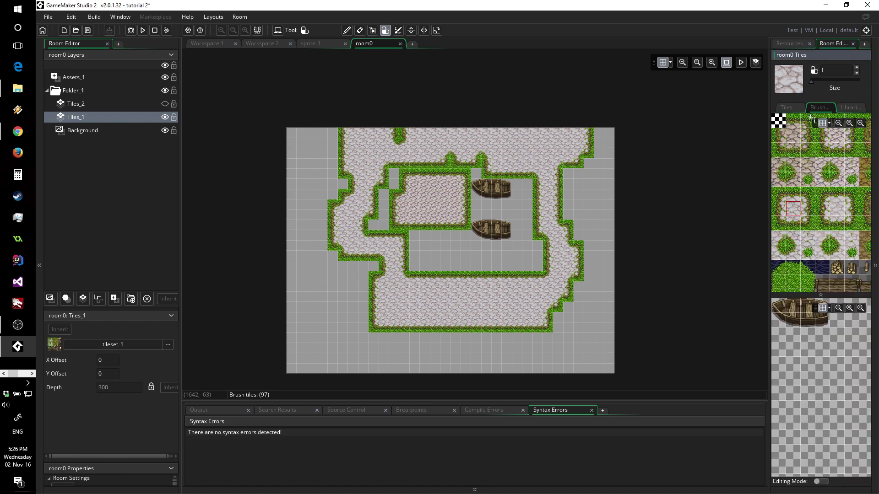
click(798, 284)
mouse_move(447, 248)
mouse_down()
mouse_move(407, 267)
mouse_move(428, 258)
mouse_move(439, 275)
mouse_move(338, 276)
mouse_move(394, 284)
mouse_up()
drag(811, 80, 842, 81)
mouse_move(486, 219)
mouse_down()
mouse_move(473, 231)
mouse_move(447, 198)
mouse_up()
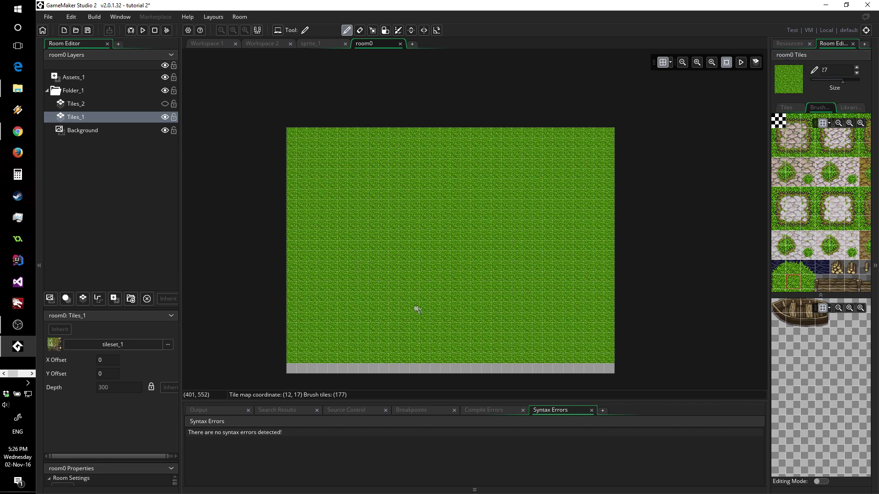
mouse_move(417, 308)
mouse_down()
mouse_move(471, 337)
mouse_move(586, 346)
mouse_up()
Paint a winding stone path over the grass with autotile_1 at the smallest brush size, starting near the room's top-left corner
click(852, 108)
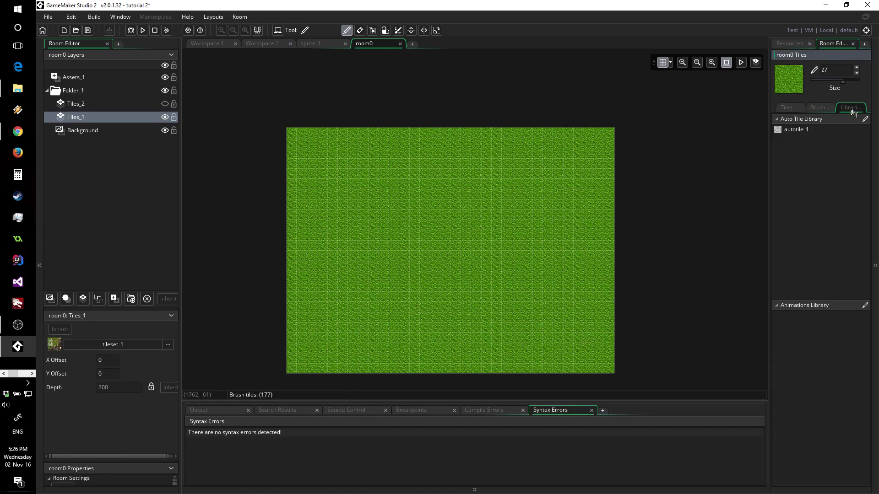
click(790, 130)
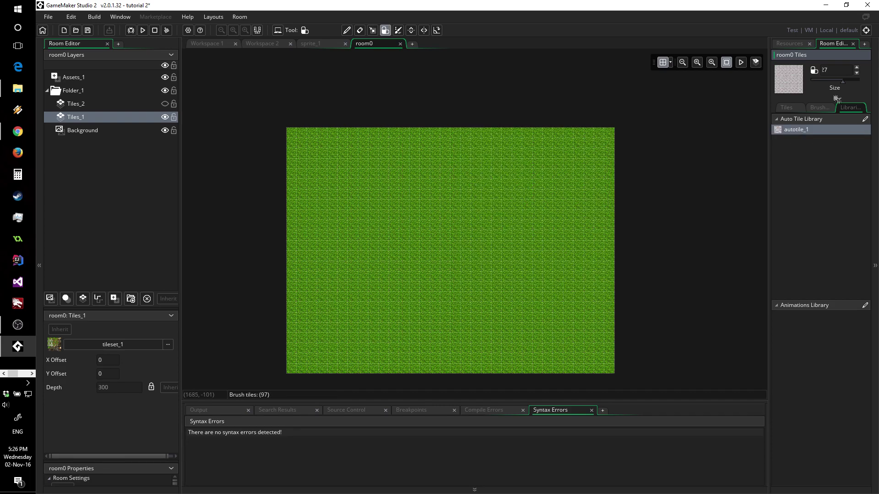
drag(845, 87, 811, 87)
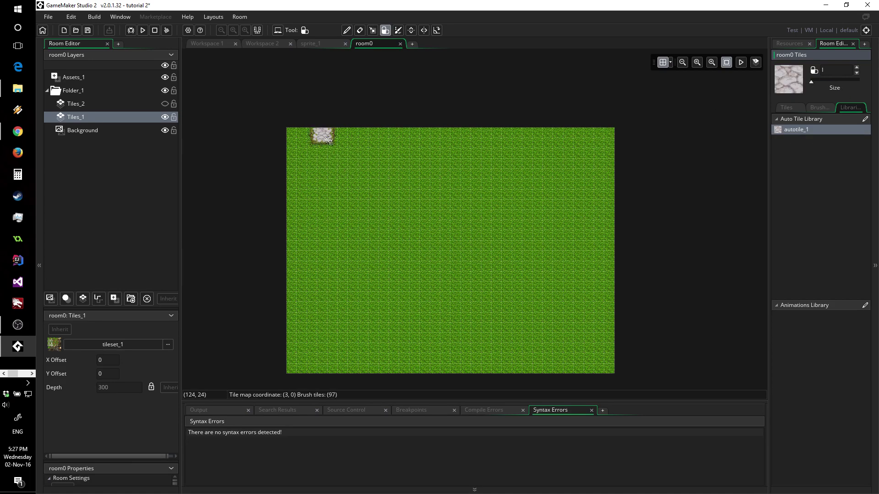
mouse_move(320, 135)
mouse_down()
mouse_move(322, 197)
mouse_move(397, 194)
mouse_move(407, 208)
mouse_move(330, 214)
mouse_move(409, 196)
mouse_move(403, 225)
mouse_move(325, 229)
mouse_move(410, 186)
mouse_move(513, 173)
mouse_move(531, 185)
mouse_move(528, 177)
mouse_up()
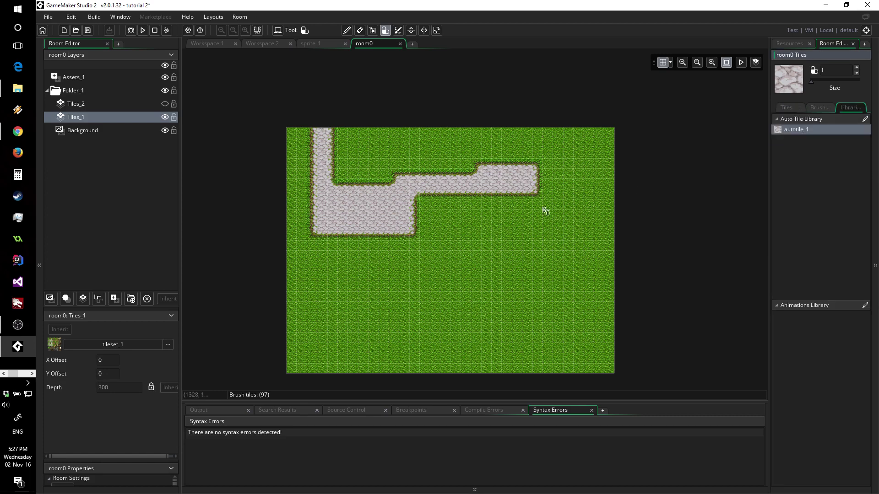
click(527, 199)
drag(527, 199, 520, 245)
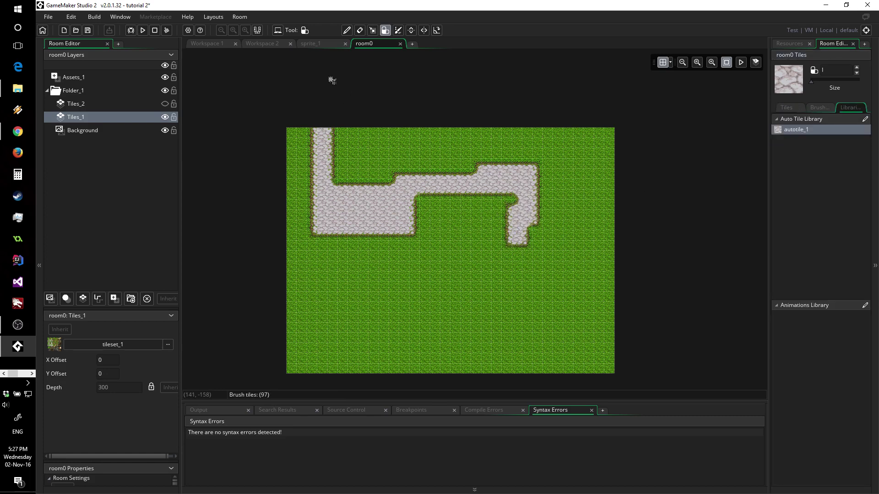
In the tile set's auto tiling editor, add another 16-tile template and fill its first slot with the dark water tile
click(219, 44)
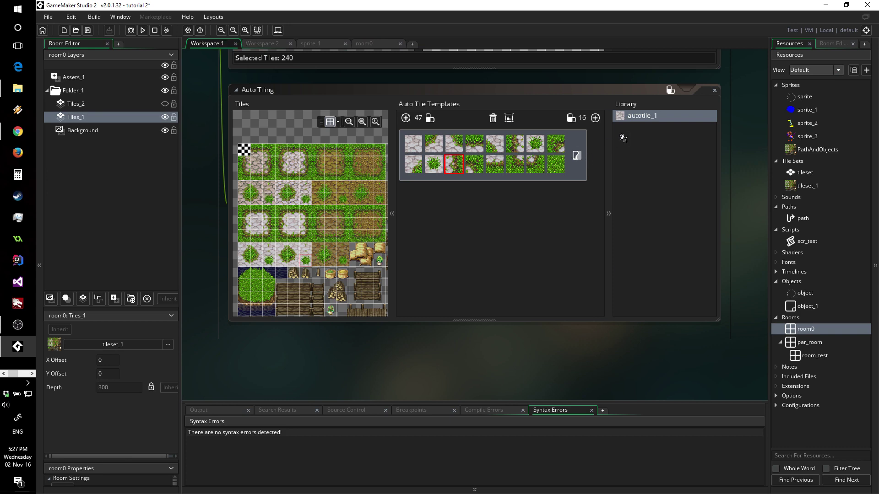
click(595, 118)
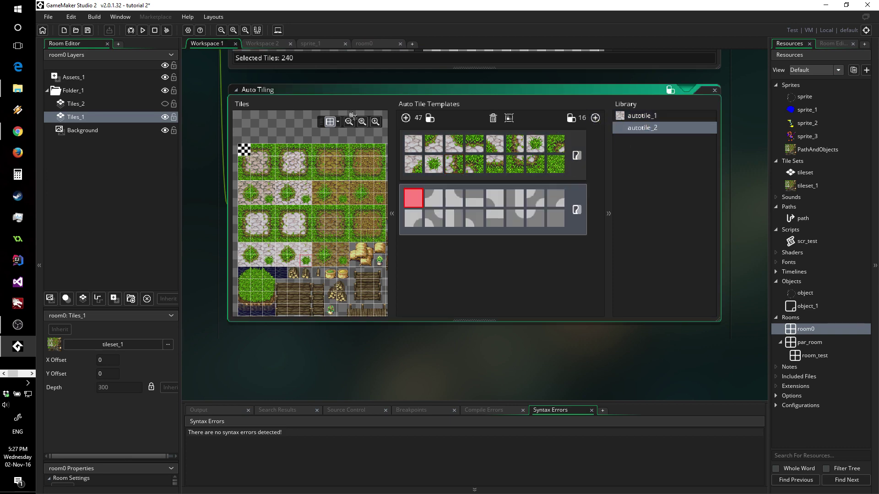
scroll(375, 249, down, 5)
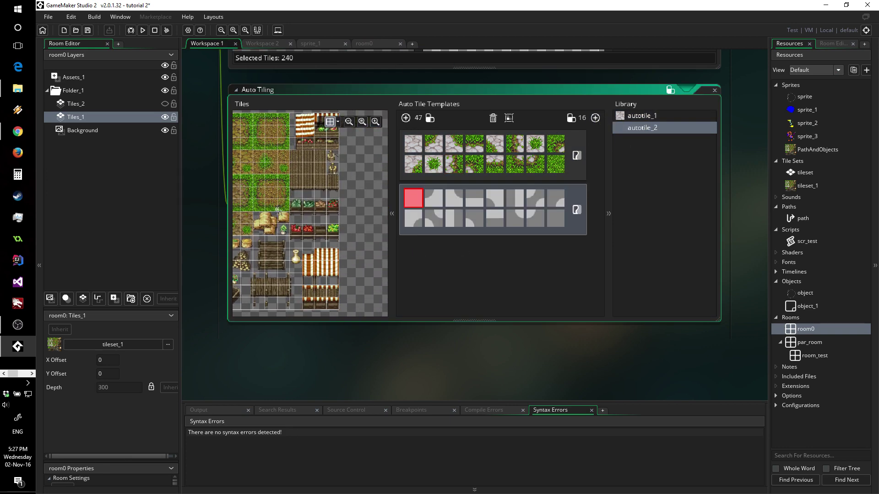
middle_drag(345, 253, 387, 275)
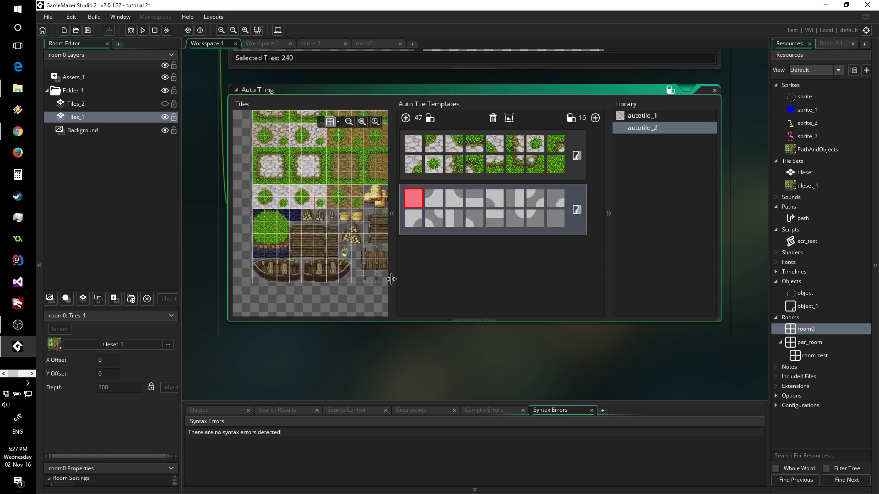
middle_drag(246, 175, 279, 70)
middle_drag(280, 139, 307, 184)
ctrl+scroll(308, 186, up, 3)
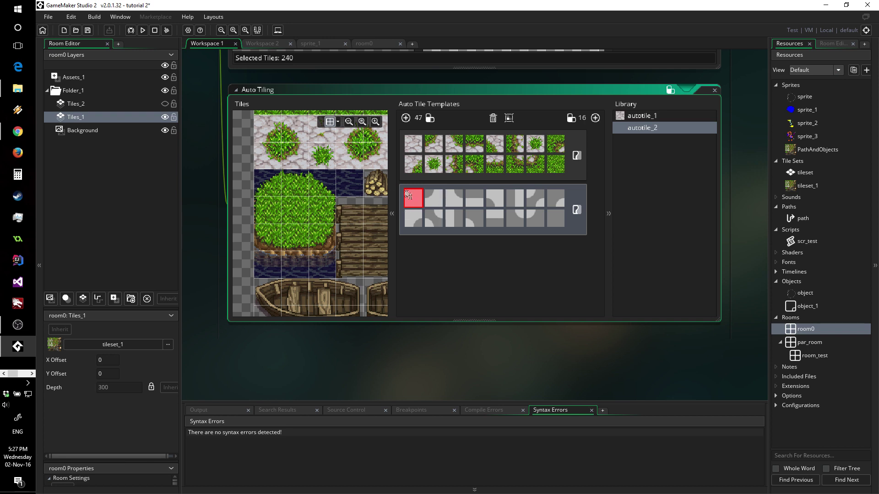
click(355, 190)
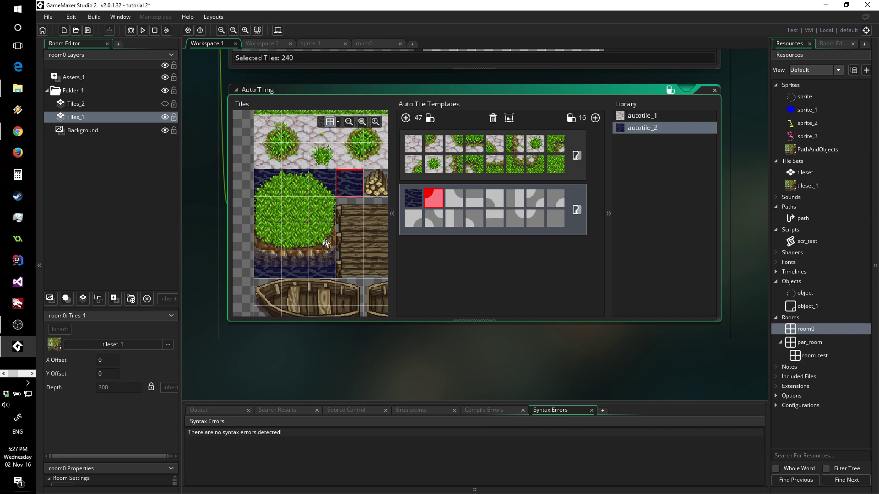
Fill the water template's second to sixth slots with the large bush's edge and corner tiles, and the seventh with the water tile
mouse_move(327, 244)
middle_down()
mouse_move(191, 227)
mouse_move(321, 229)
middle_up()
click(322, 229)
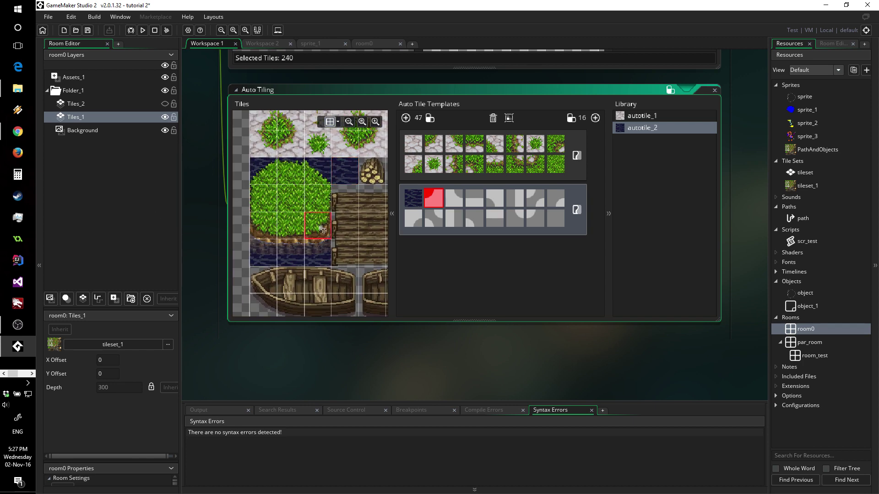
click(323, 229)
click(269, 232)
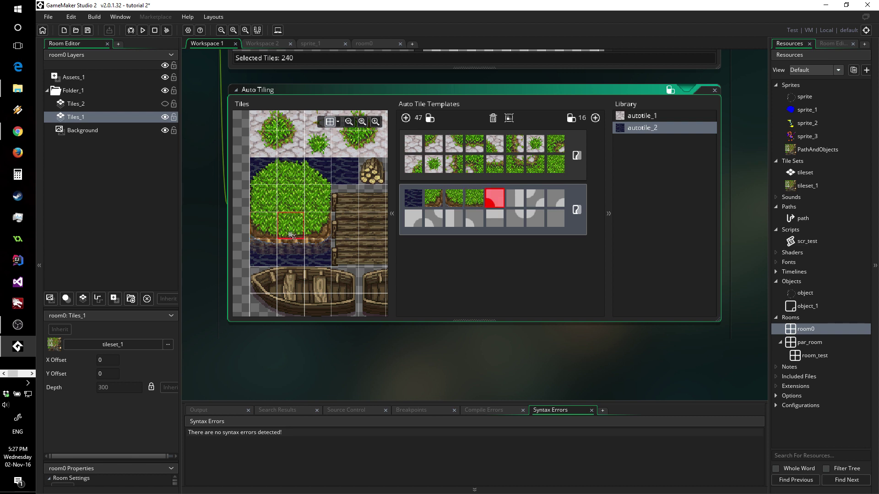
click(316, 170)
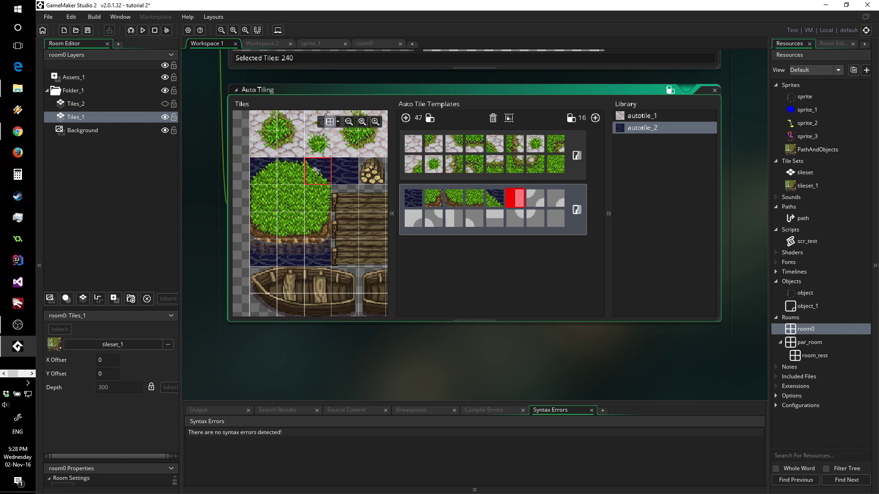
click(322, 205)
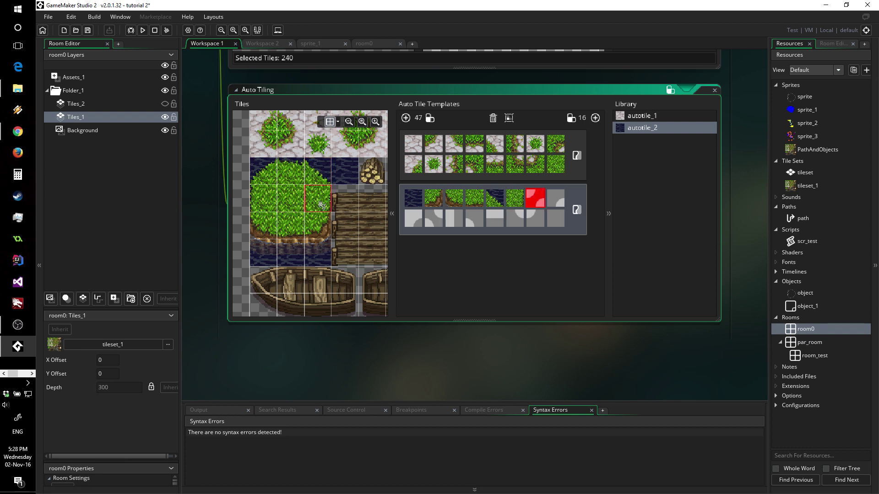
click(347, 172)
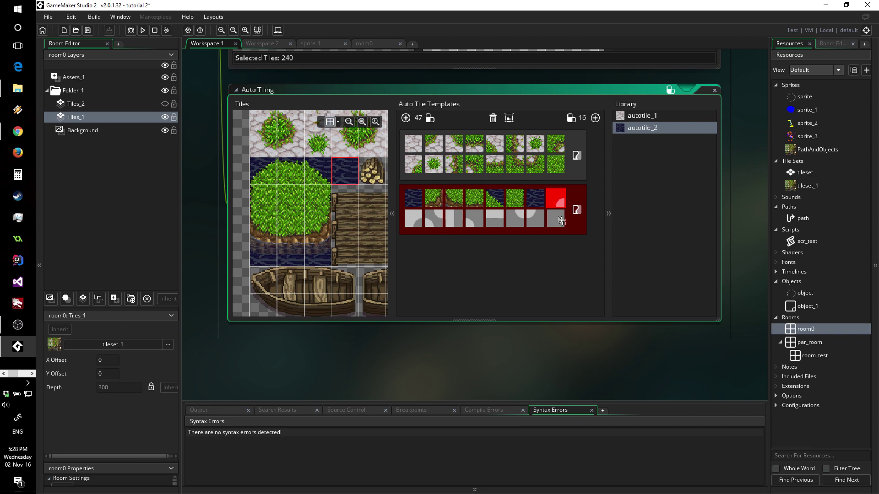
Replace the water template's seventh slot with the single upright log tile, and fill the eighth with the large bush's lower-right tile
middle_drag(322, 236, 252, 243)
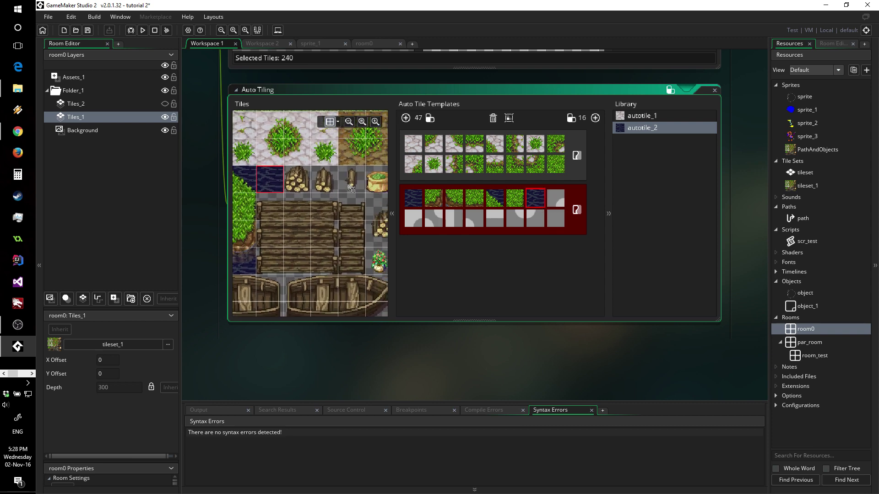
click(357, 178)
scroll(362, 176, left, 3)
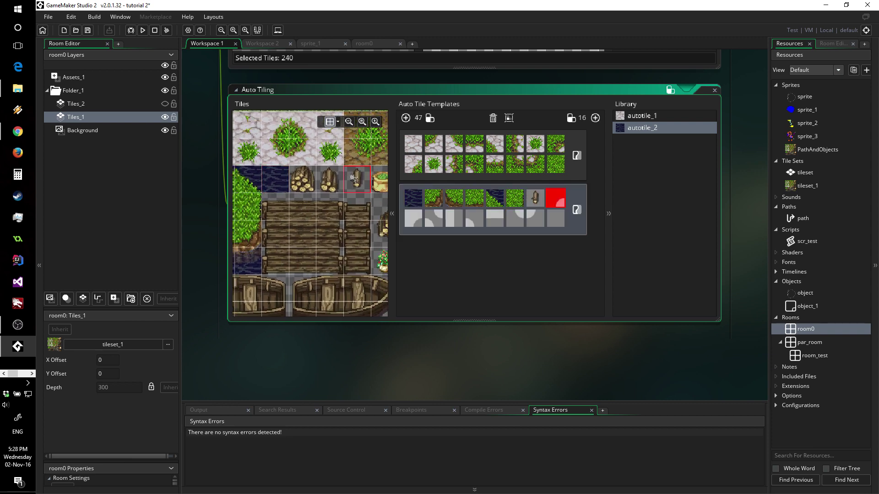
middle_drag(303, 193, 351, 189)
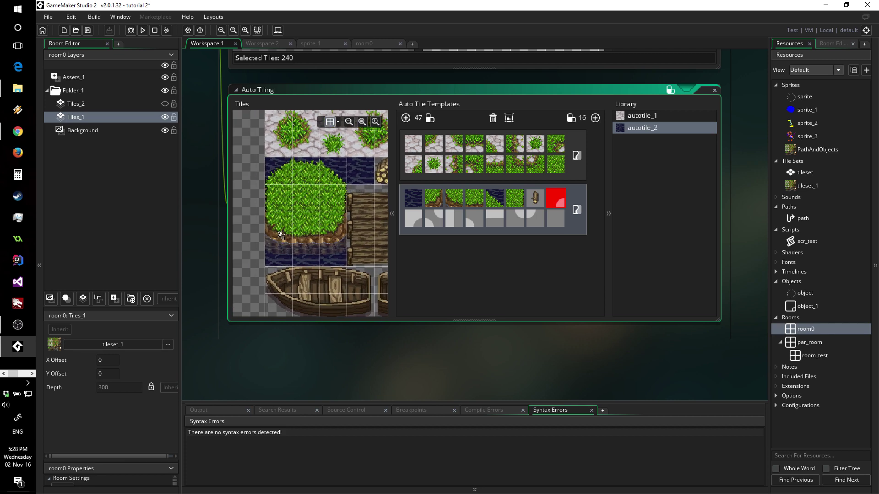
click(340, 234)
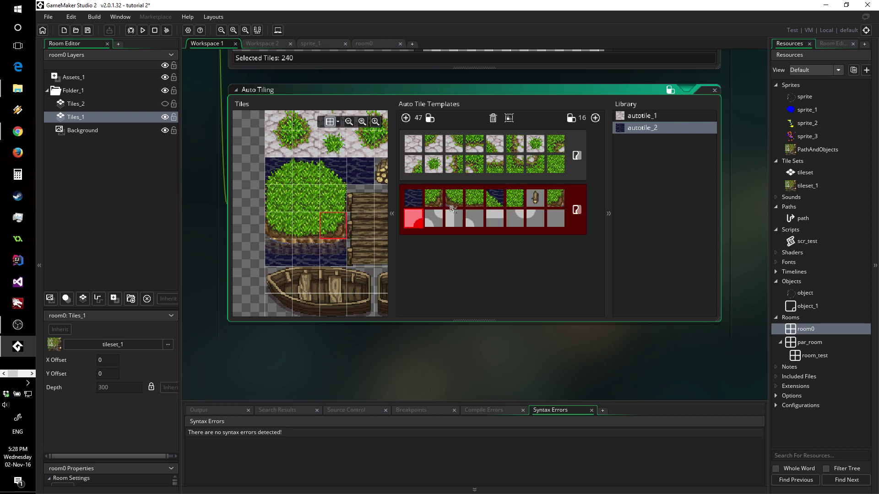
Overlay the template shapes on the auto tile slots, and delete the unfinished water auto tile
click(432, 206)
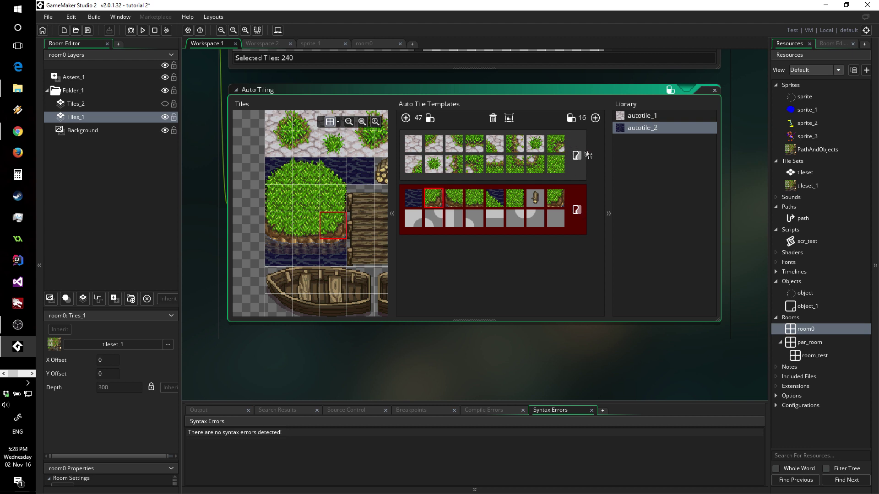
click(508, 118)
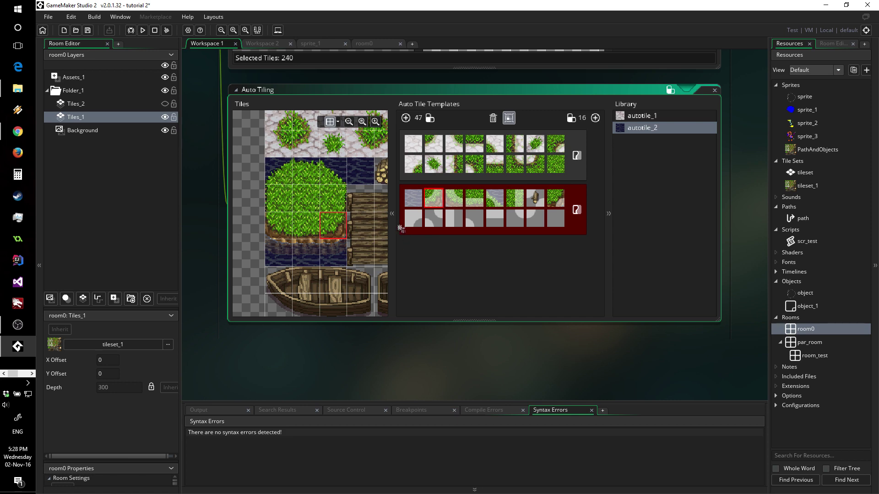
ctrl+scroll(265, 243, down, 4)
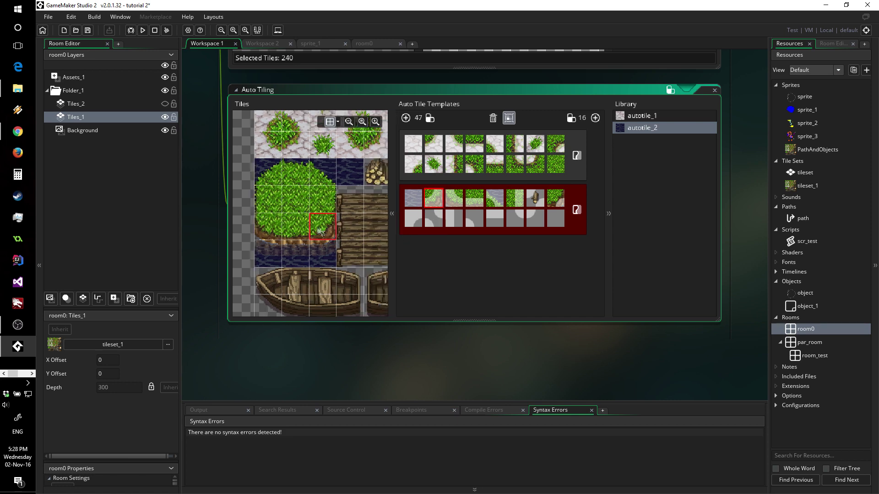
middle_drag(265, 242, 295, 236)
ctrl+scroll(296, 236, up, 3)
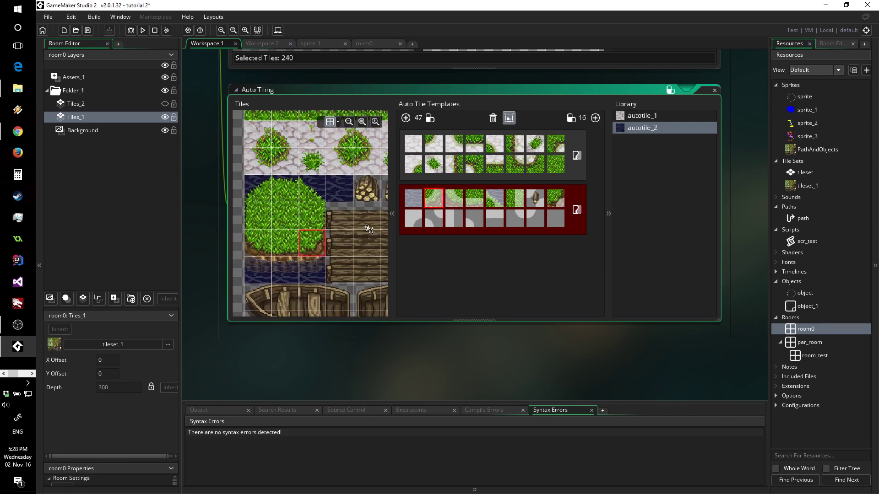
click(493, 118)
Add a new 16-tile auto tile template and fill its first slot with the plain centre tile of the brown stone path
ctrl+scroll(280, 215, down, 1)
ctrl+scroll(280, 215, down, 6)
middle_drag(302, 198, 298, 262)
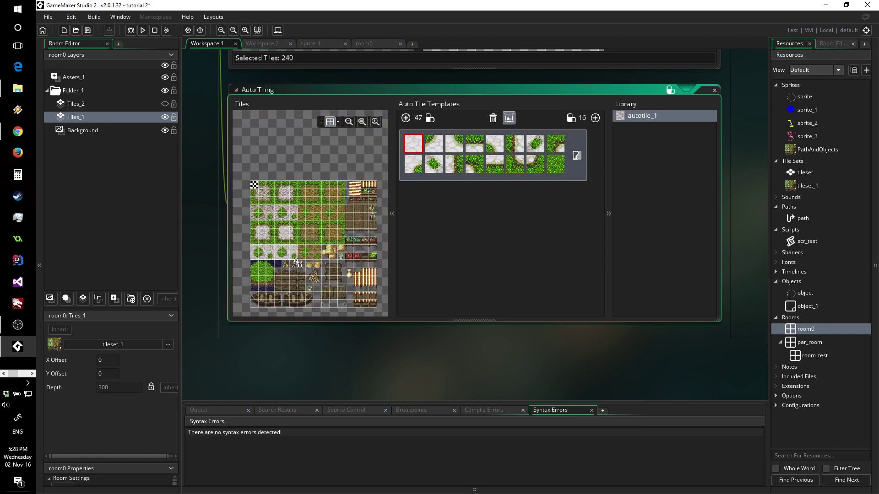
ctrl+scroll(323, 230, up, 4)
middle_drag(289, 149, 311, 208)
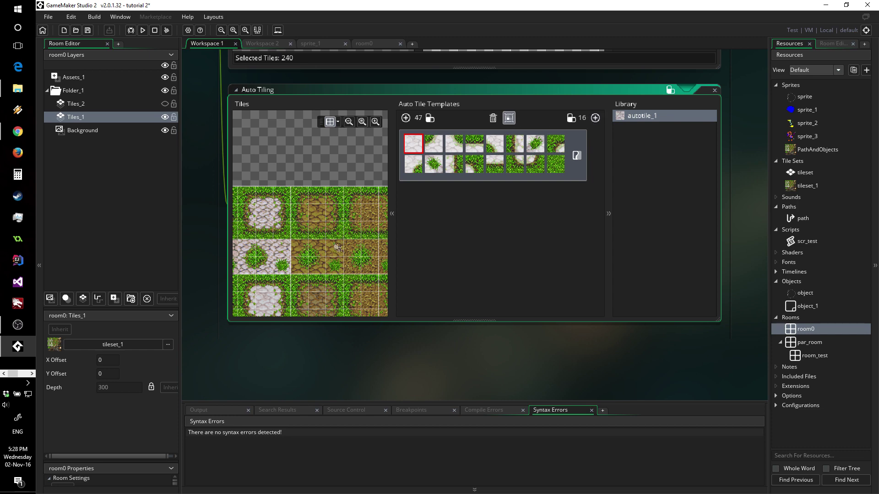
click(594, 118)
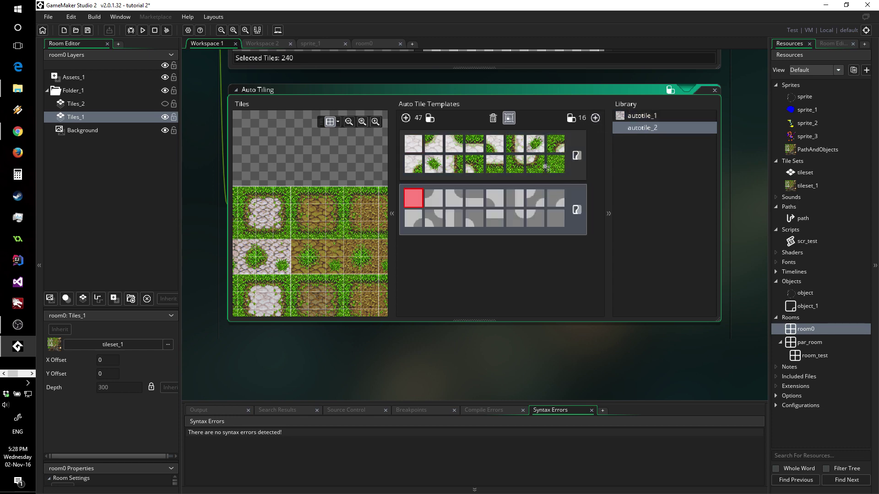
middle_drag(346, 234, 321, 198)
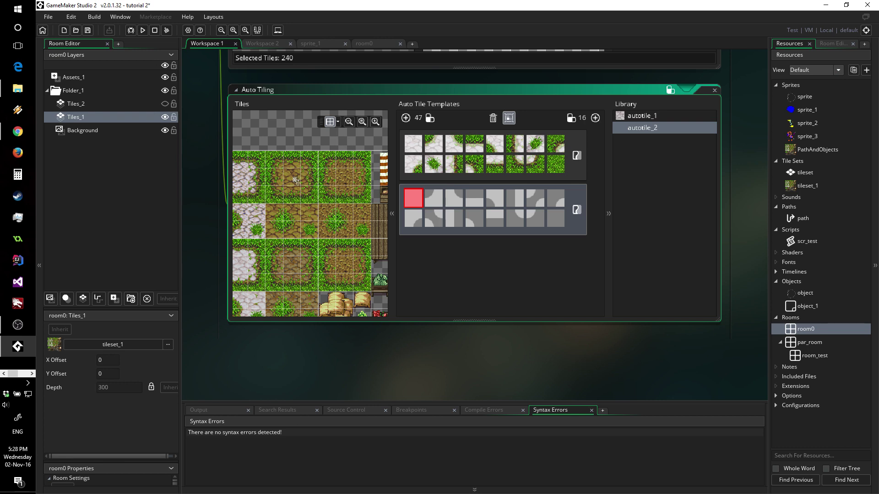
click(296, 181)
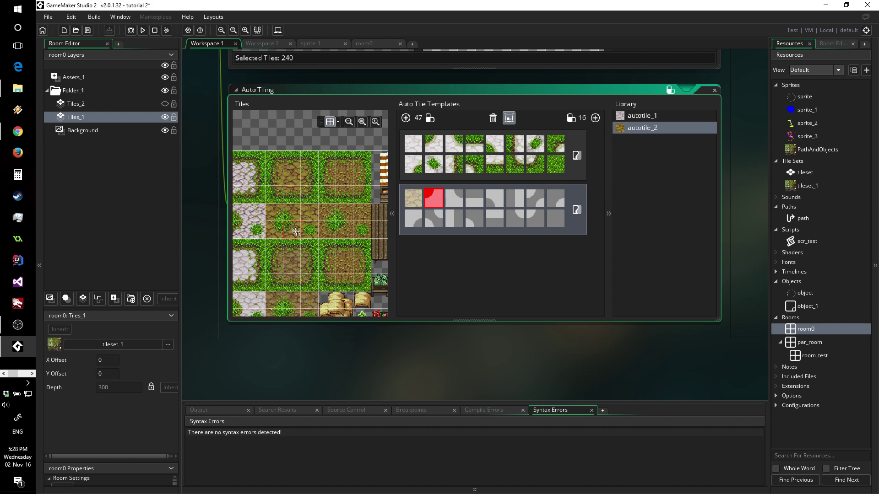
Fill the brown path template's second to sixth slots with tiles grassed at upper-left corner, upper-right corner, top edge, lower-left corner and left edge
click(296, 232)
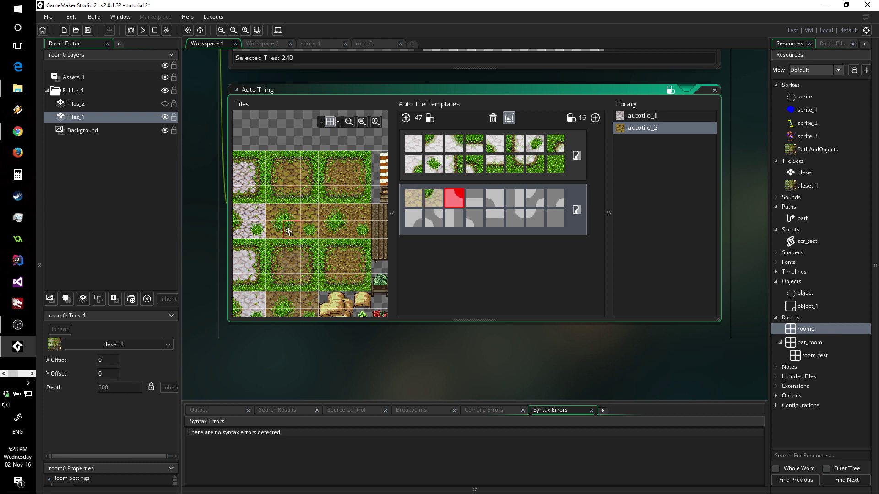
click(269, 232)
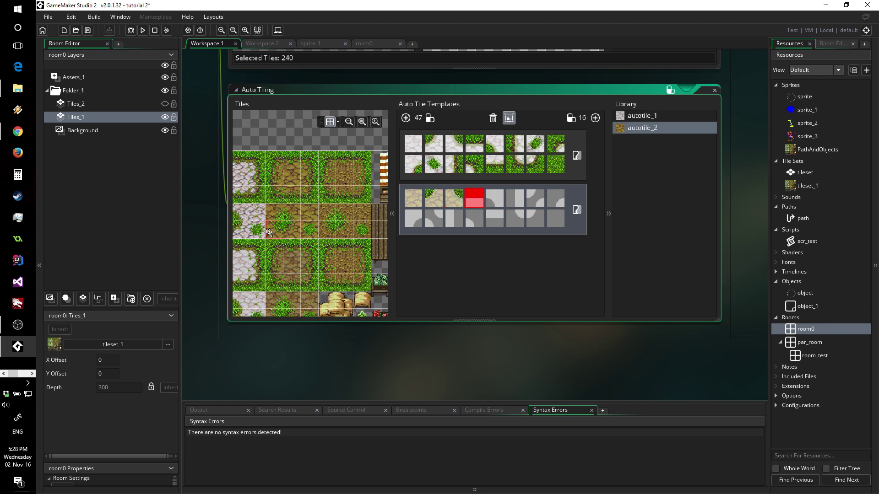
click(293, 167)
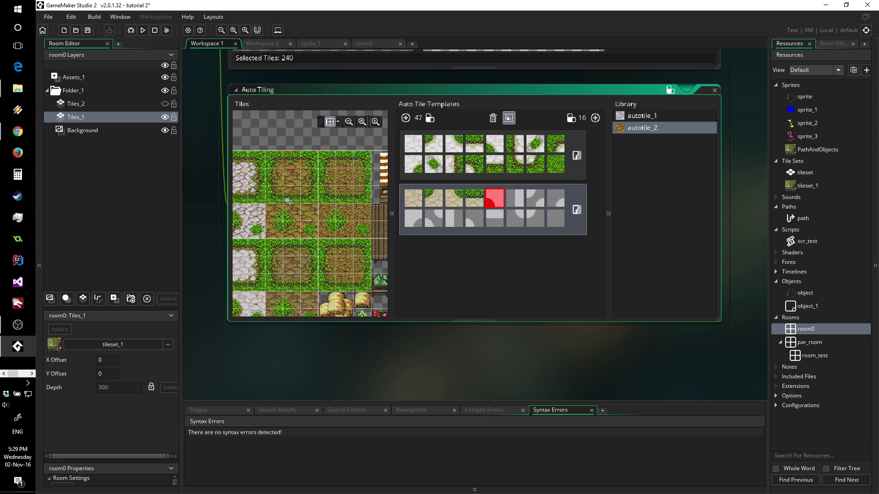
click(296, 215)
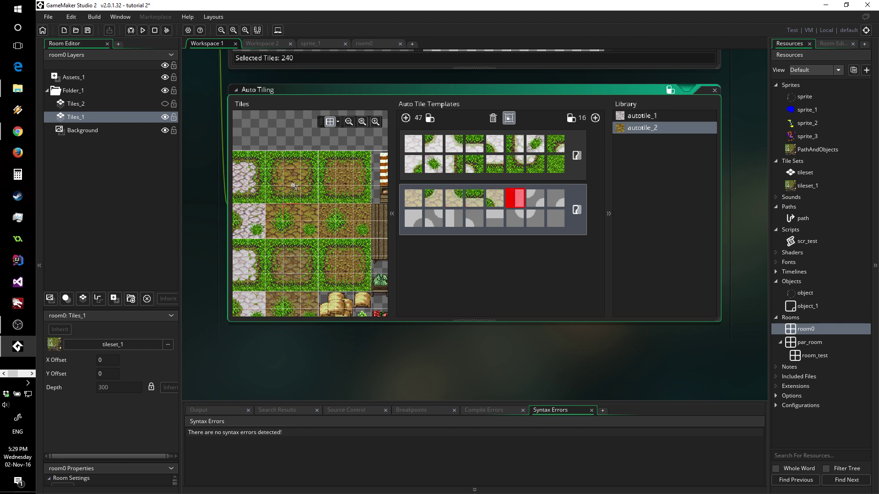
click(278, 184)
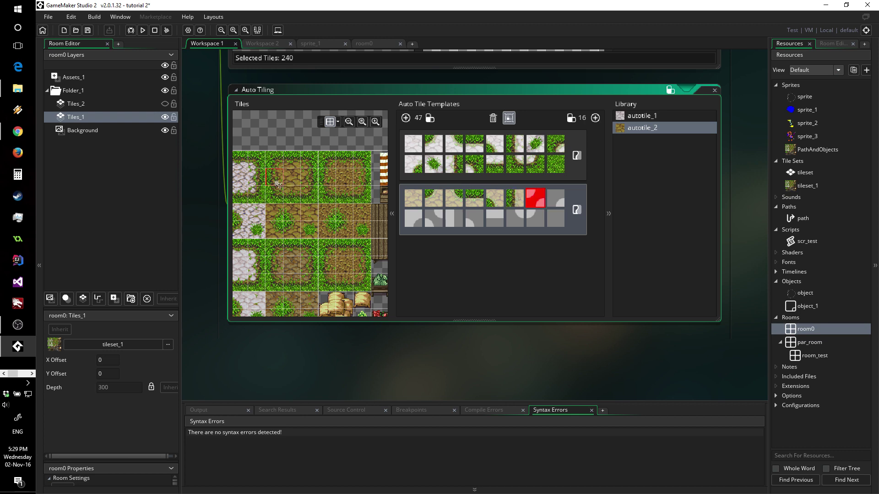
Fill the brown path template's seventh to eleventh slots with a small bush, upper-left border corner, lower-right grass corner, second small bush and right edge
click(310, 231)
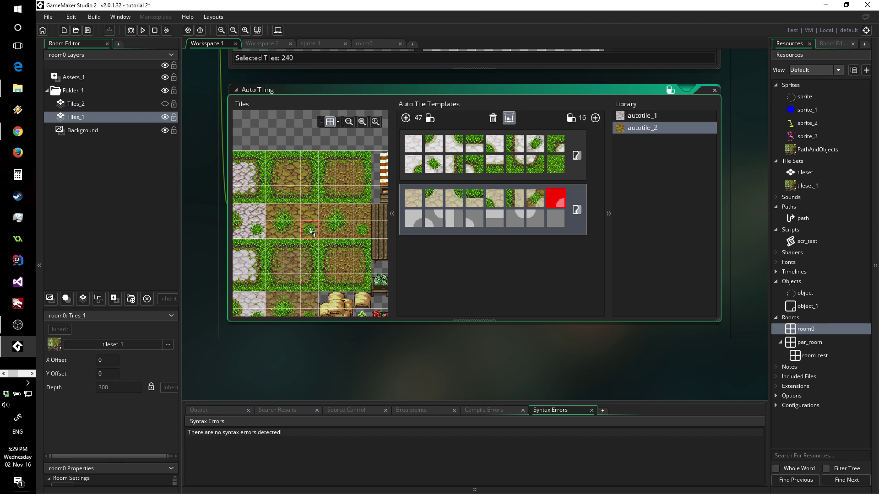
click(278, 166)
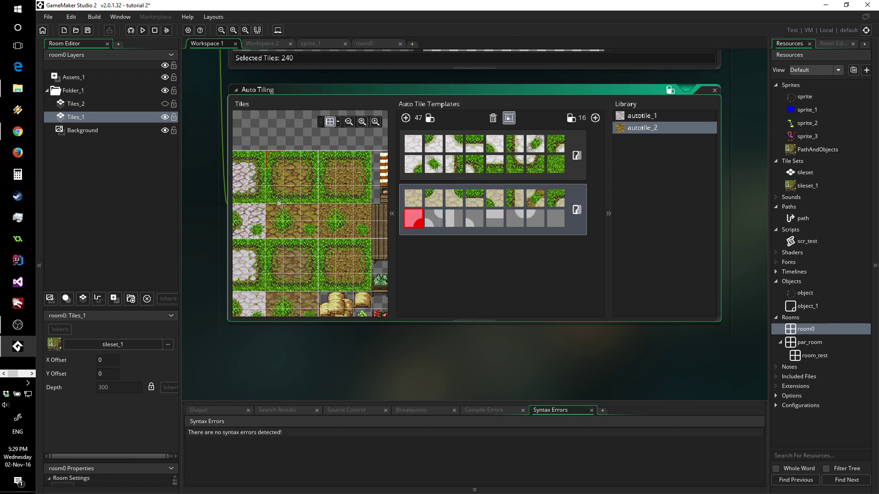
click(280, 215)
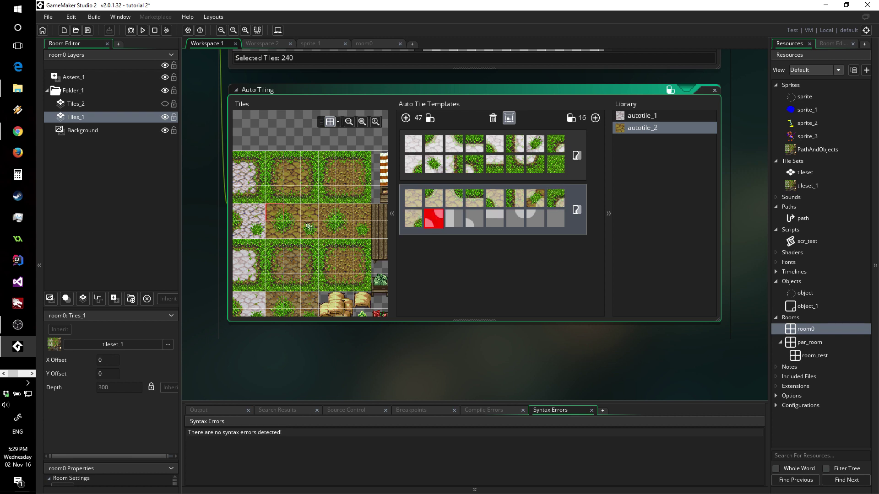
click(363, 231)
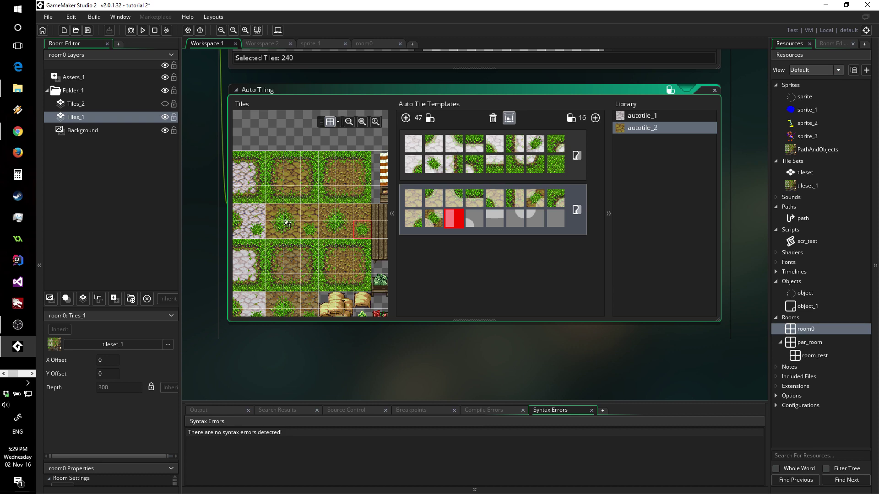
ctrl+scroll(287, 221, up, 1)
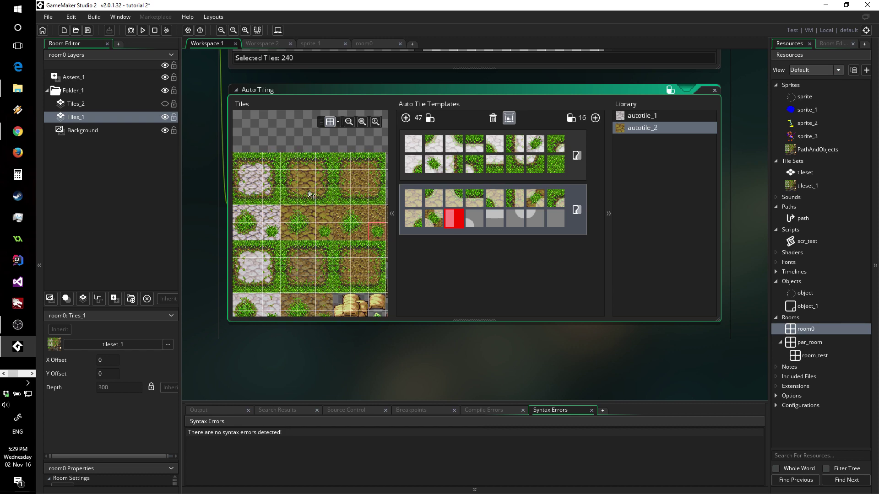
click(327, 183)
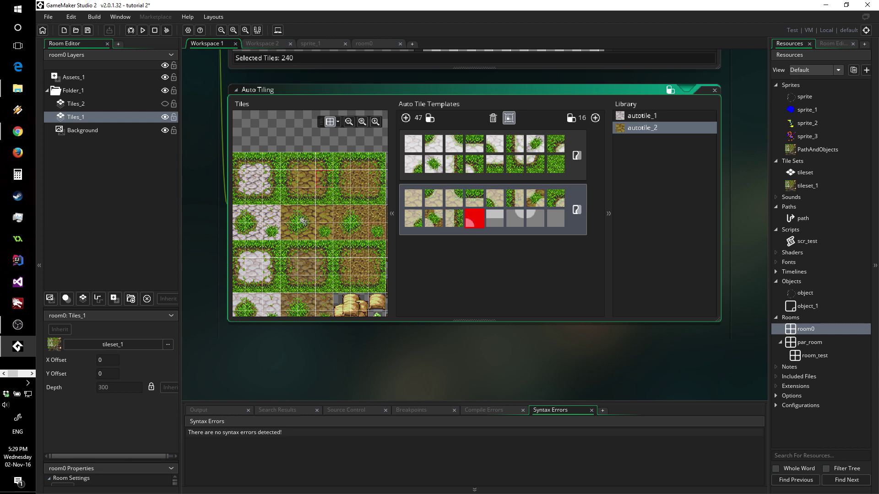
Fill the brown path template's twelfth to sixteenth slots with upper-right border corner, bottom edge, lower-left corner, lower-right corner and plain grass
click(324, 165)
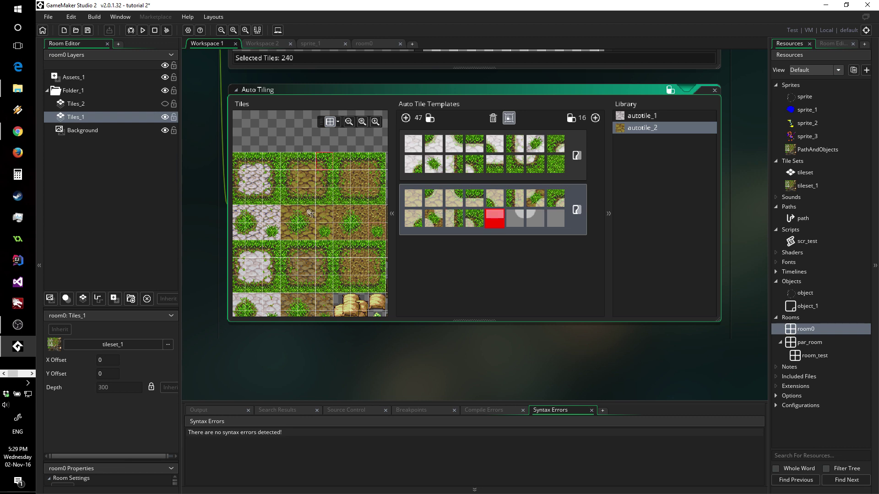
click(307, 200)
click(296, 198)
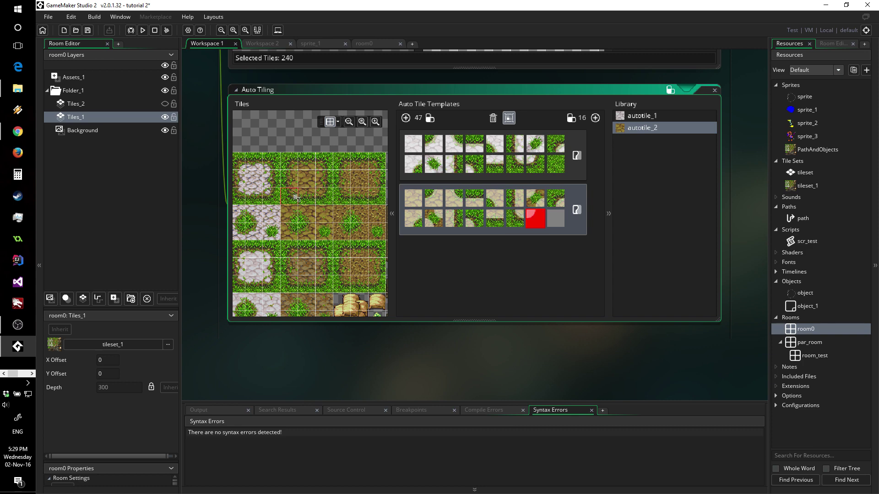
click(323, 196)
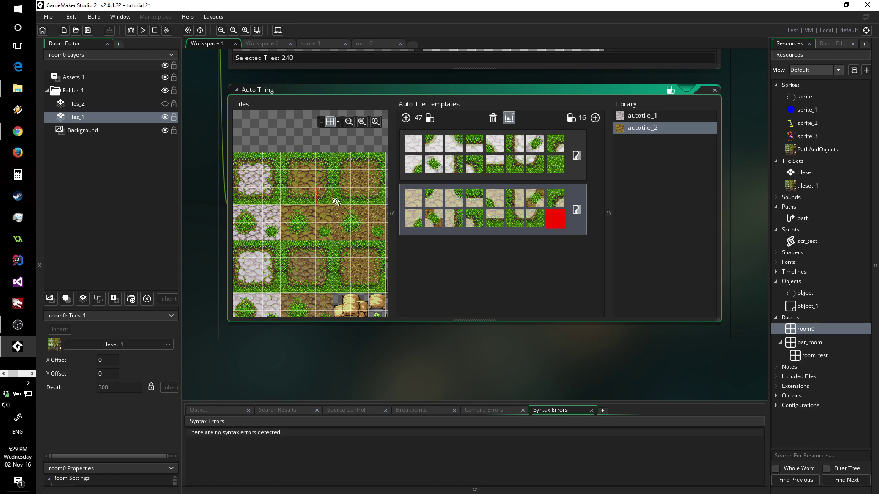
scroll(324, 215, down, 5)
click(328, 290)
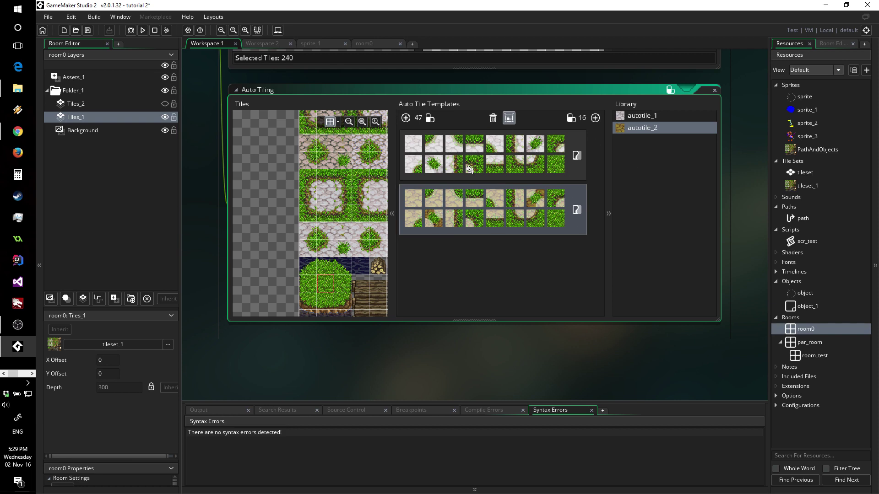
Open room0 and paint a winding brown path with autotile_2 from the lower middle to the white path's lower end, undoing the last stroke
click(784, 292)
double_click(798, 332)
scroll(488, 222, down, 2)
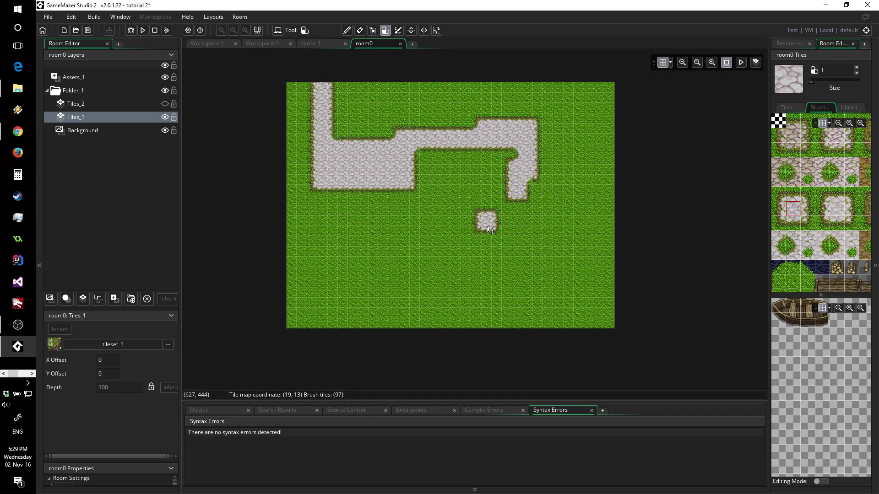
click(849, 107)
click(797, 140)
mouse_move(384, 271)
mouse_down()
mouse_move(468, 252)
mouse_move(472, 202)
mouse_move(489, 186)
mouse_move(507, 197)
mouse_up()
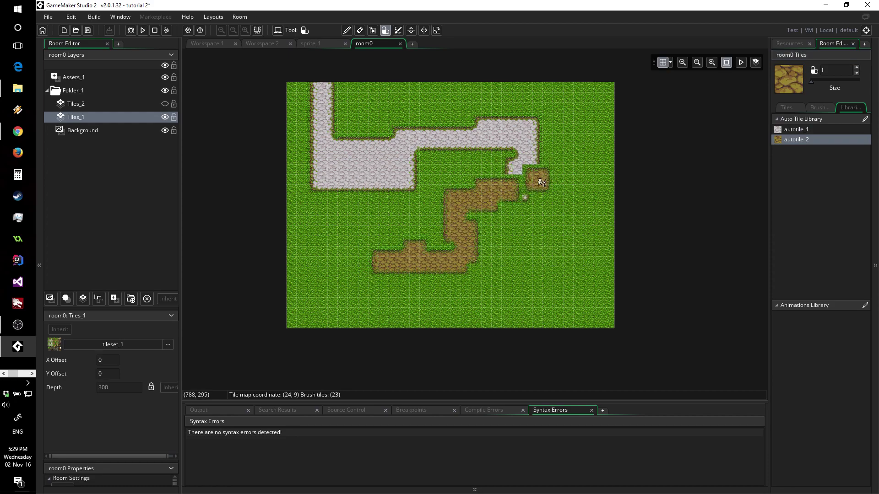
ctrl+scroll(542, 182, up, 4)
key(ctrl+z)
Paint plain pinkish stone tiles over the brown path's end where it meets the white path
click(787, 108)
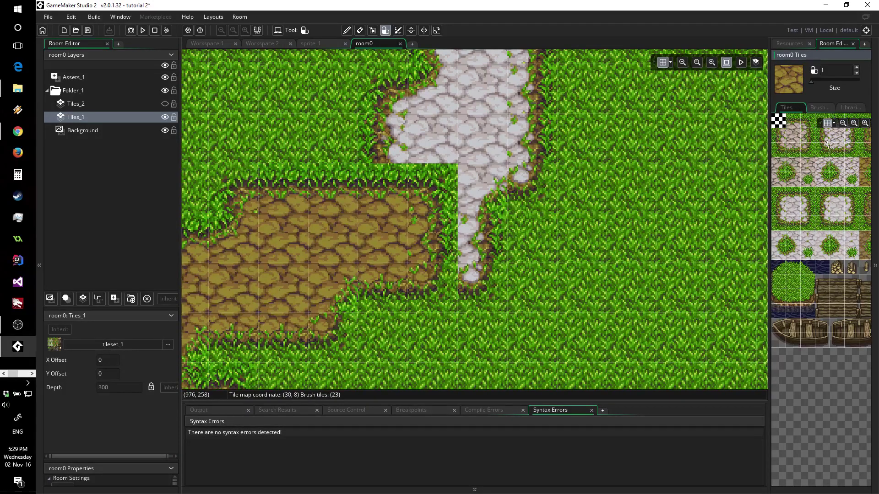
click(798, 141)
mouse_move(417, 187)
mouse_down()
mouse_move(390, 196)
mouse_move(442, 242)
mouse_move(401, 247)
mouse_move(427, 273)
mouse_up()
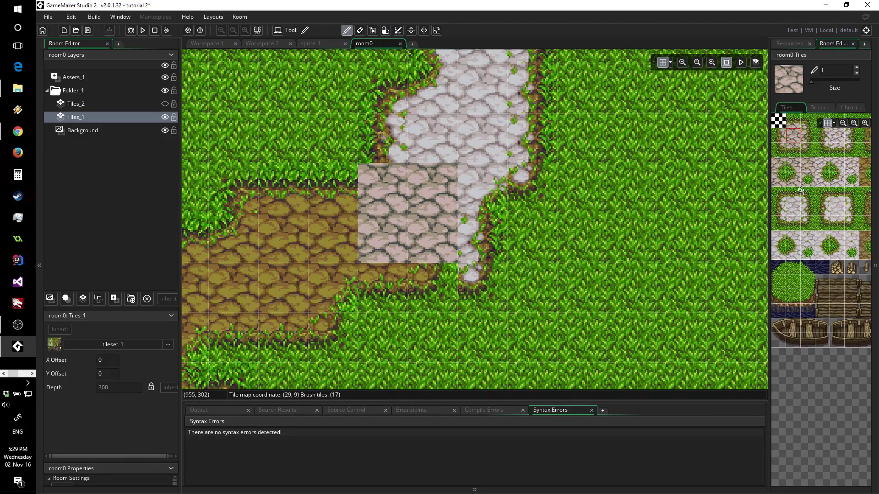
Cover the junction of the two paths with plain white stone tiles and finish its lower side with white bottom-edge tiles
click(836, 139)
mouse_move(427, 191)
mouse_down()
mouse_move(378, 209)
mouse_move(455, 243)
mouse_up()
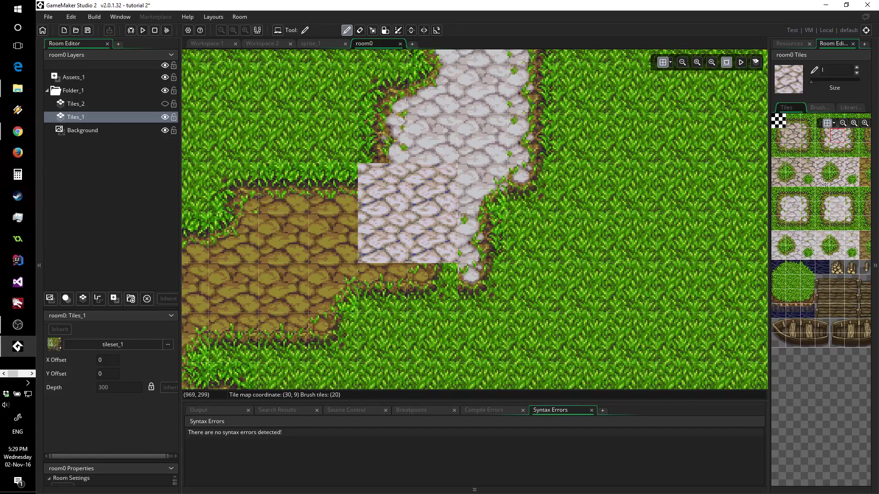
middle_drag(844, 168, 785, 193)
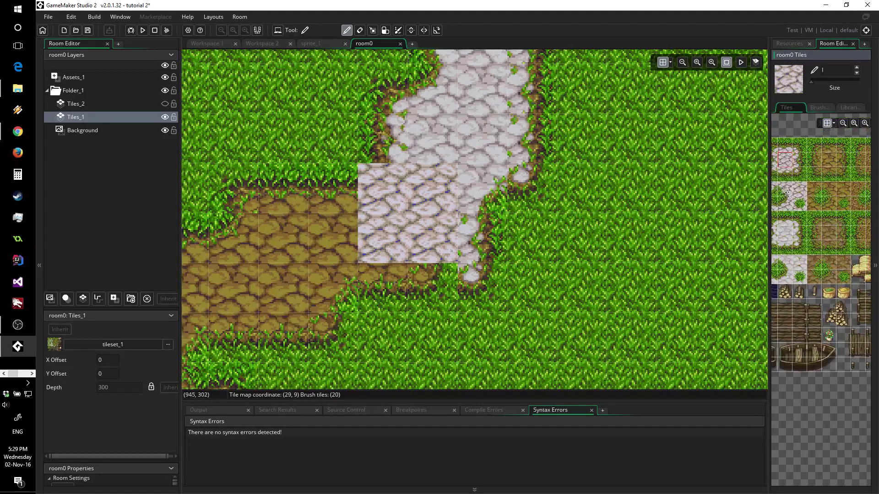
click(785, 205)
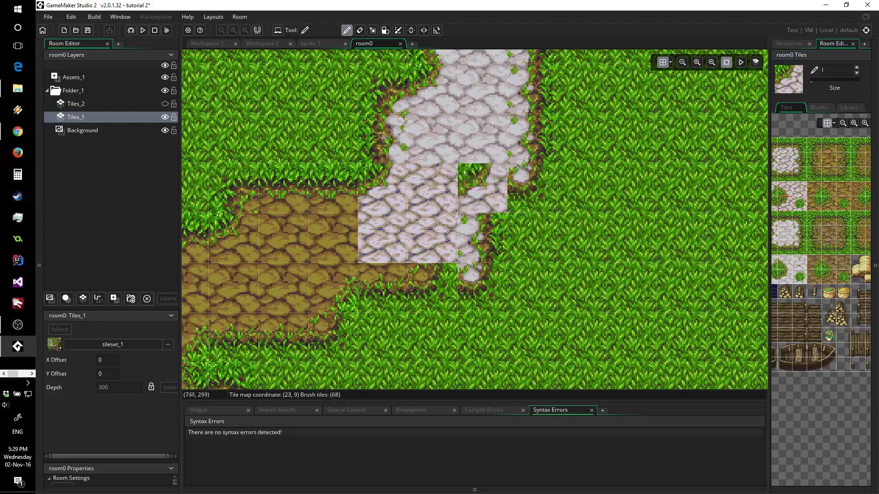
ctrl+scroll(459, 177, down, 2)
ctrl+scroll(462, 164, up, 2)
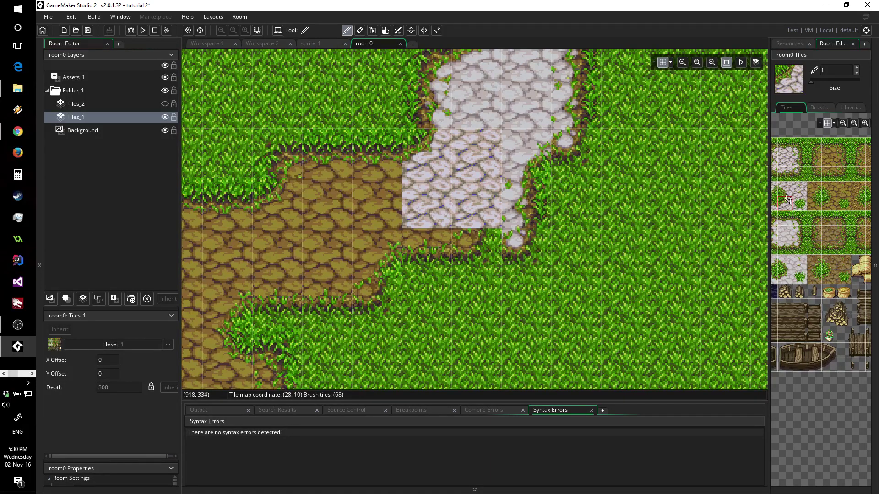
click(785, 174)
click(472, 249)
click(409, 246)
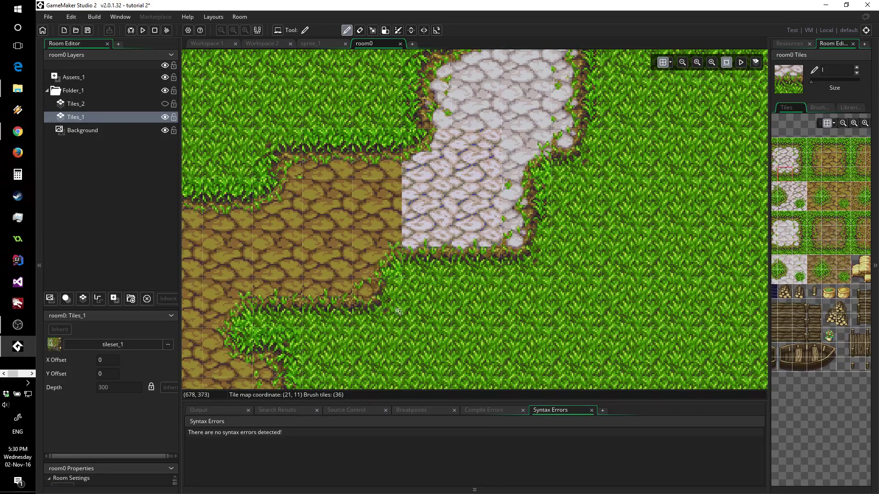
Try placing the boat brush on the grass of the Tiles_1 layer, and undo the placement
ctrl+scroll(398, 312, down, 5)
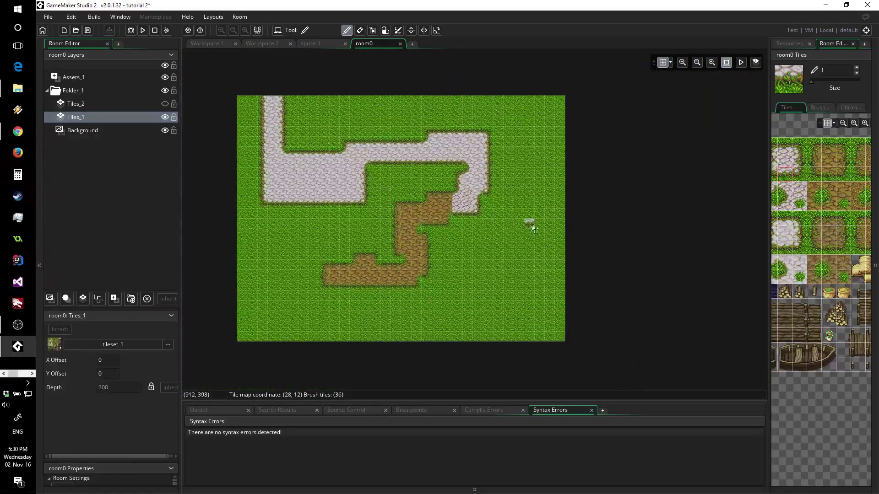
click(828, 109)
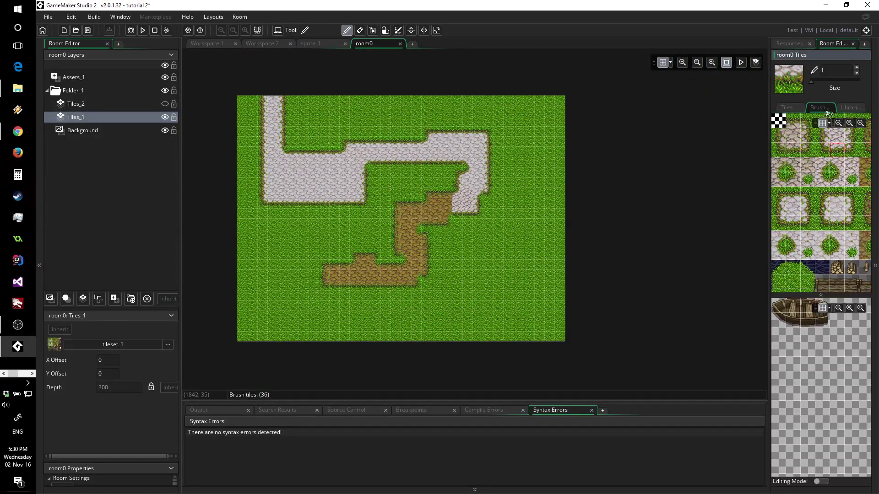
click(802, 323)
click(522, 273)
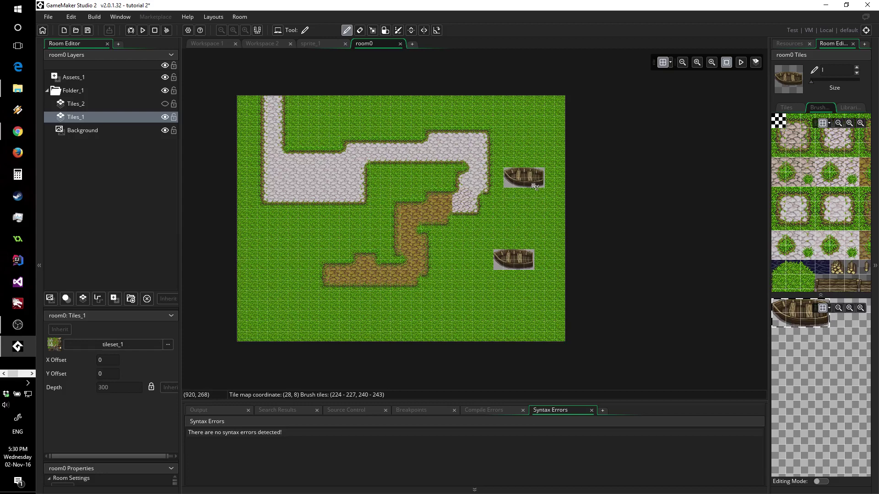
key(ctrl+z)
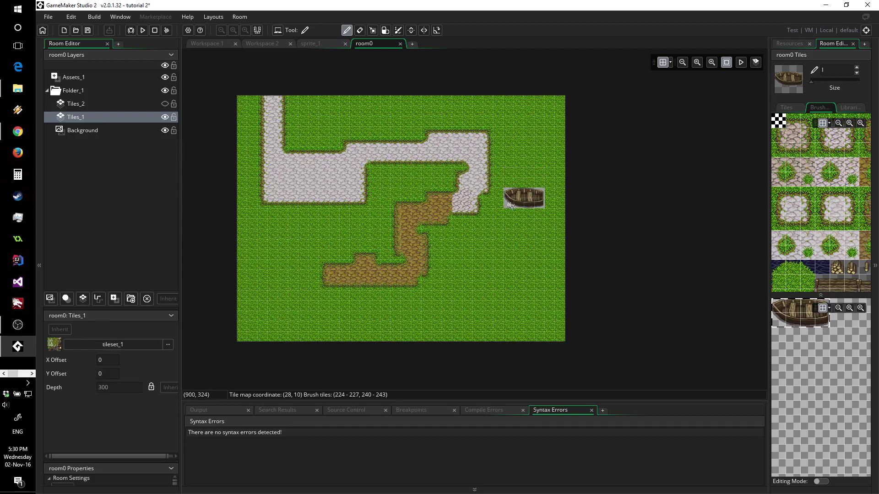
Show the Tiles_2 layer and place the boat brush on it over the brown path's lower-left end
click(165, 103)
click(139, 104)
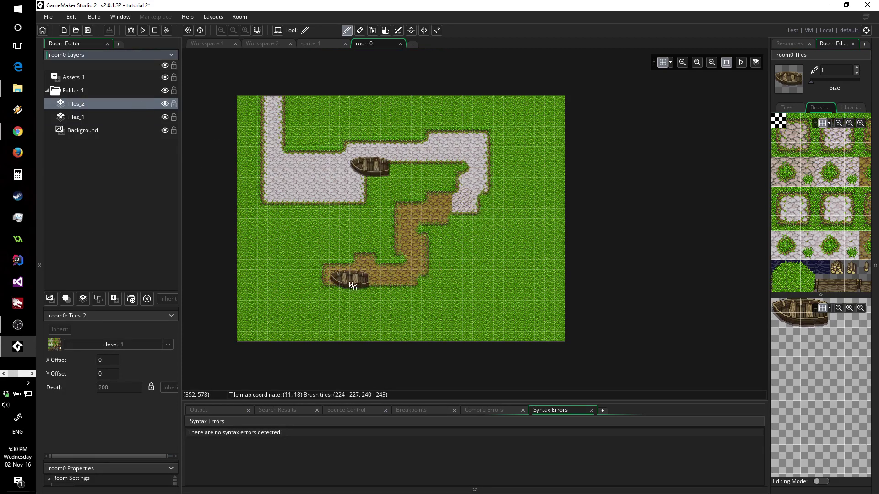
click(352, 286)
scroll(799, 215, down, 10)
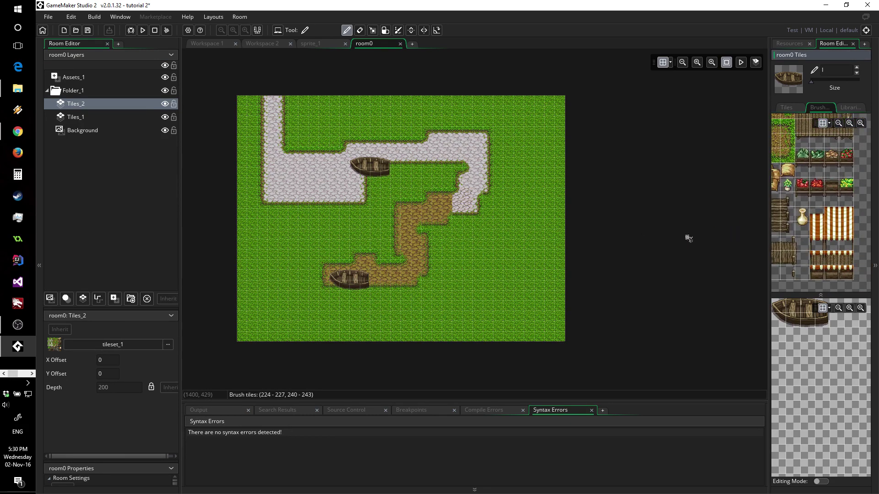
On the Tiles_1 layer, extend the white path with autotile_1 to the room's upper-right corner, with a short branch pointing down
click(109, 117)
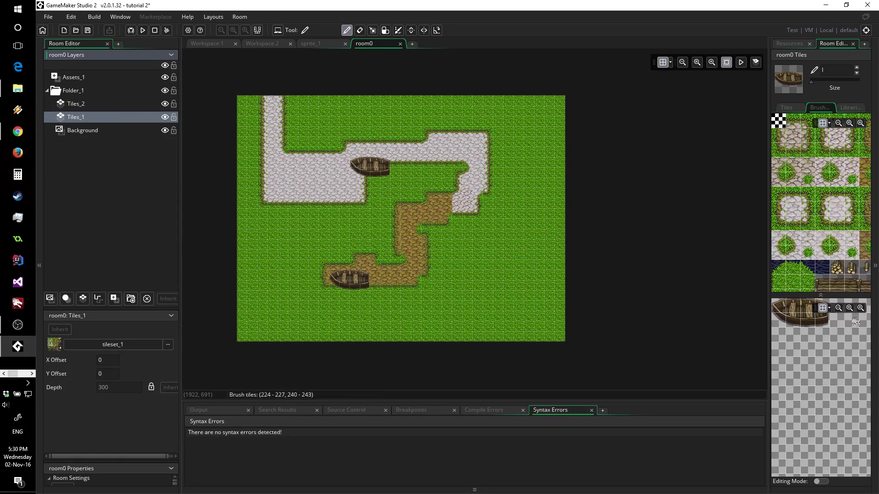
click(791, 140)
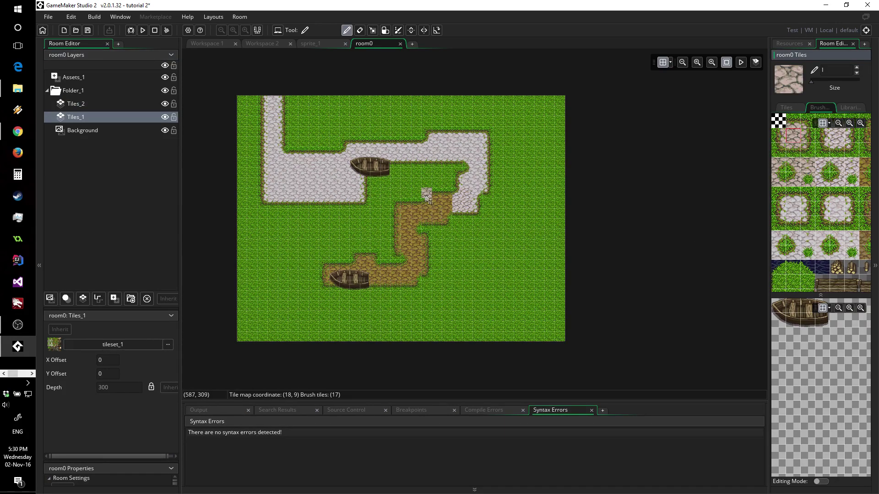
click(786, 107)
click(848, 108)
click(796, 130)
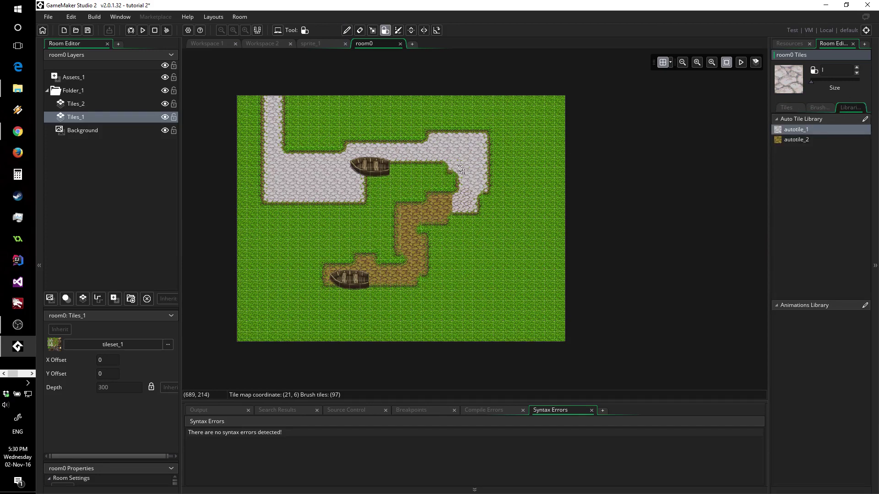
mouse_move(458, 169)
mouse_down()
mouse_move(525, 135)
mouse_move(549, 103)
mouse_move(529, 177)
mouse_up()
Enlarge the autotile_1 brush and stamp a square white stone area on the grass in the room's lower-right part
click(813, 82)
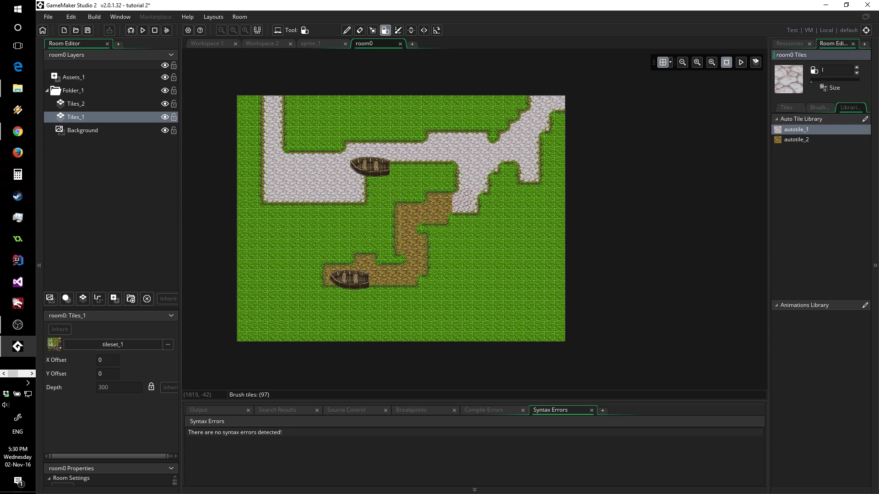
drag(812, 81, 820, 83)
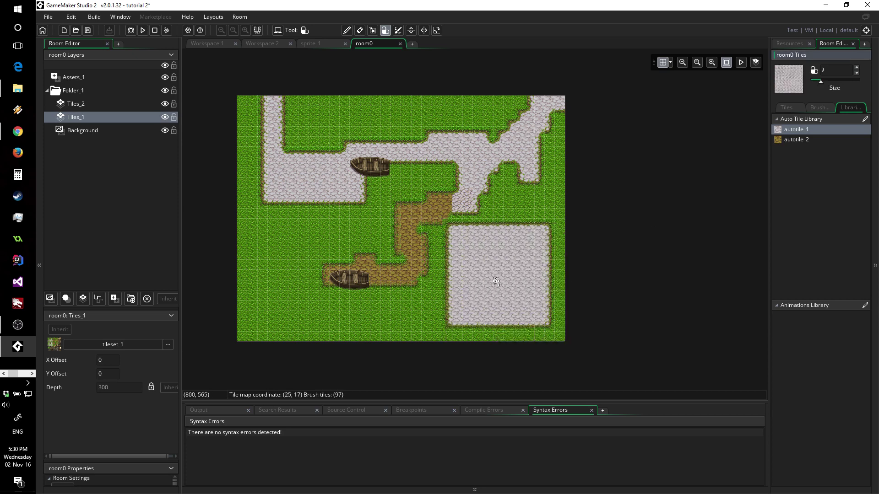
key(ctrl+z)
drag(819, 82, 818, 86)
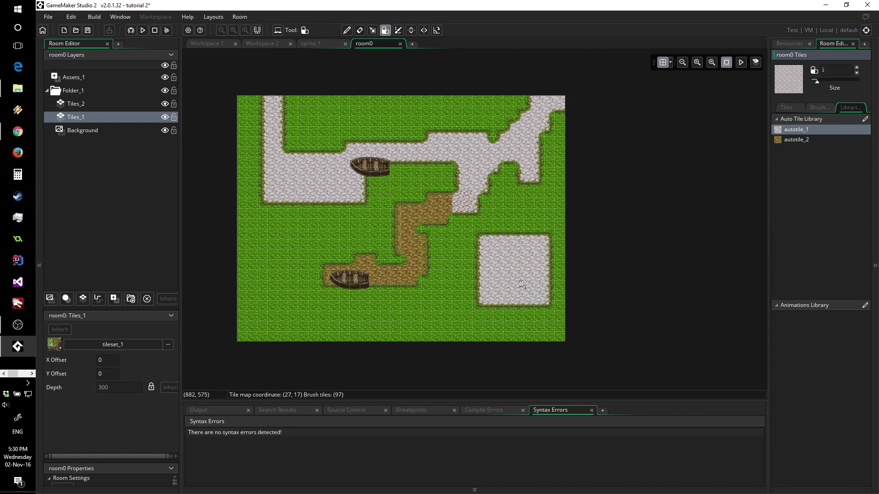
drag(513, 283, 520, 322)
key(ctrl+z)
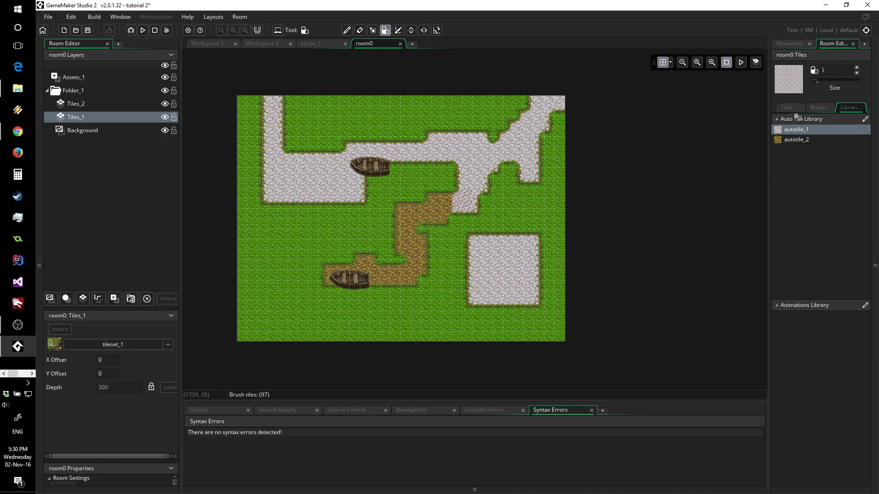
Try painting over the square white stone area with the enlarged brown autotile_2 brush, and undo the stroke
click(796, 139)
drag(458, 277, 520, 281)
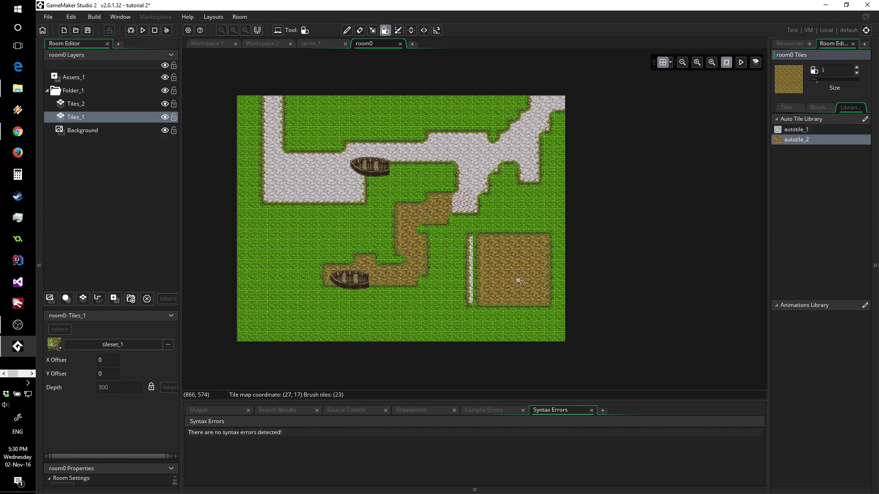
key(ctrl+z)
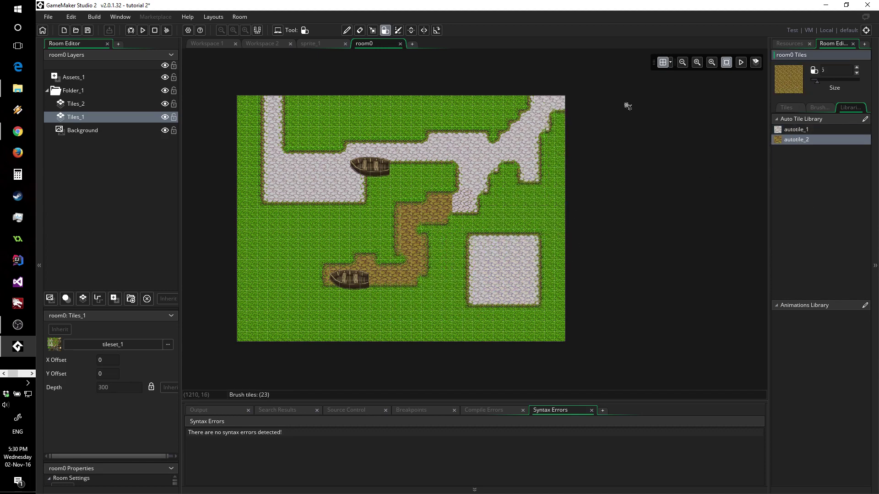
drag(628, 106, 585, 102)
Switch to Workspace 1 and bring the scr_test code editor into working view
click(207, 43)
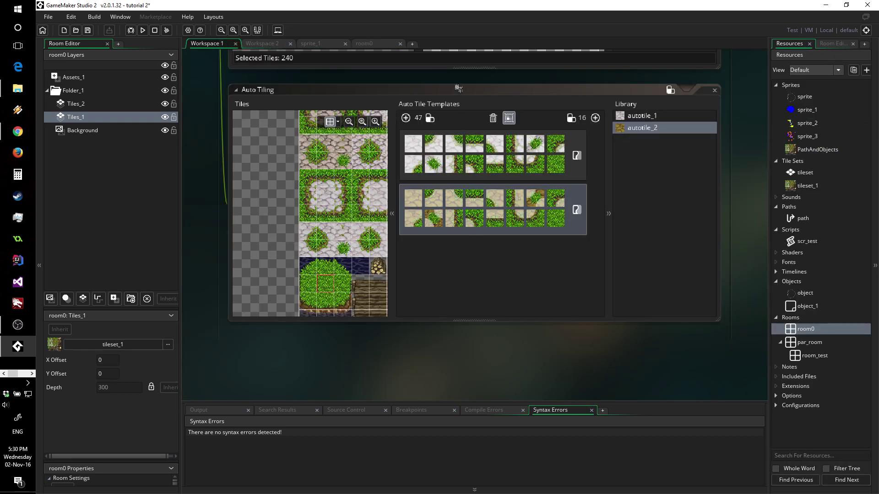
middle_drag(459, 88, 608, 265)
middle_drag(621, 316, 643, 402)
ctrl+scroll(341, 180, down, 5)
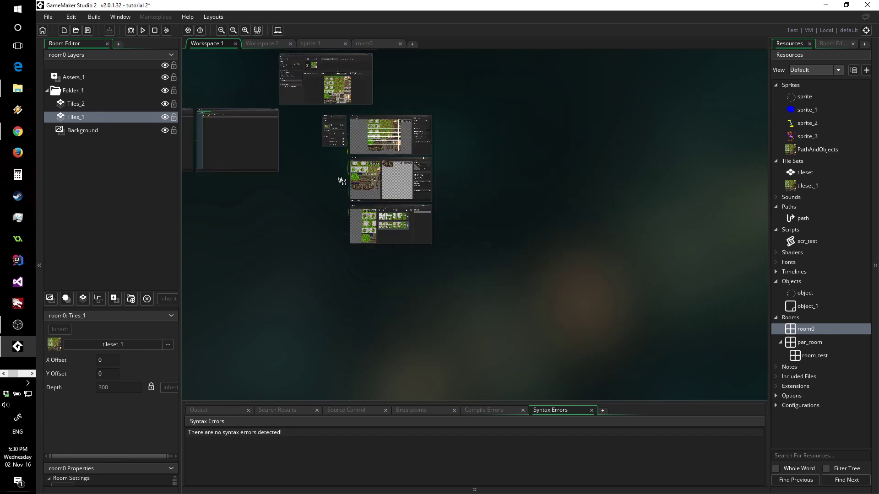
middle_drag(217, 94, 377, 154)
ctrl+scroll(378, 154, up, 1)
ctrl+scroll(380, 189, up, 1)
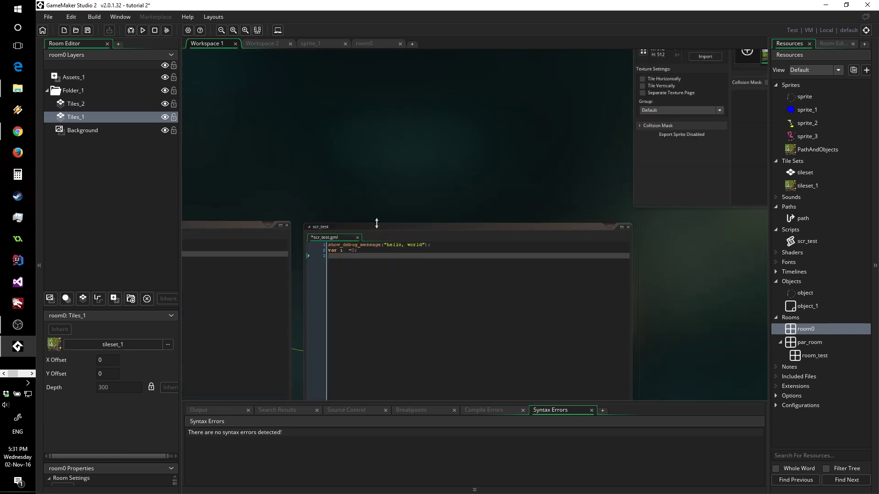
ctrl+scroll(377, 224, up, 2)
ctrl+scroll(448, 228, up, 1)
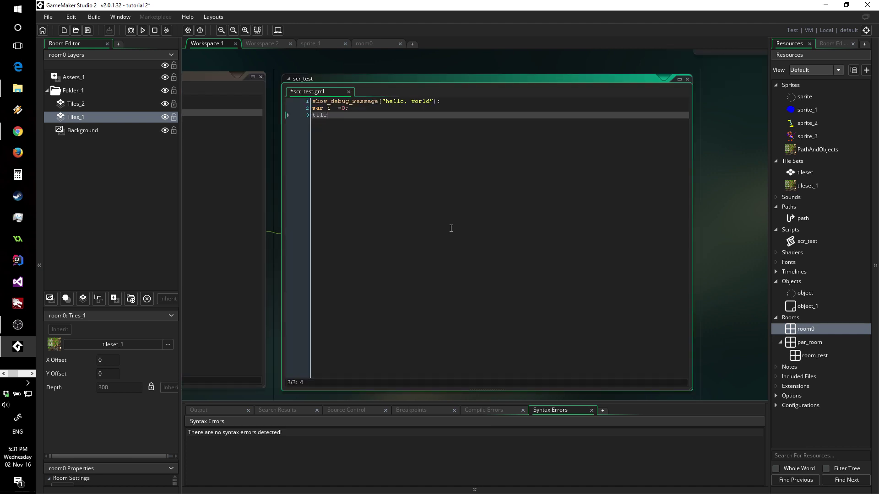
Look up the code completion suggestions for tile_ on line 3 of scr_test, and erase the text
text(_)
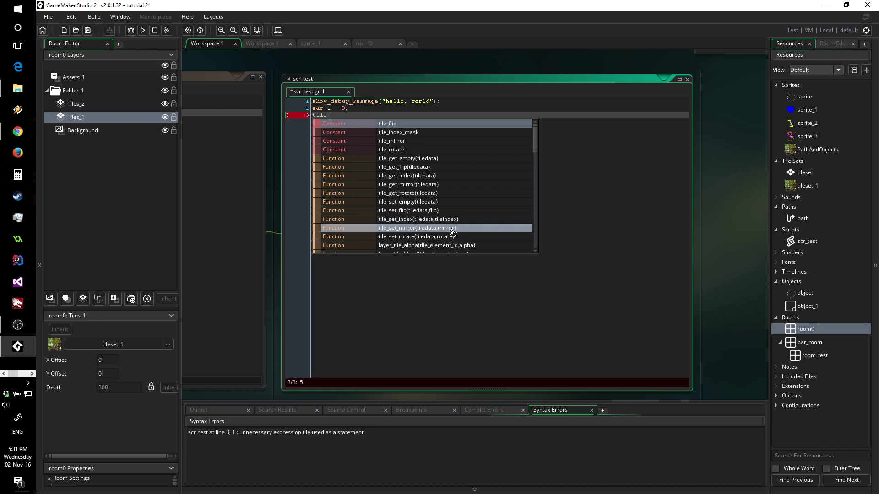
text(ma_m)
key(BackSpace)
key(BackSpace)
key(BackSpace)
key(BackSpace)
key(BackSpace)
key(BackSpace)
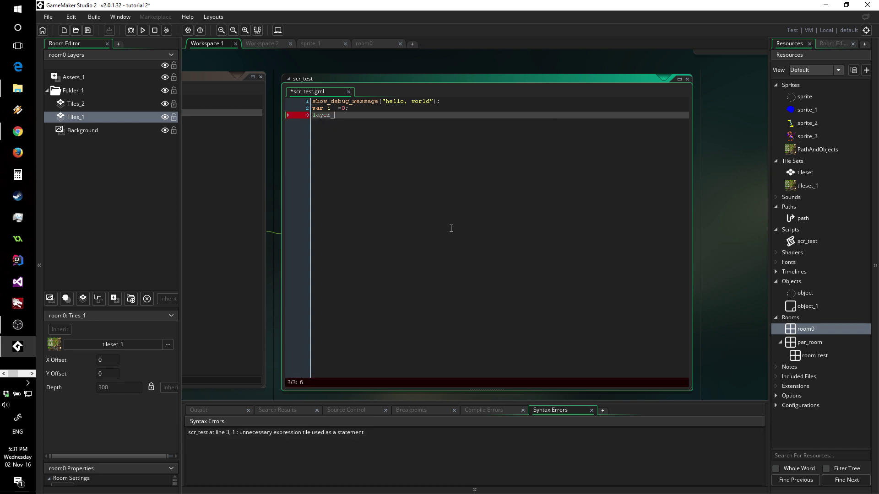
Enter layer_tile_ on line 3 of scr_test and browse the suggested layer tile functions
text(layer_)
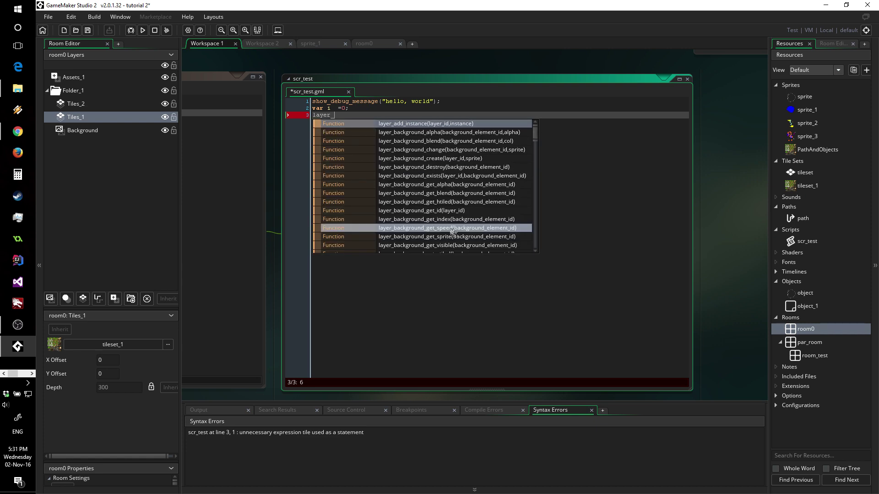
text(mtilr)
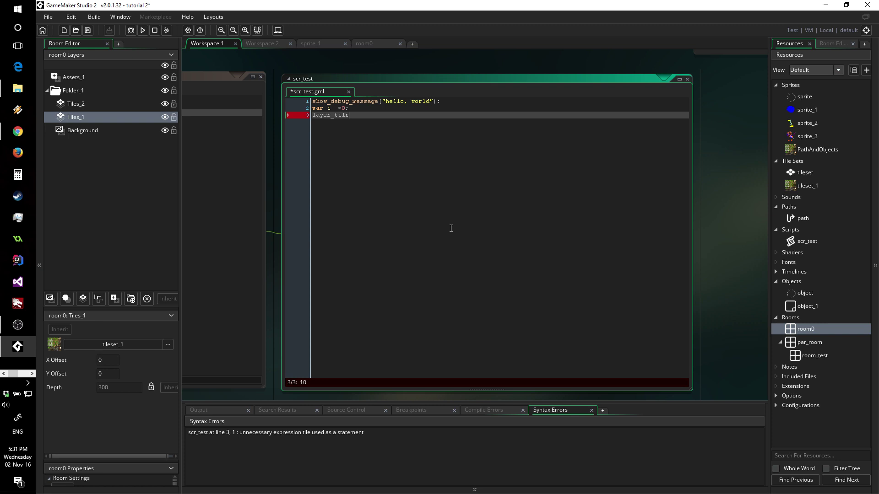
key(BackSpace)
text(e_)
key(ctrl+space)
scroll(453, 231, down, 3)
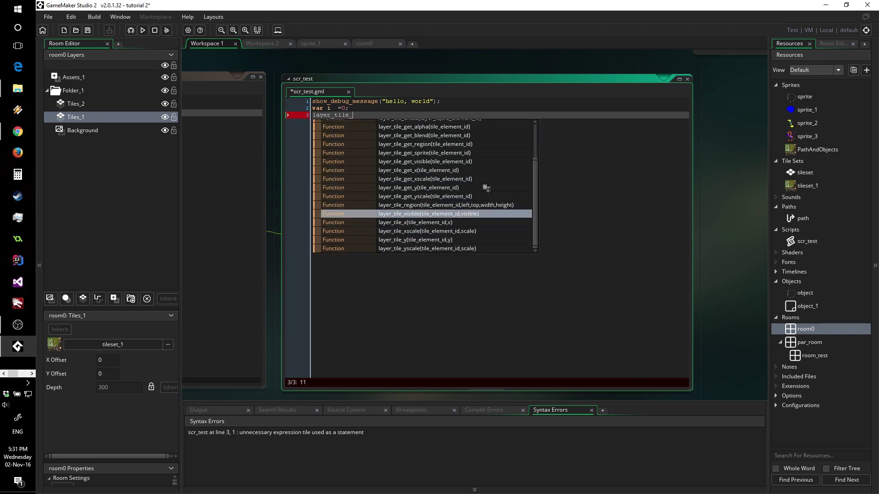
scroll(451, 183, up, 1)
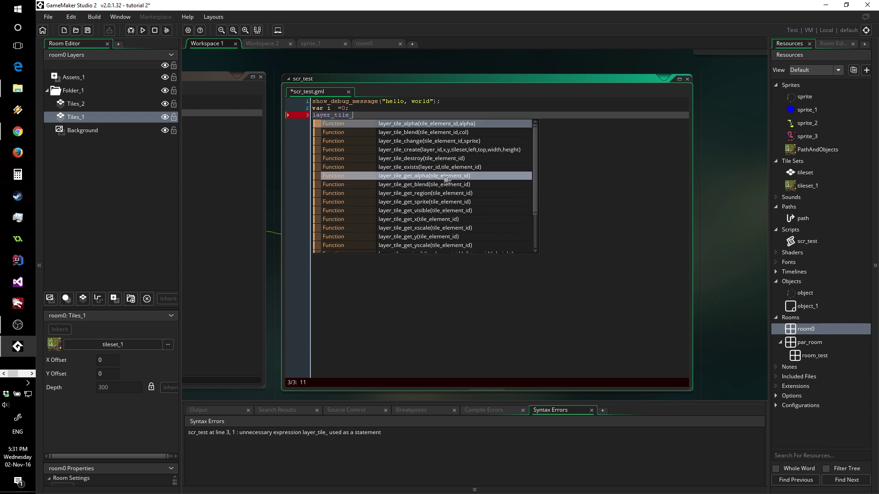
scroll(428, 185, down, 1)
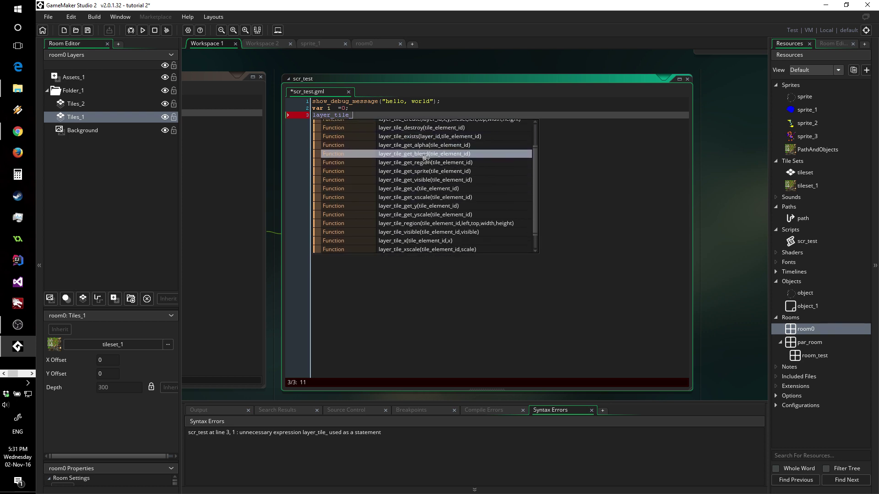